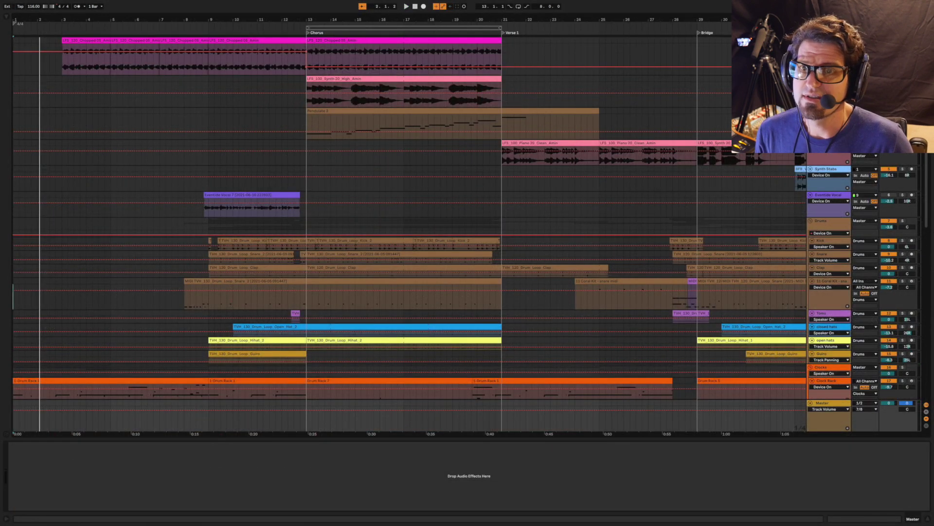
Open the Instant Flanger Mk II on the Synth Vibey track and toggle its line input off and back on
click(903, 41)
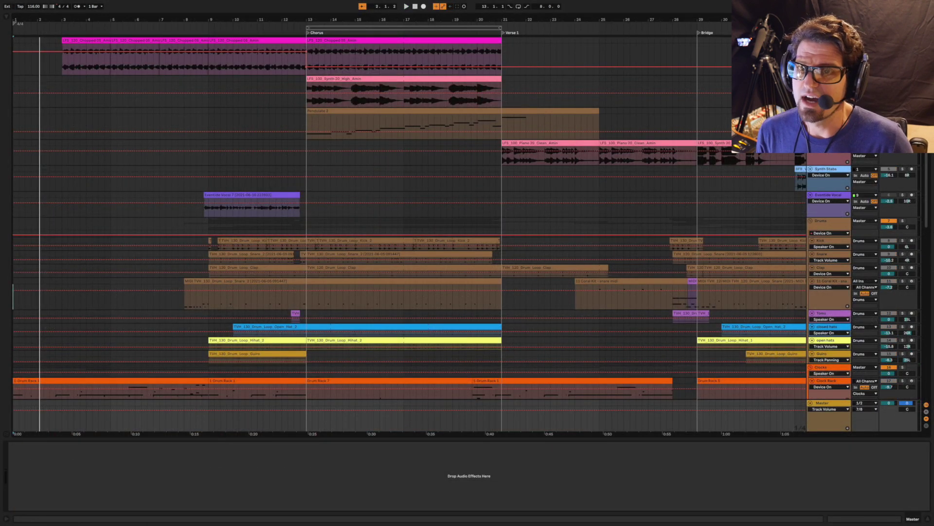
click(63, 69)
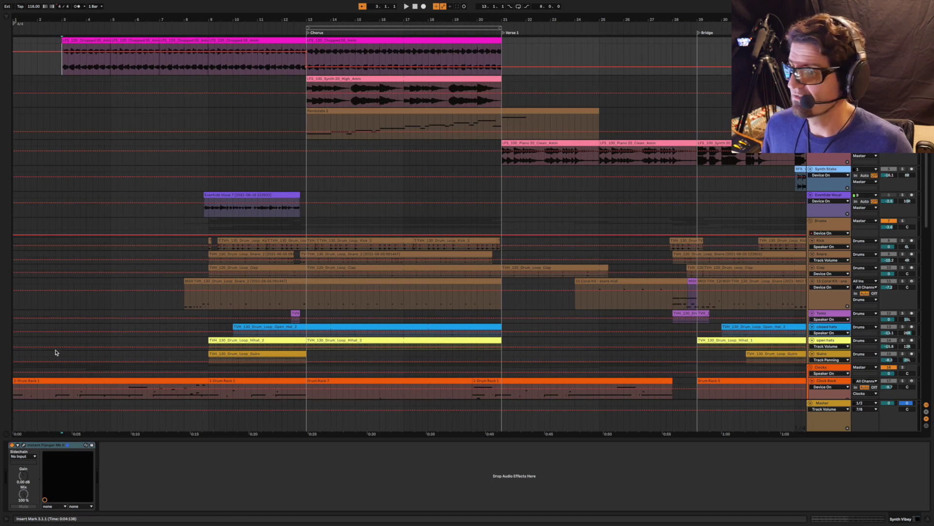
click(24, 445)
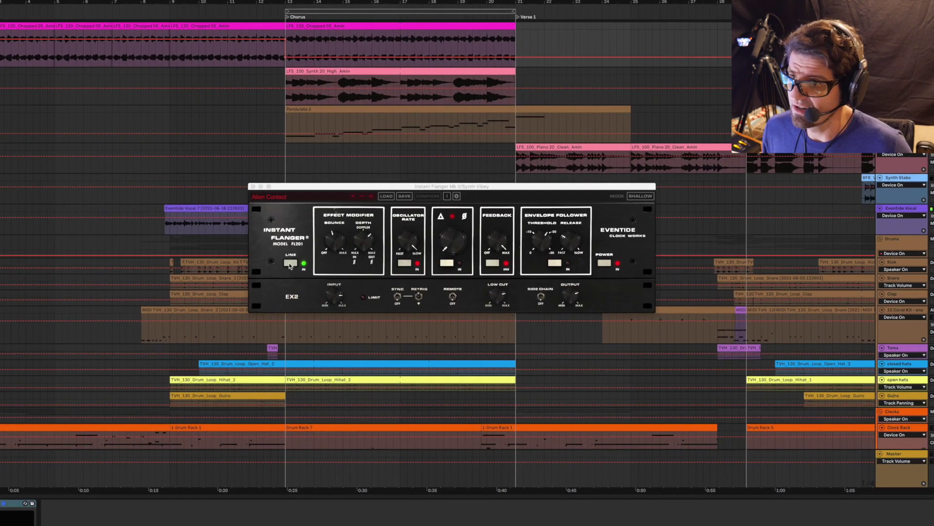
click(310, 243)
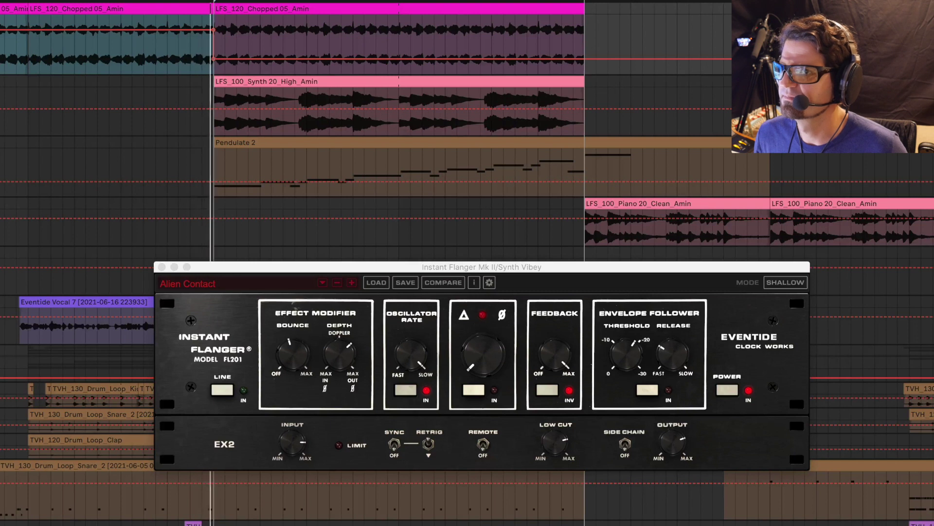
click(224, 393)
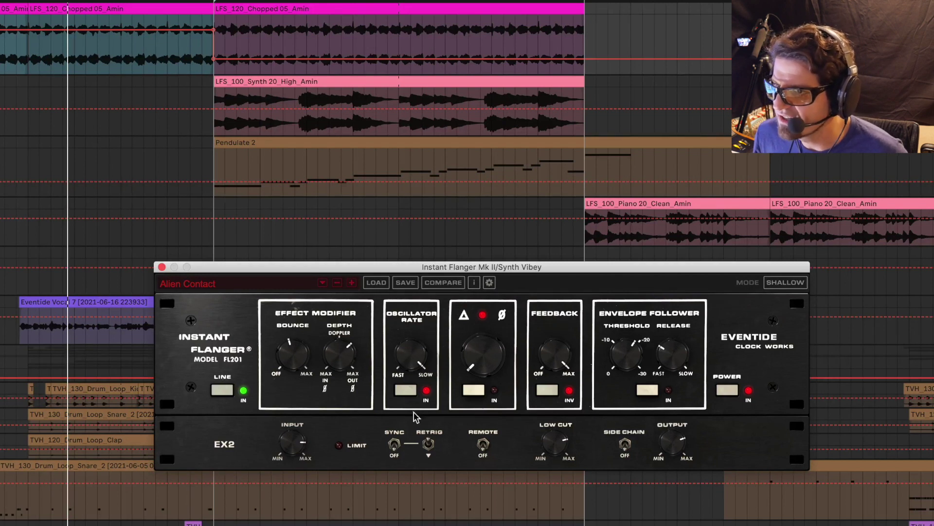
Turn the flanger's feedback all the way off and make its oscillator rate faster
mouse_move(634, 360)
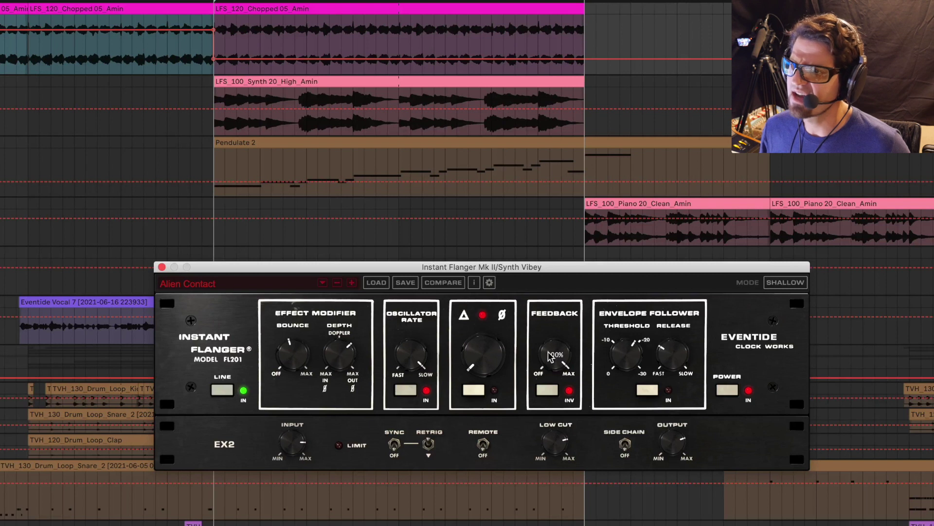
drag(557, 357, 521, 522)
drag(415, 377, 409, 420)
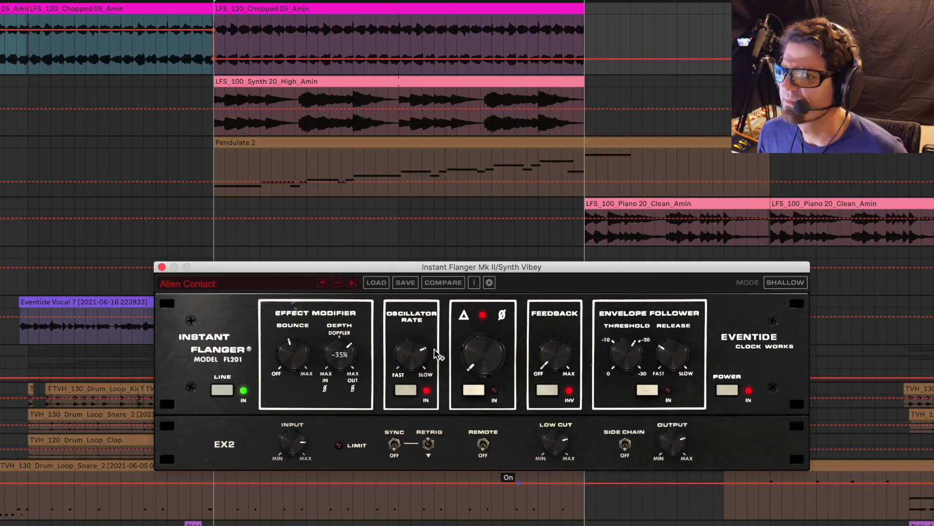
Try the flanger's Deep mode, switch it to Wide, and slow the oscillator rate slightly
click(784, 286)
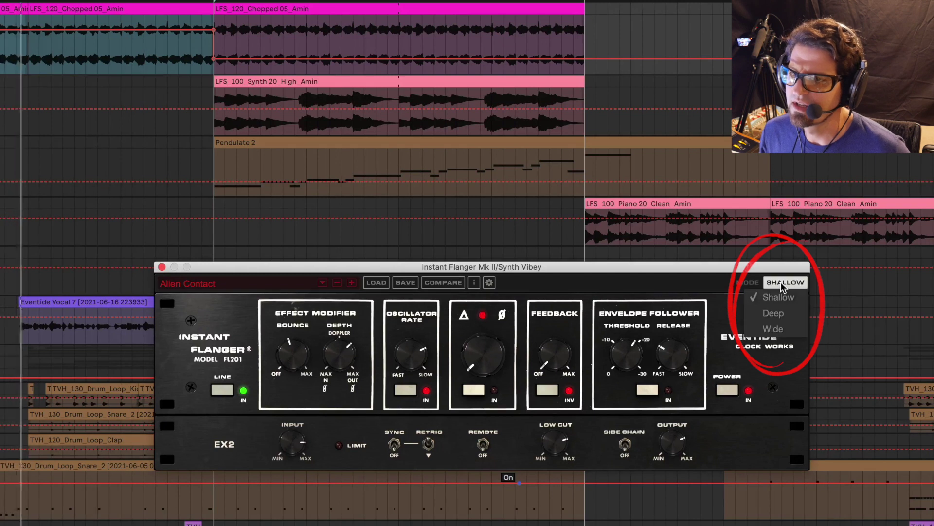
click(779, 312)
click(782, 285)
click(775, 327)
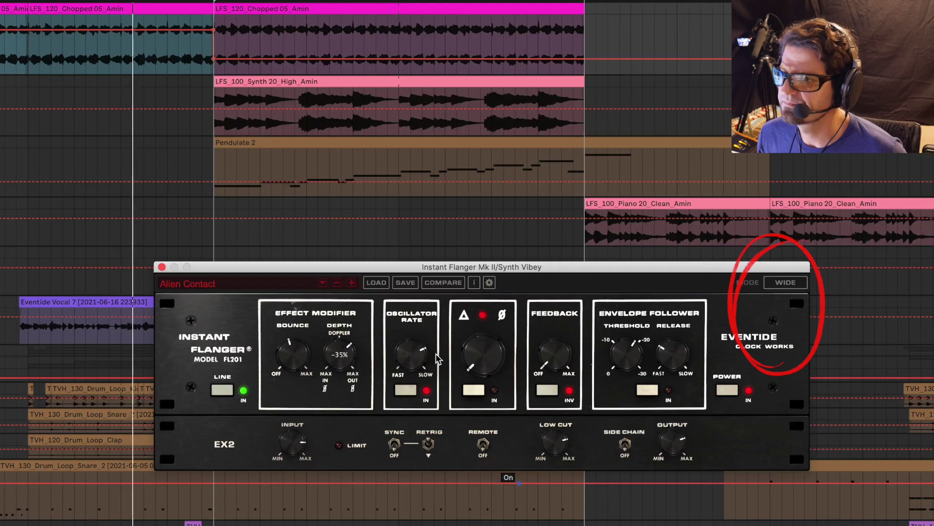
drag(424, 358, 422, 334)
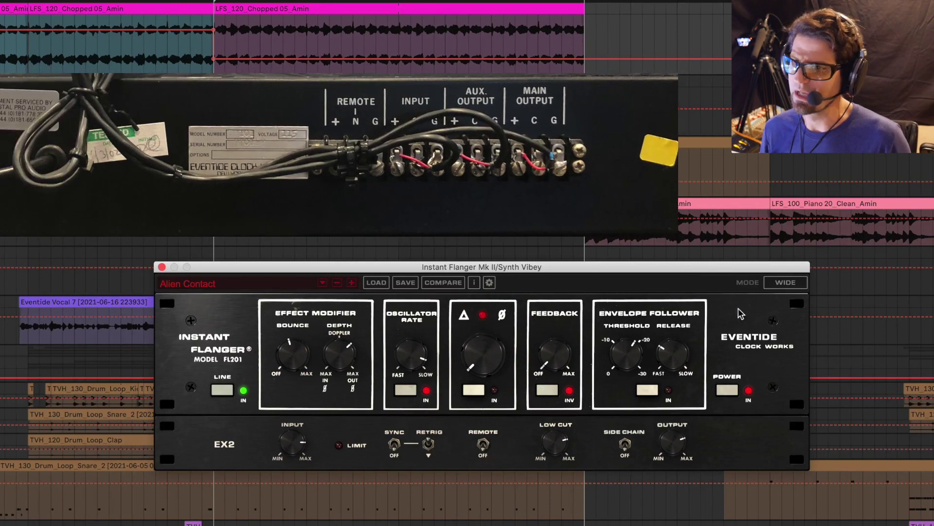
Compare the flanger's Deep mode and set the mode back to Shallow
click(785, 288)
click(788, 310)
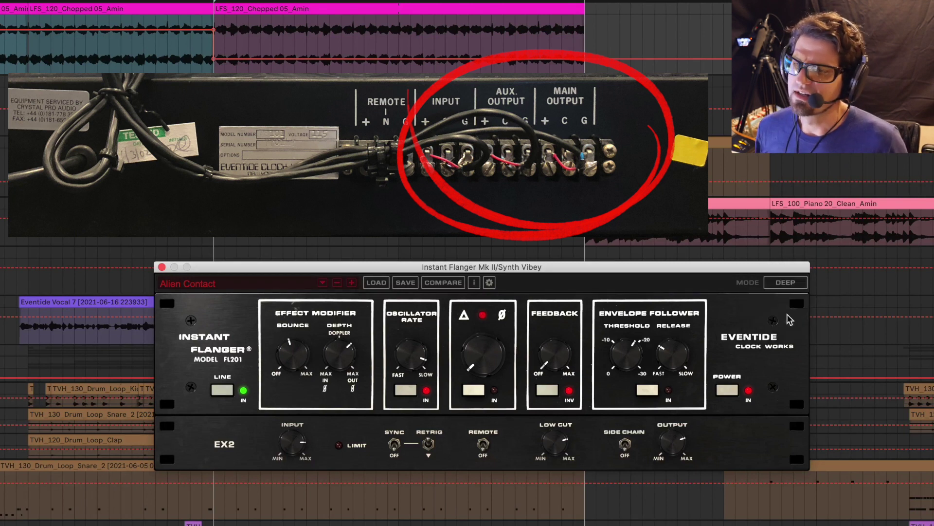
click(791, 283)
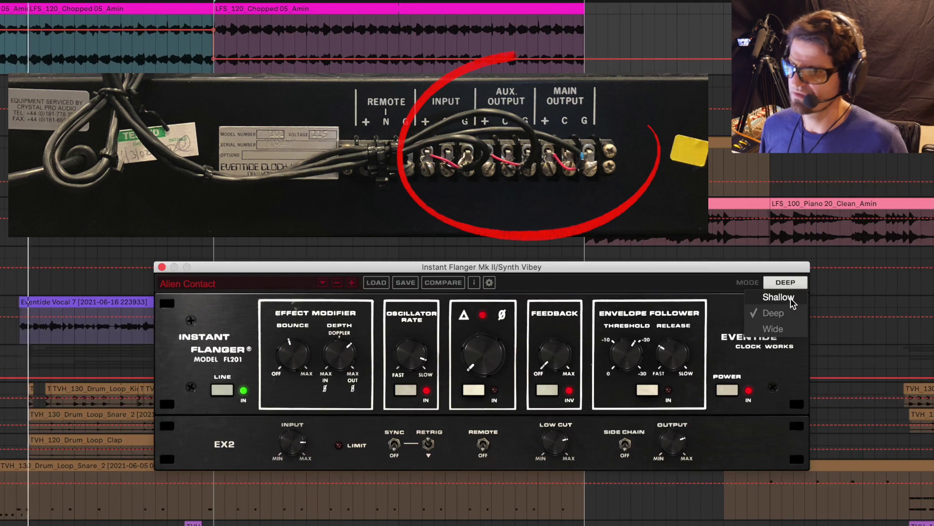
click(788, 299)
Set the flanger's feedback to 100% and play the song with the low cut slightly lowered
drag(555, 355, 559, 273)
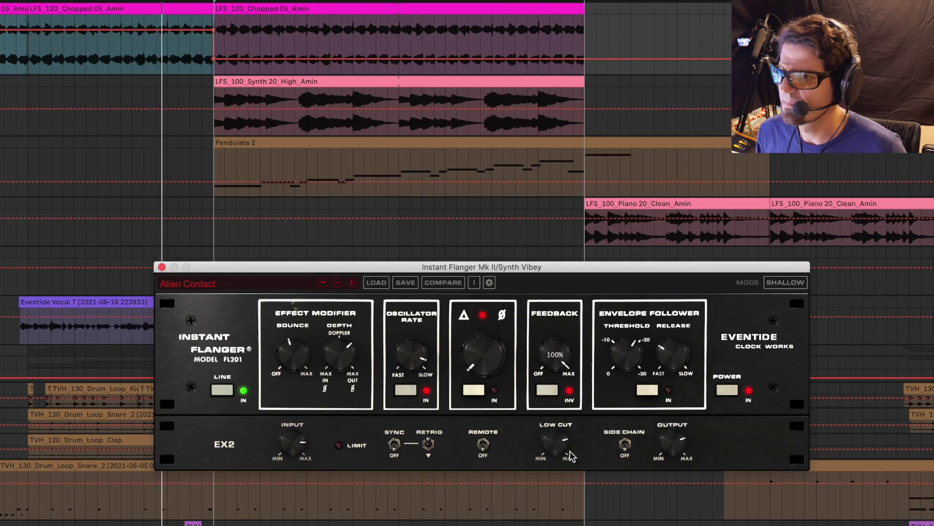
mouse_move(559, 440)
drag(563, 443, 548, 457)
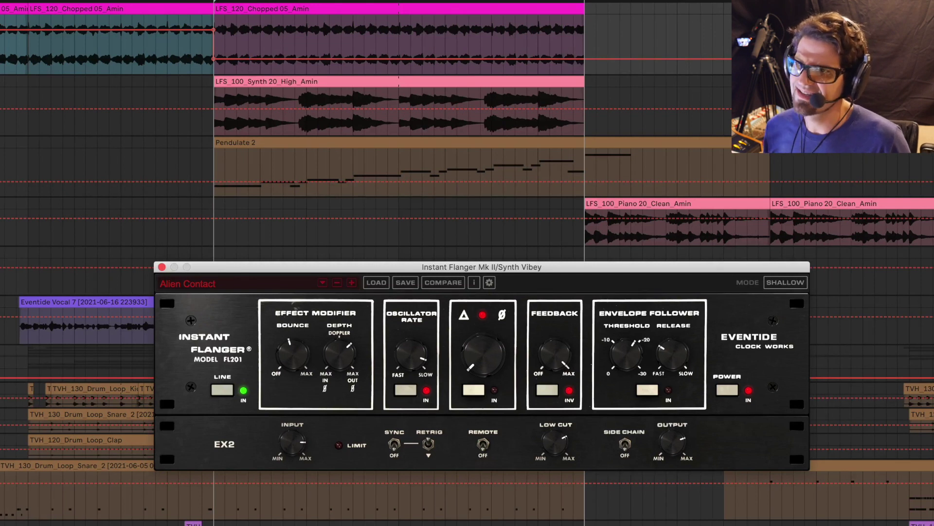
key(space)
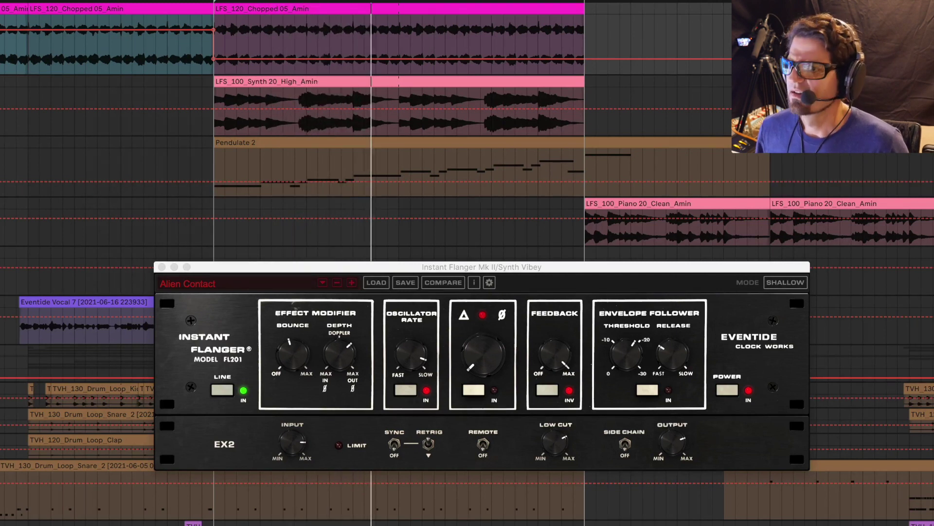
Close the flanger window and play a selection of the LFS_100_Synth 20_High_Amin clip in the chorus
click(162, 267)
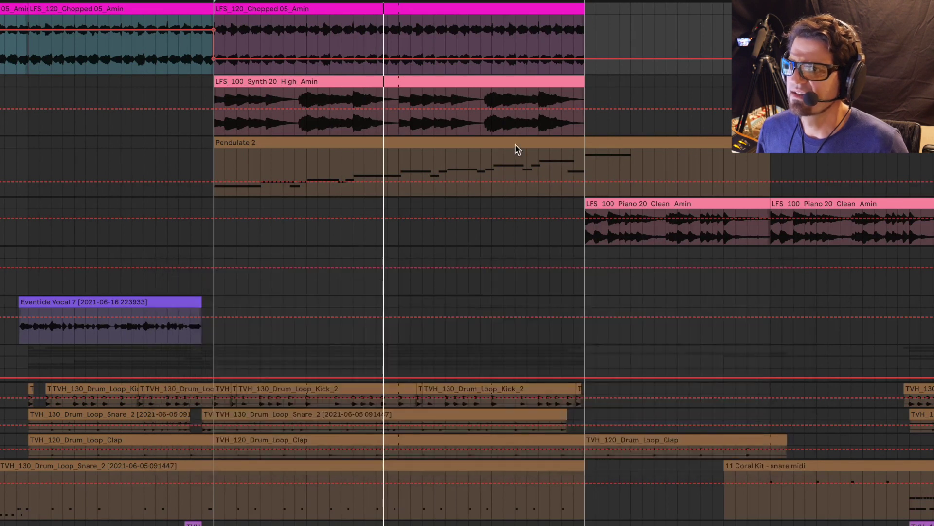
click(226, 127)
mouse_move(226, 128)
mouse_down()
mouse_move(9, 112)
mouse_move(676, 112)
mouse_move(574, 112)
mouse_up()
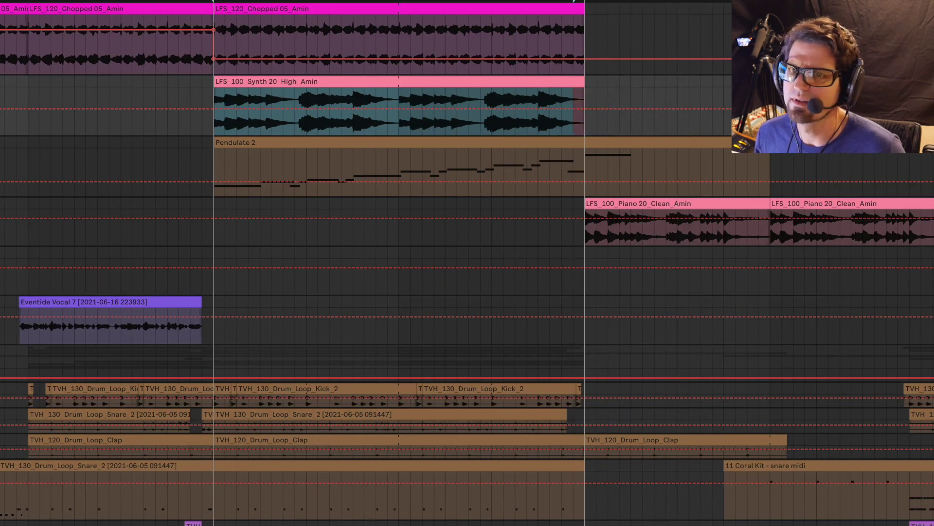
key(space)
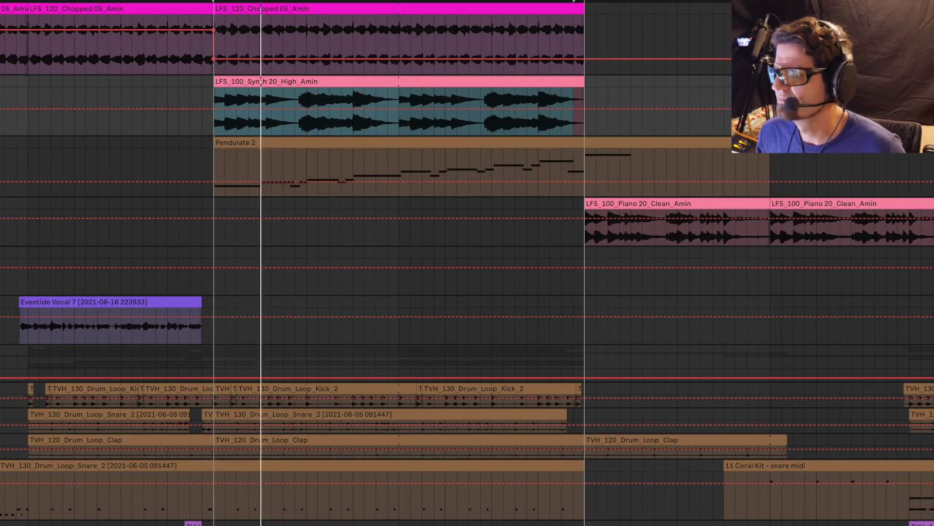
Open the H949 Dual Harmonizer on the Synth High track and toggle the upper unit's line switch
key(alt+super+p)
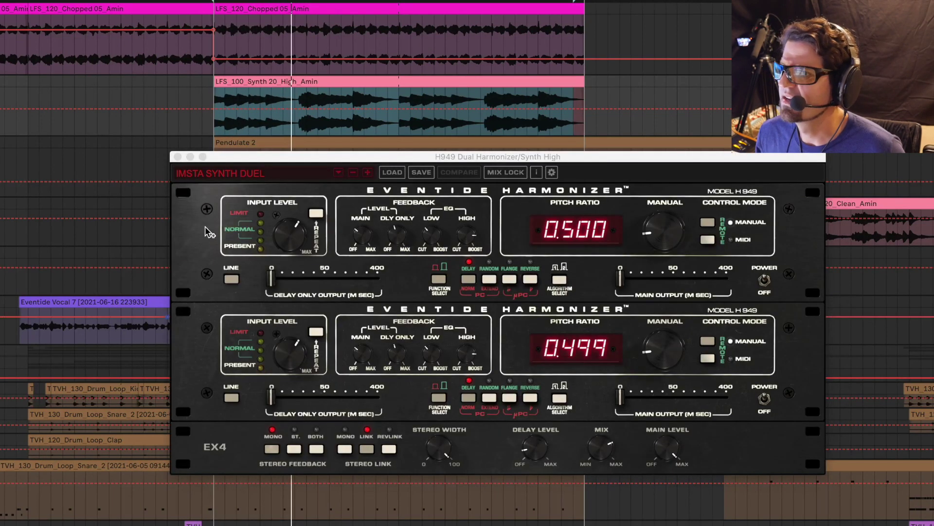
click(233, 281)
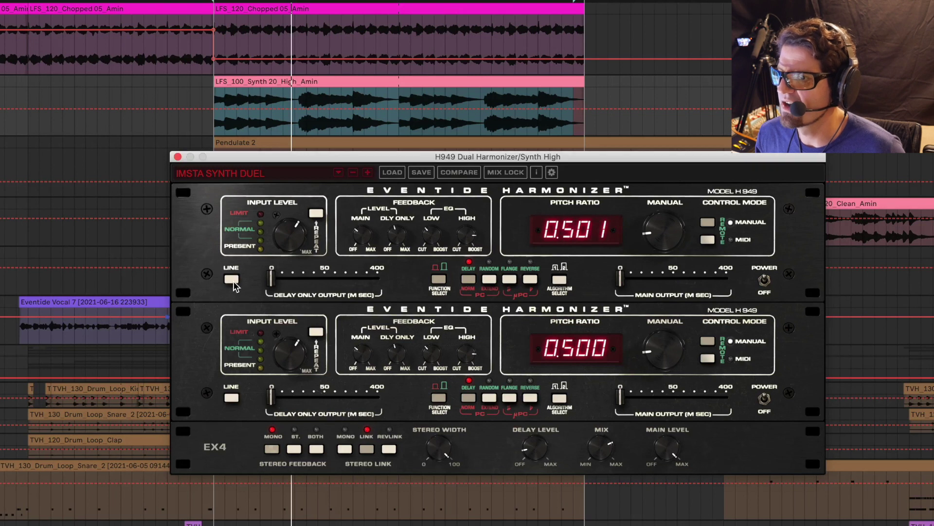
drag(399, 156, 402, 184)
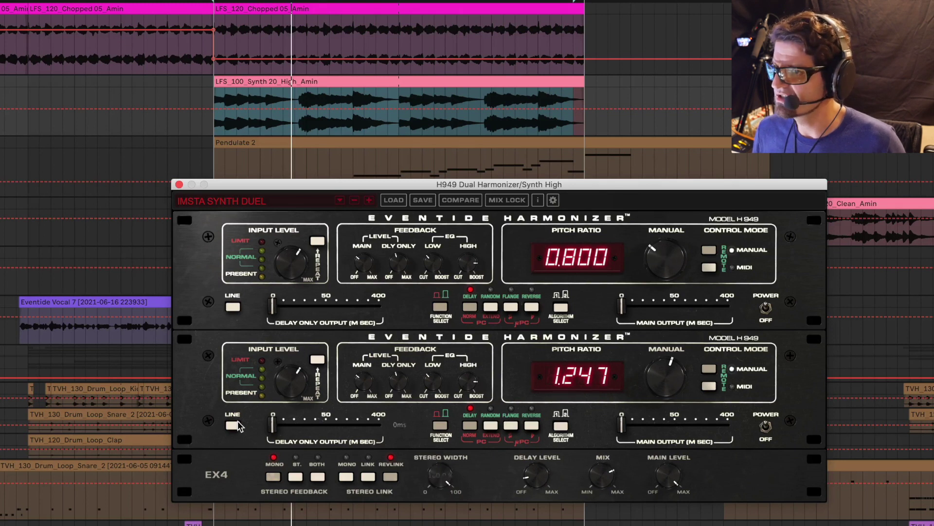
Reload the harmonizer's IMSTA SYNTH DUEL preset to discard the pitch ratio changes
mouse_move(664, 269)
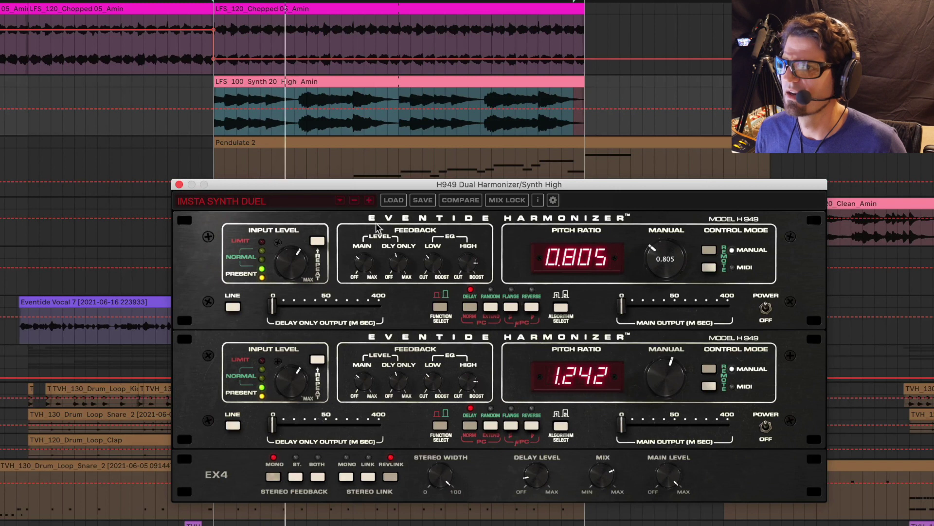
click(355, 201)
click(369, 201)
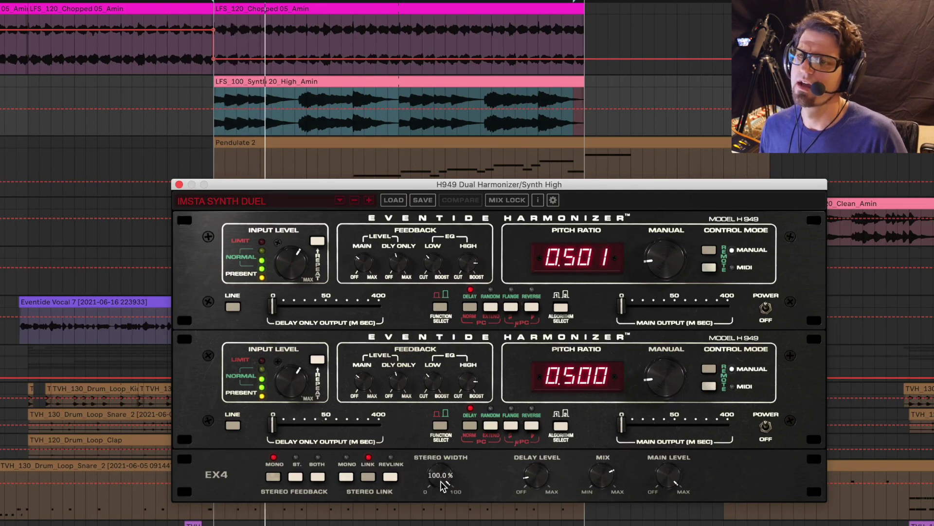
Raise the harmonizer's mix to 100% during playback and bring it back down to compare the blend
mouse_move(604, 478)
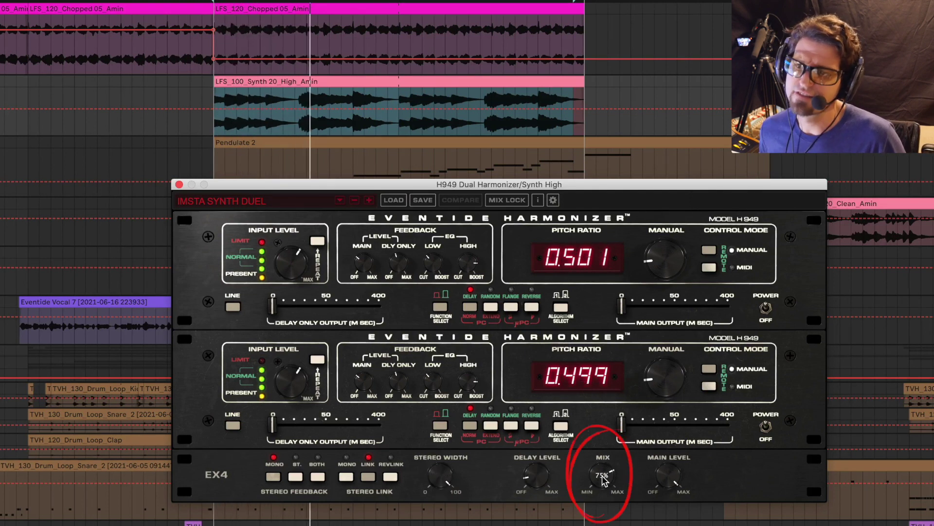
mouse_move(603, 477)
mouse_down()
mouse_move(602, 486)
mouse_move(603, 465)
mouse_up()
drag(615, 432, 619, 426)
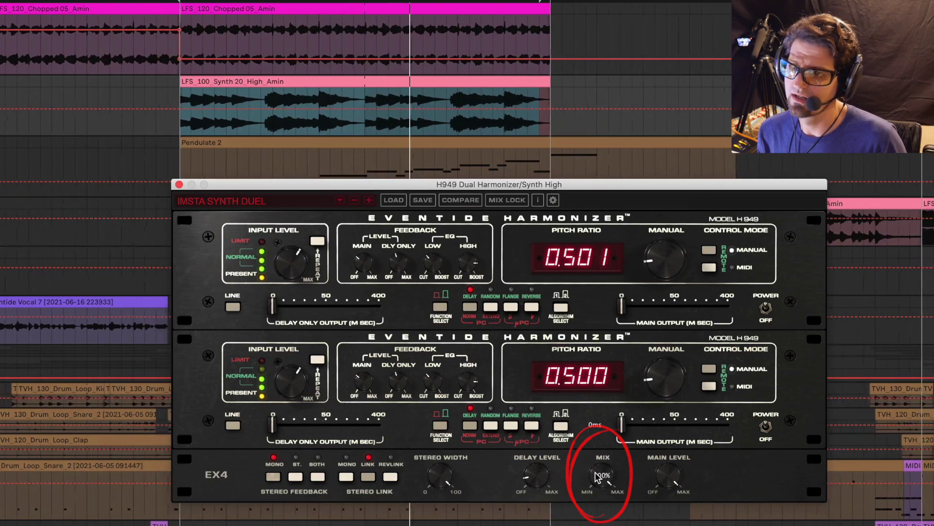
drag(604, 480, 586, 521)
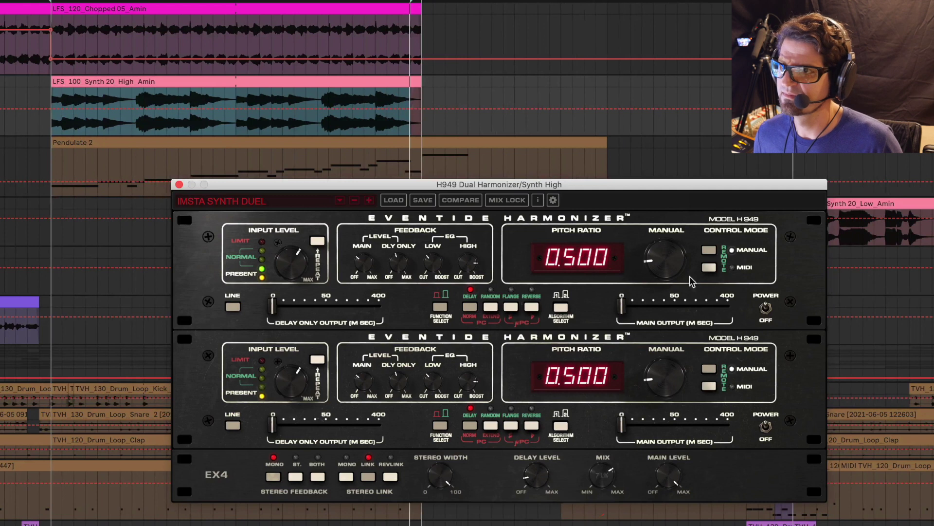
click(602, 476)
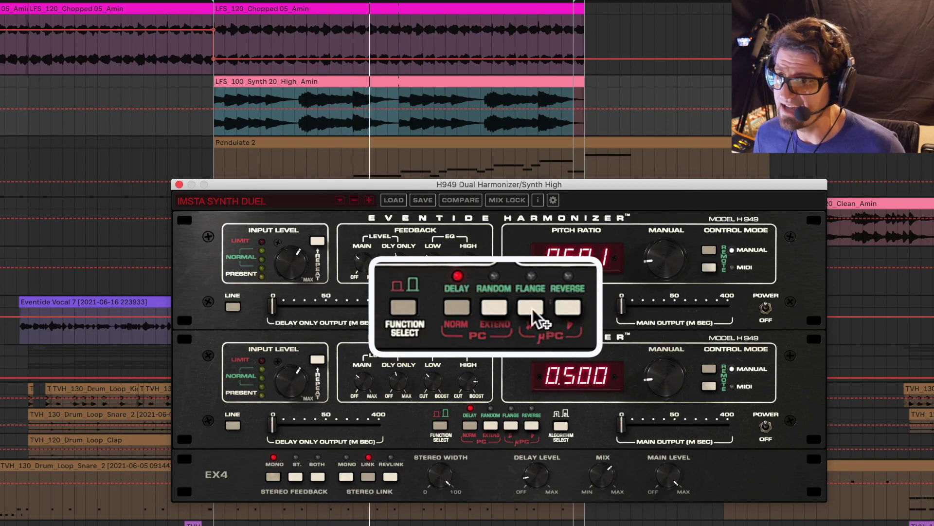
Try the harmonizer's Flange function and bring the pitch ratio to 1.000
click(510, 306)
mouse_move(666, 251)
drag(666, 251, 618, 466)
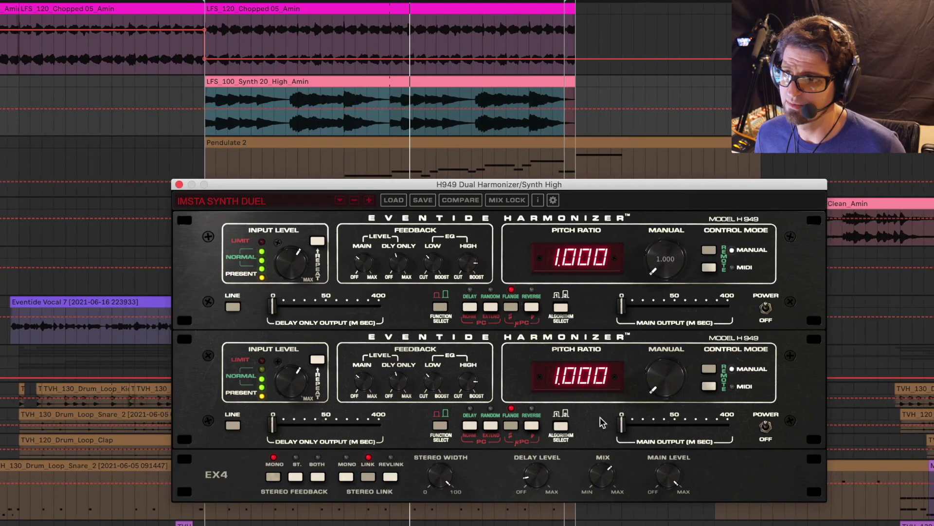
Try the harmonizer's Reverse function with a higher pitch ratio
click(532, 308)
drag(680, 280, 703, 88)
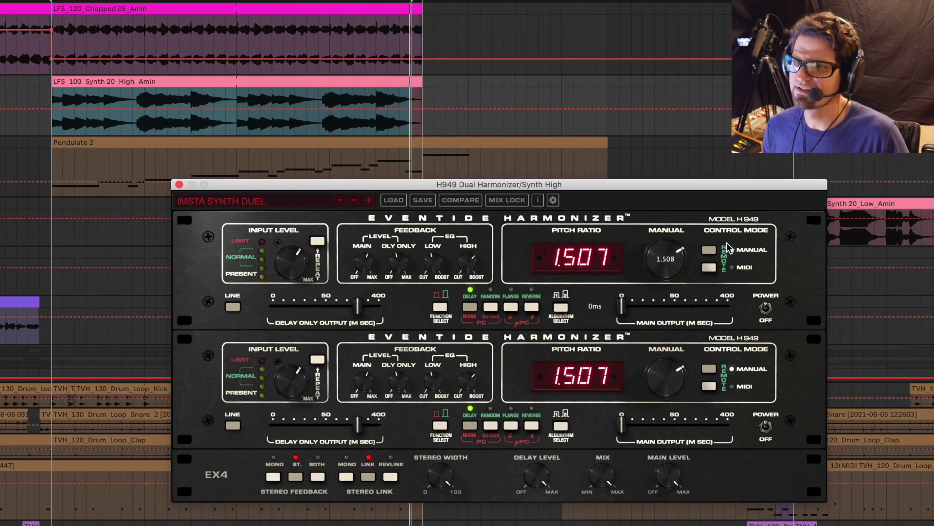
Return the harmonizer to the IMSTA SYNTH DUEL preset and close its window
click(368, 200)
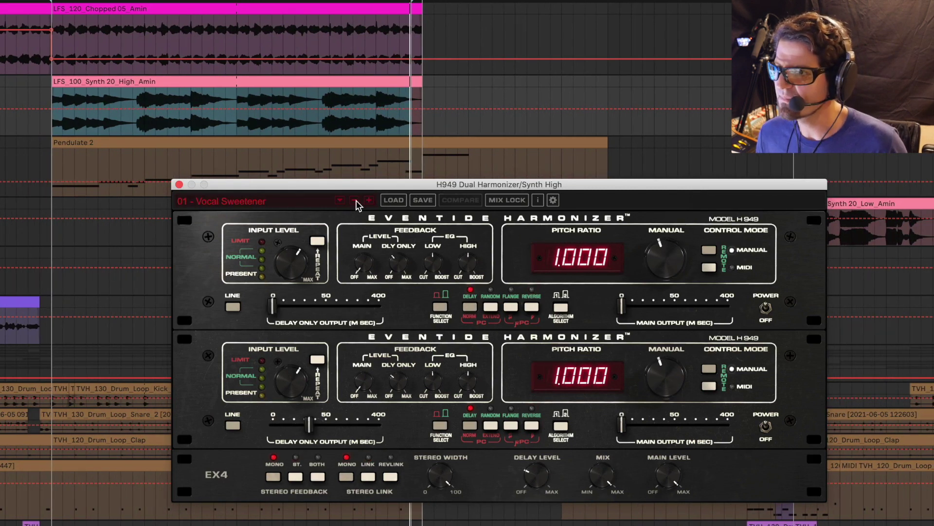
click(356, 200)
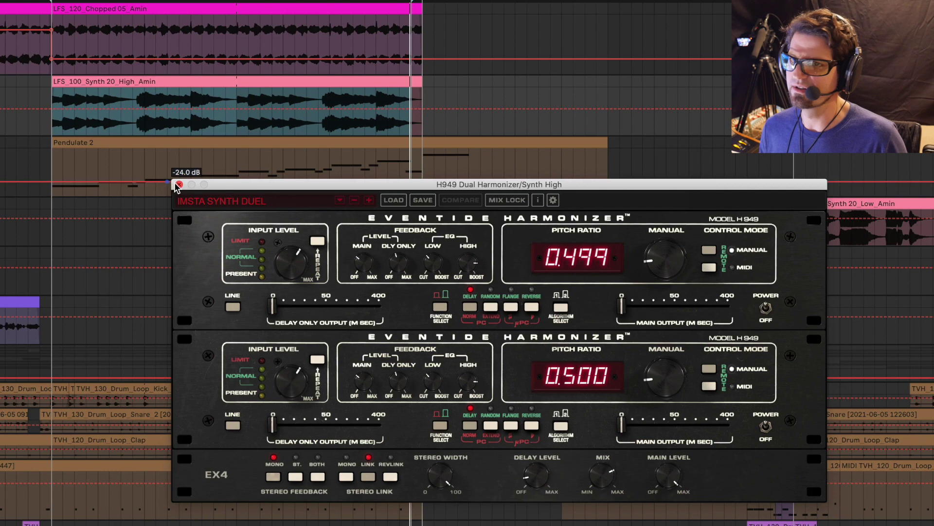
click(179, 185)
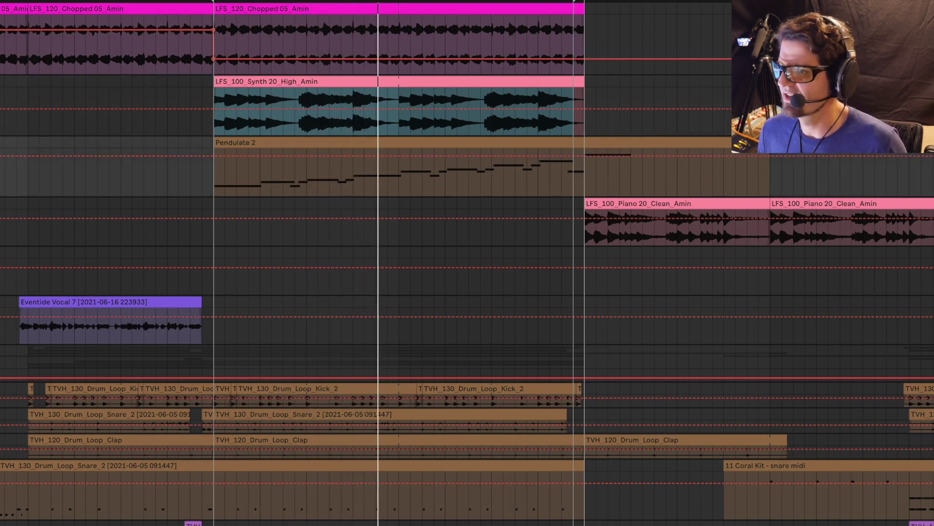
Open the Pendulate synth on its track, with the window fully in view, and start playback
key(super+alt+p)
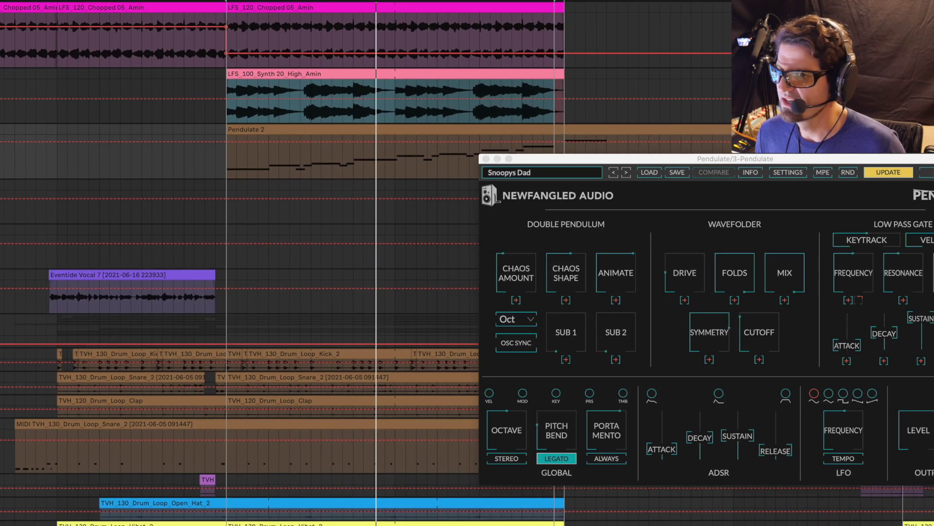
drag(773, 161, 451, 154)
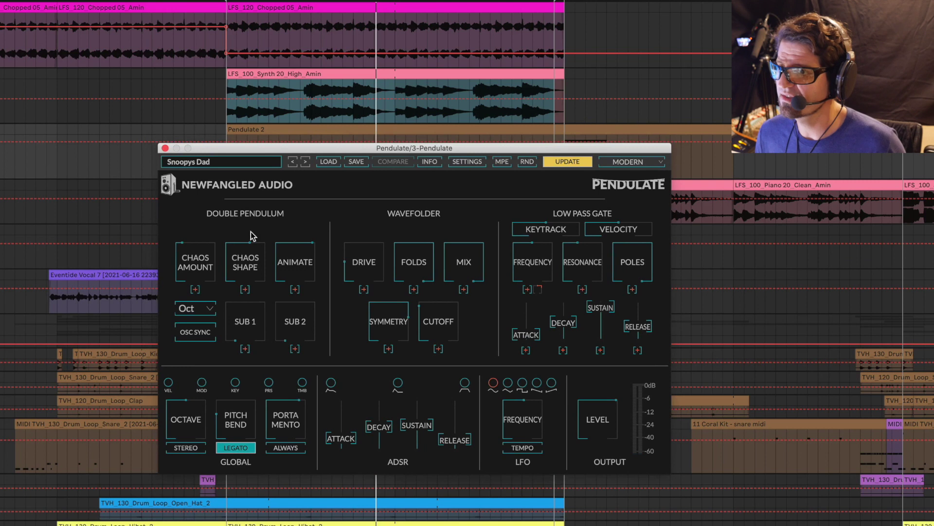
key(space)
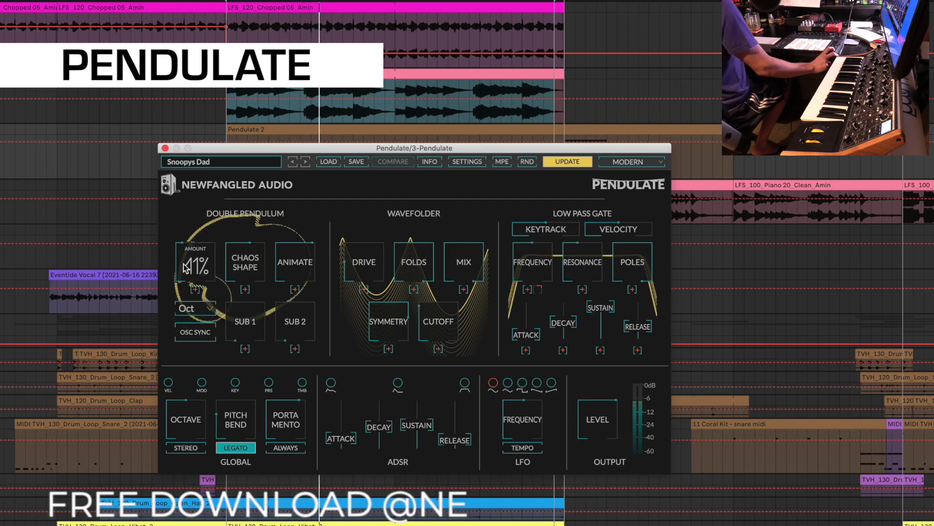
Vary the Pendulate synth's chaos amount, and open the track's TriceraChorus effect with its window alone in view
mouse_move(195, 270)
mouse_down()
mouse_move(195, 214)
mouse_move(193, 258)
mouse_up()
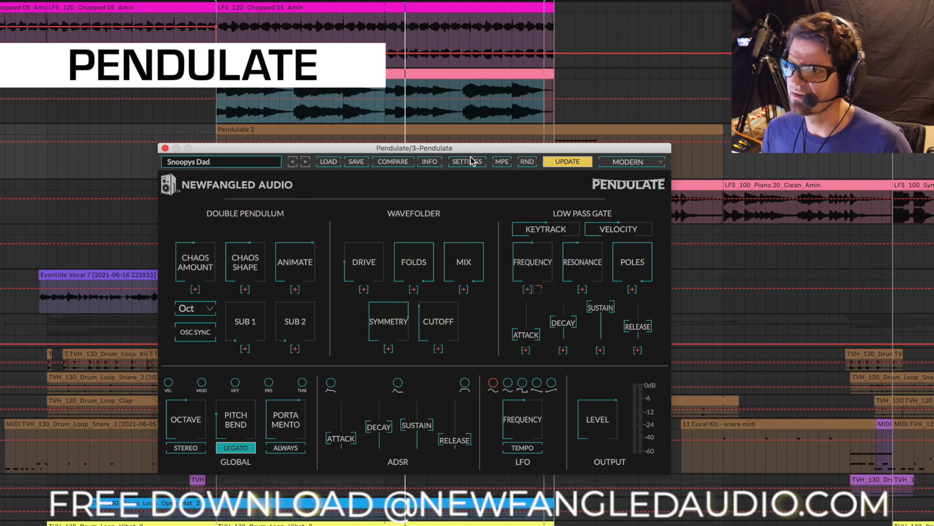
drag(468, 151, 477, 147)
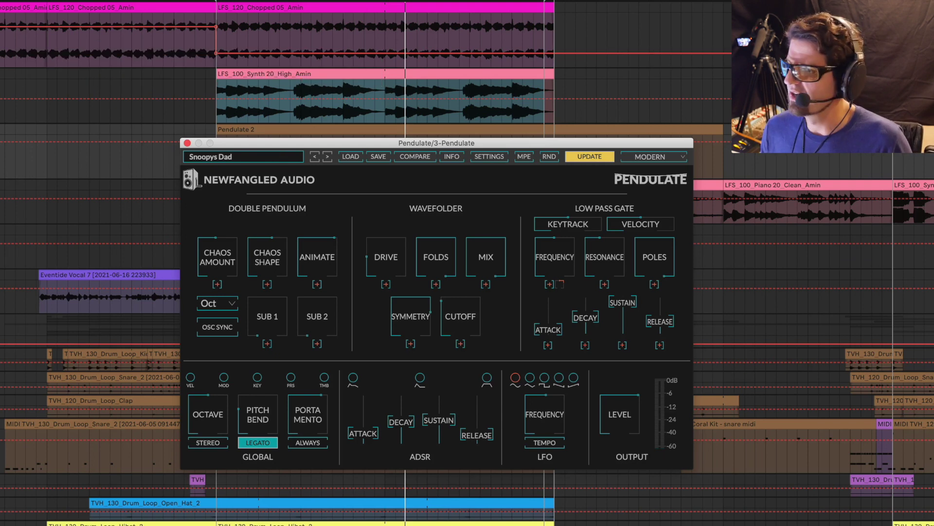
click(512, 524)
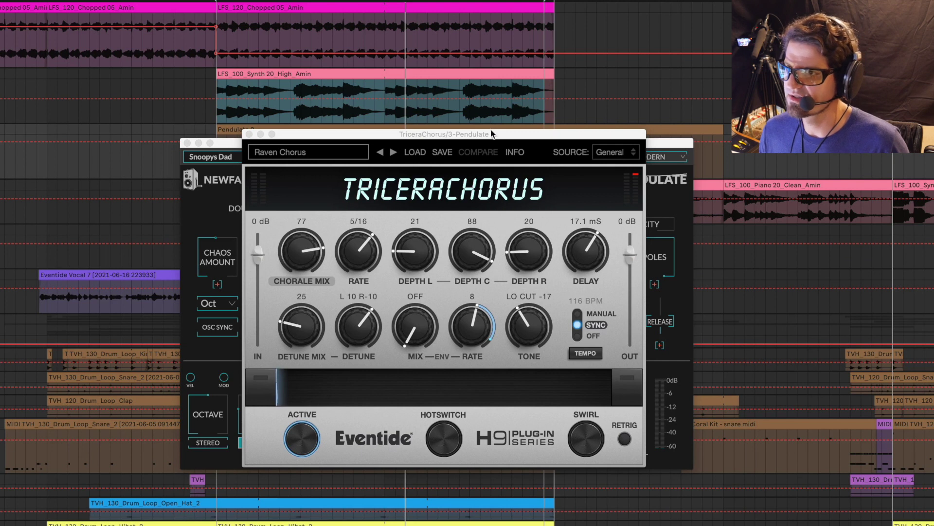
drag(491, 133, 503, 184)
drag(511, 146, 416, 128)
click(92, 129)
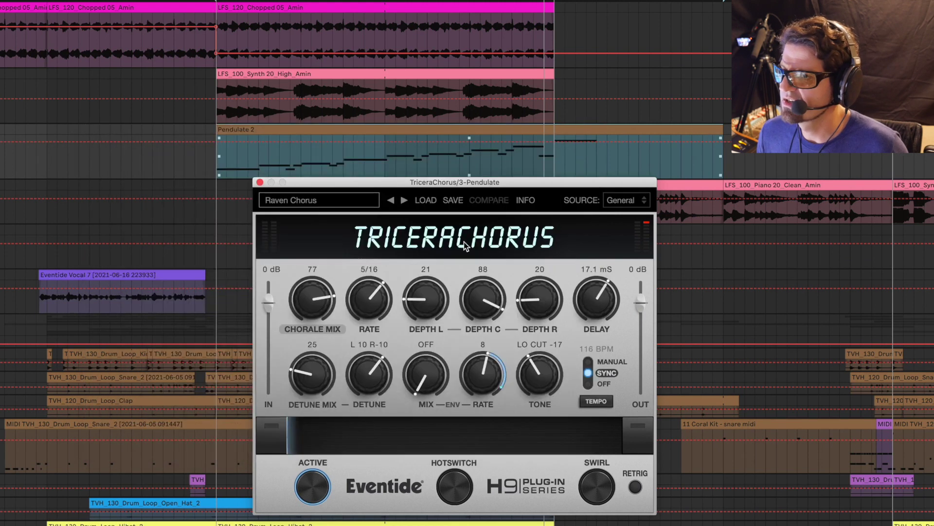
Set TriceraChorus's chorale mix to 76 and compare the synth with the effect bypassed and active
mouse_move(310, 305)
mouse_down()
mouse_move(311, 297)
mouse_move(310, 308)
mouse_up()
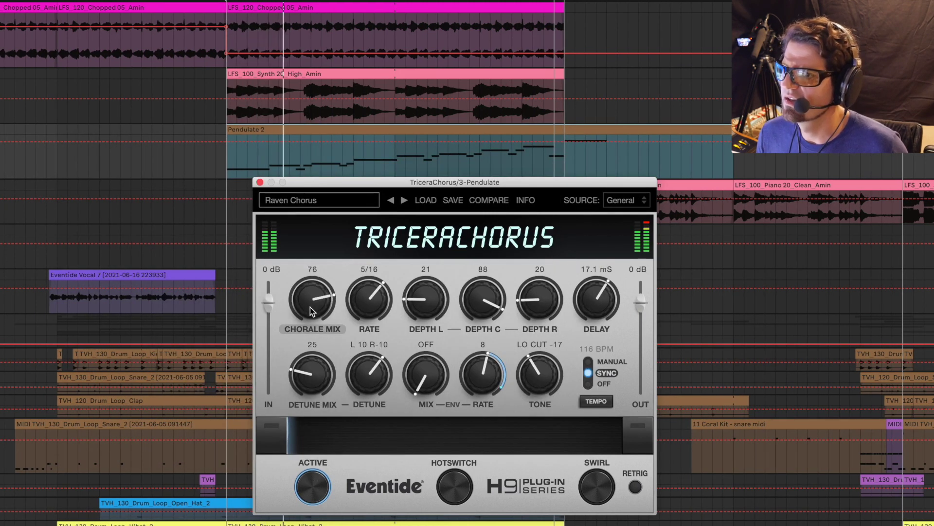
click(315, 485)
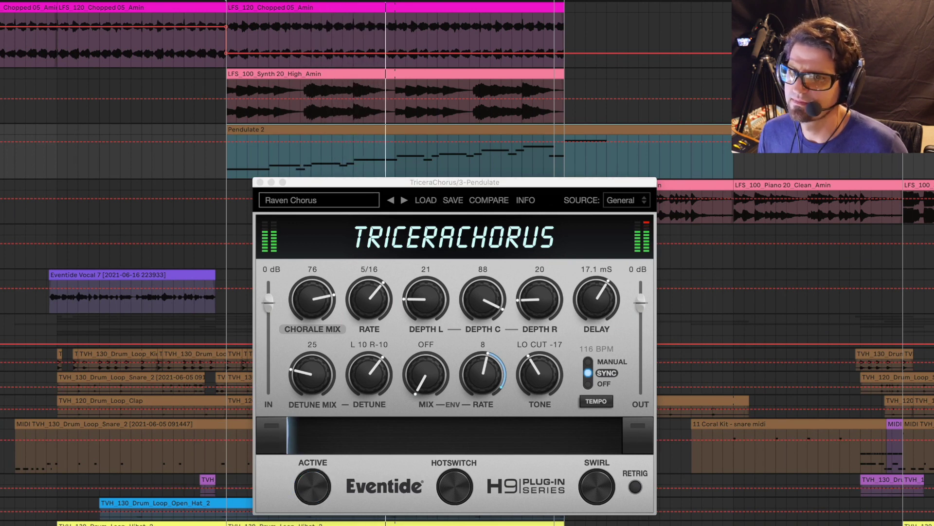
click(314, 486)
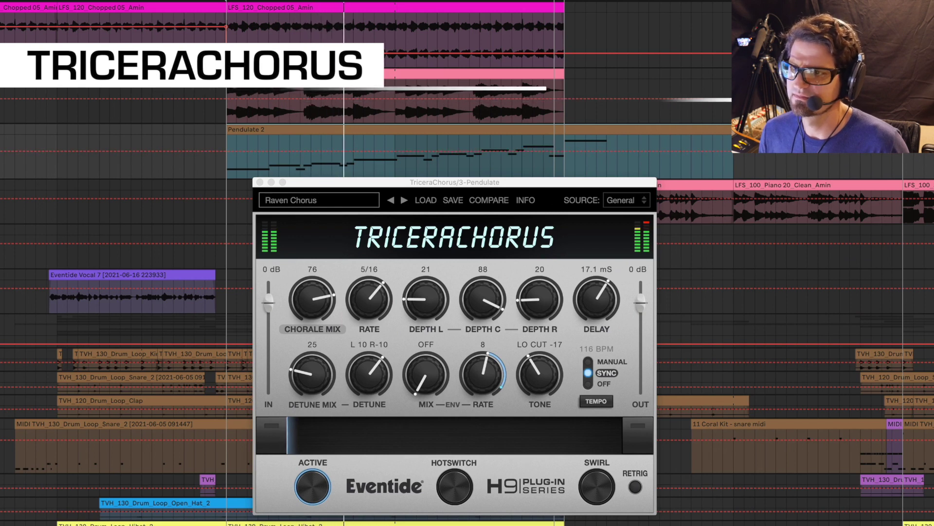
click(313, 479)
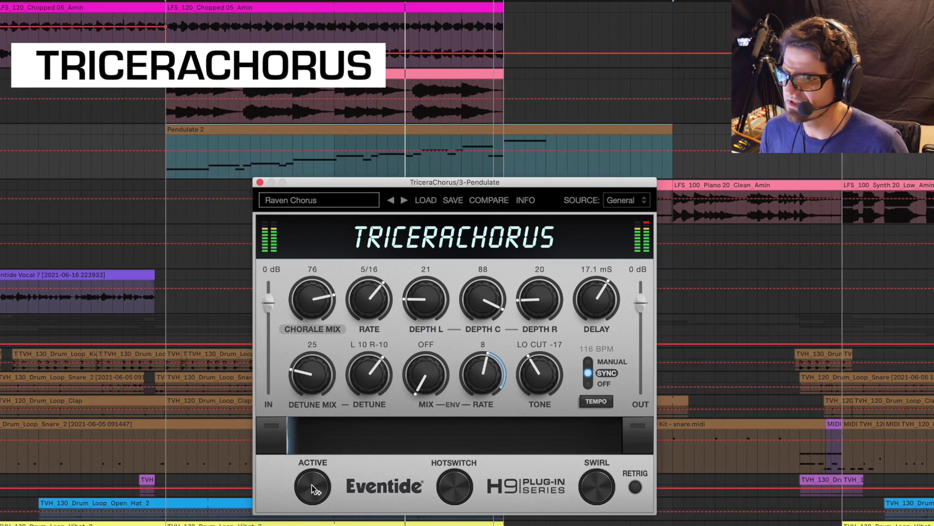
click(314, 488)
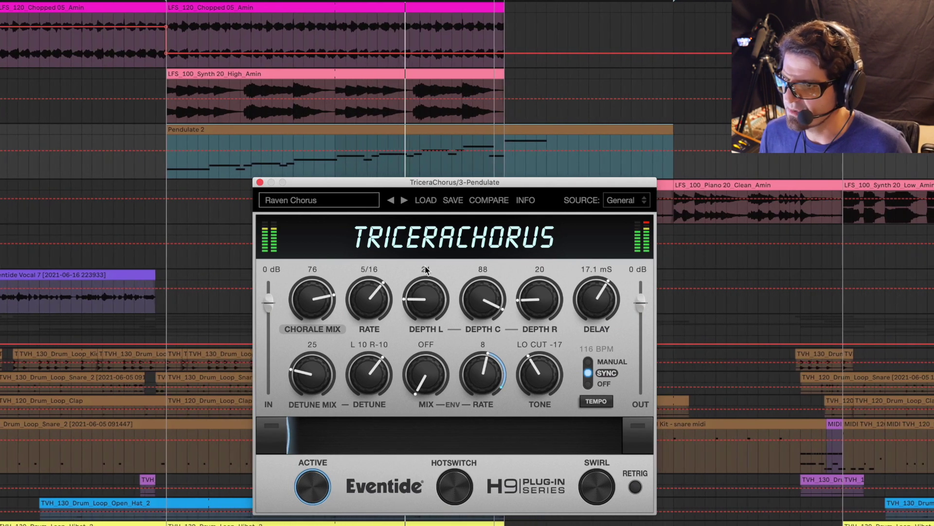
Set TriceraChorus's left depth to 19 and its center depth to 78
mouse_move(412, 305)
mouse_down()
mouse_move(412, 294)
mouse_move(413, 306)
mouse_up()
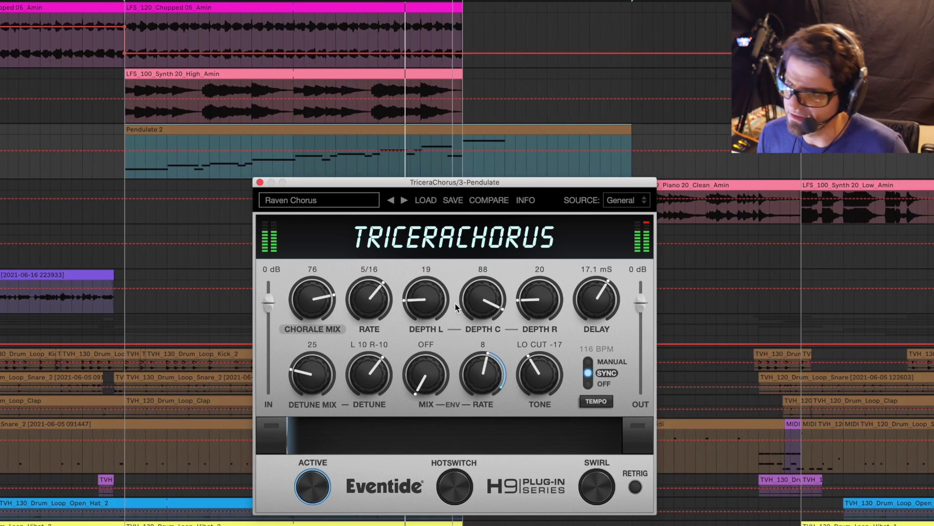
mouse_move(485, 301)
mouse_down()
mouse_move(484, 344)
mouse_move(489, 317)
mouse_up()
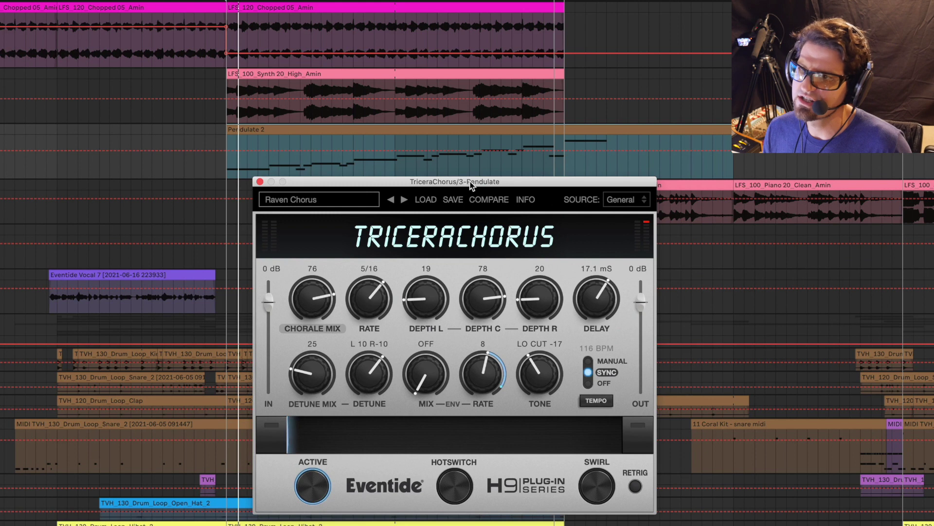
drag(464, 182, 504, 179)
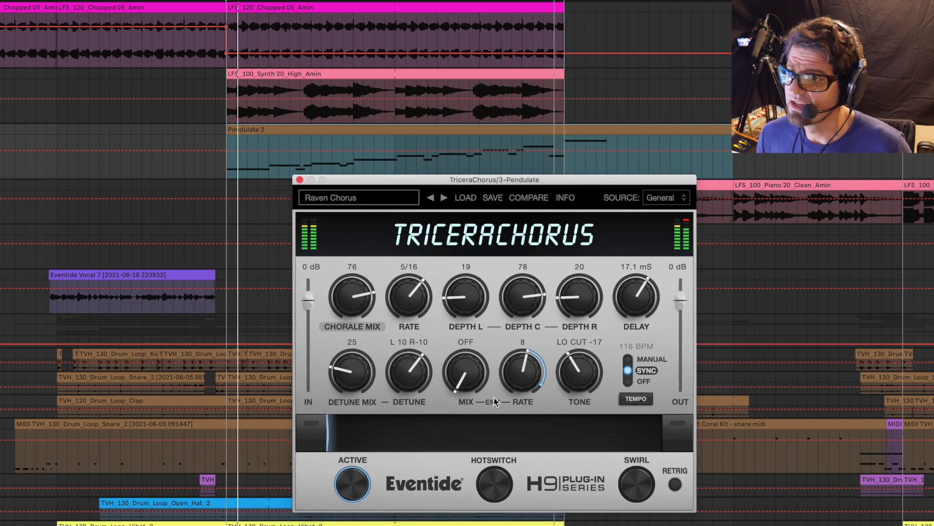
Map the TriceraChorus ribbon to the envelope rate, starting from OFF, and to the center depth, reaching 85
drag(532, 363, 506, 369)
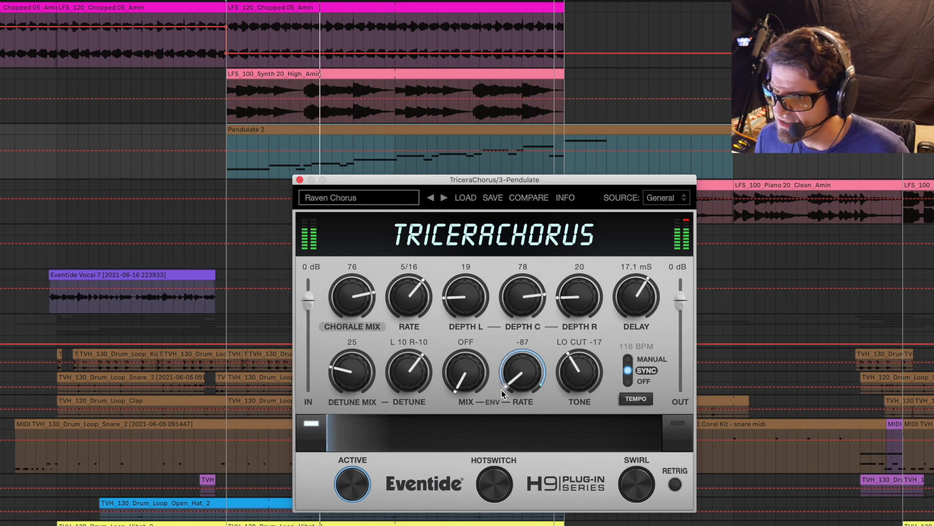
mouse_move(506, 389)
mouse_down()
mouse_move(539, 384)
mouse_move(509, 393)
mouse_up()
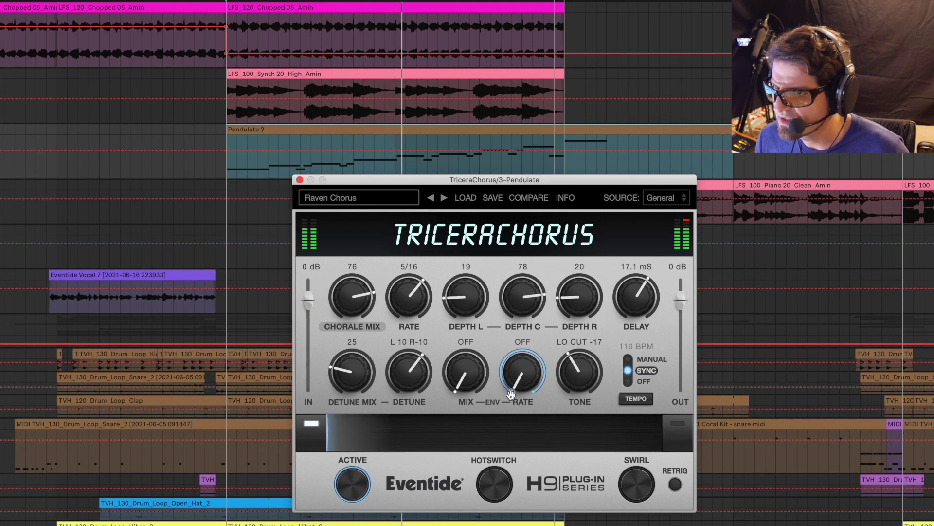
mouse_move(544, 293)
mouse_down()
mouse_move(505, 275)
mouse_move(521, 301)
mouse_move(544, 304)
mouse_up()
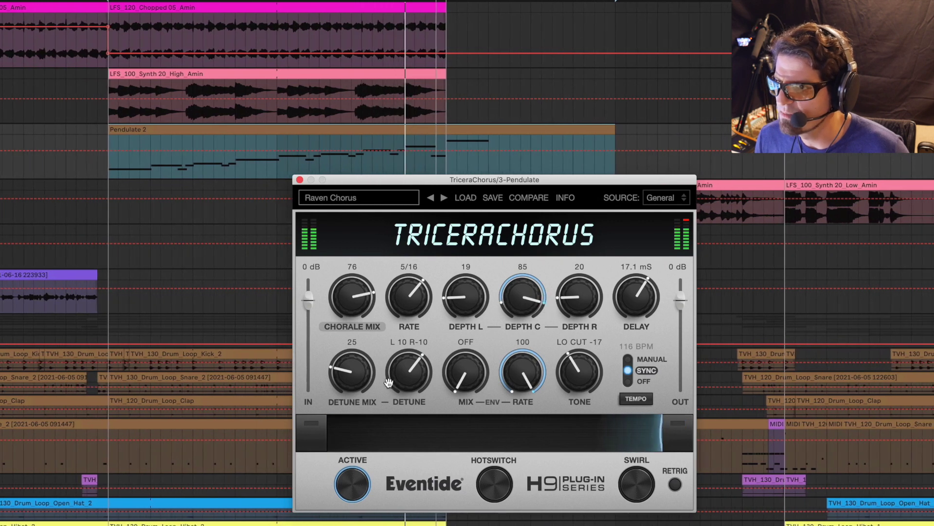
Sweep the TriceraChorus ribbon back and forth to morph the mapped rate and depth settings during playback
drag(659, 439, 612, 436)
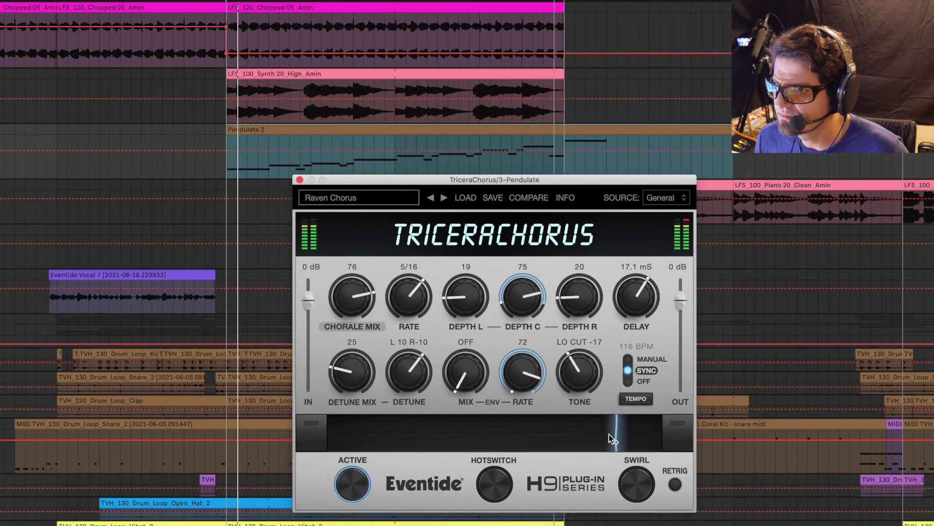
drag(346, 448, 472, 432)
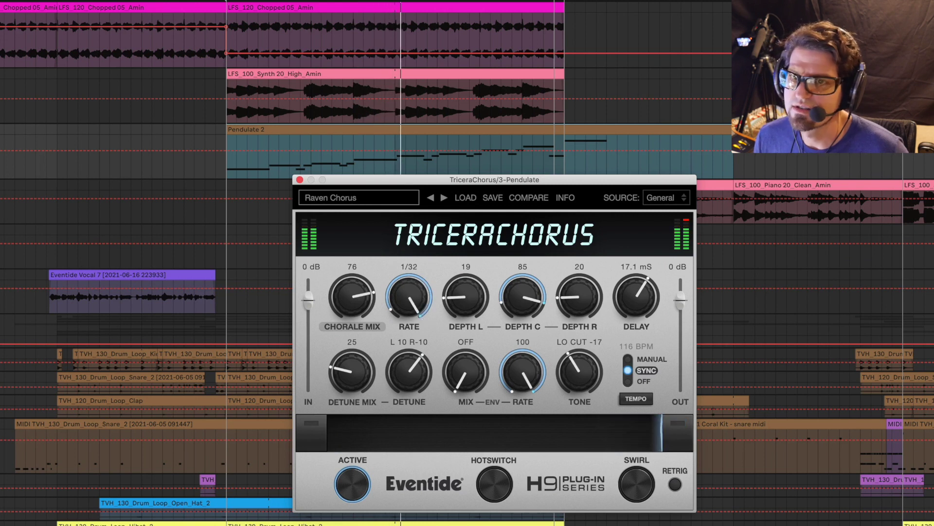
drag(645, 432, 383, 411)
drag(462, 424, 664, 439)
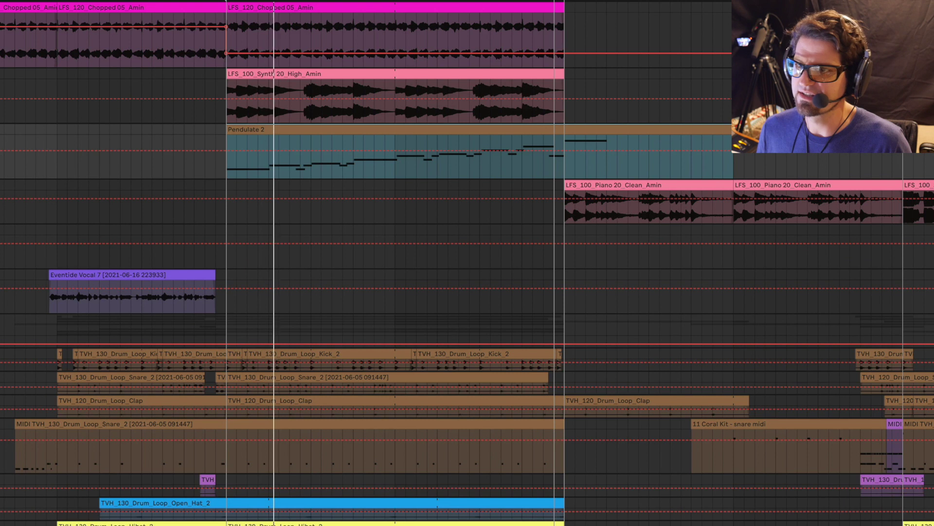
Select the Gtr-Chorus Topline_NOFX track and show its CrushStation and ShimmerVerb plug-ins
scroll(357, 336, down, 3)
scroll(357, 336, down, 15)
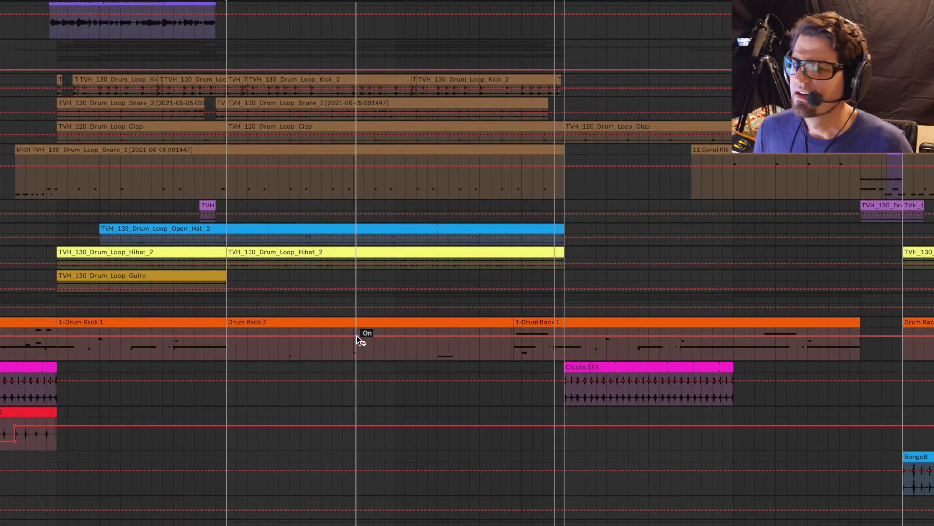
scroll(357, 336, down, 7)
scroll(357, 335, down, 2)
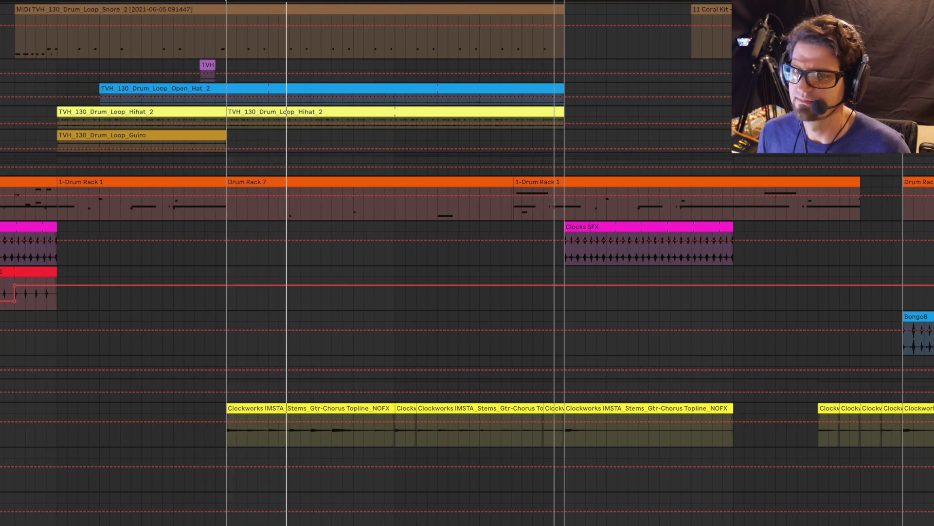
click(924, 425)
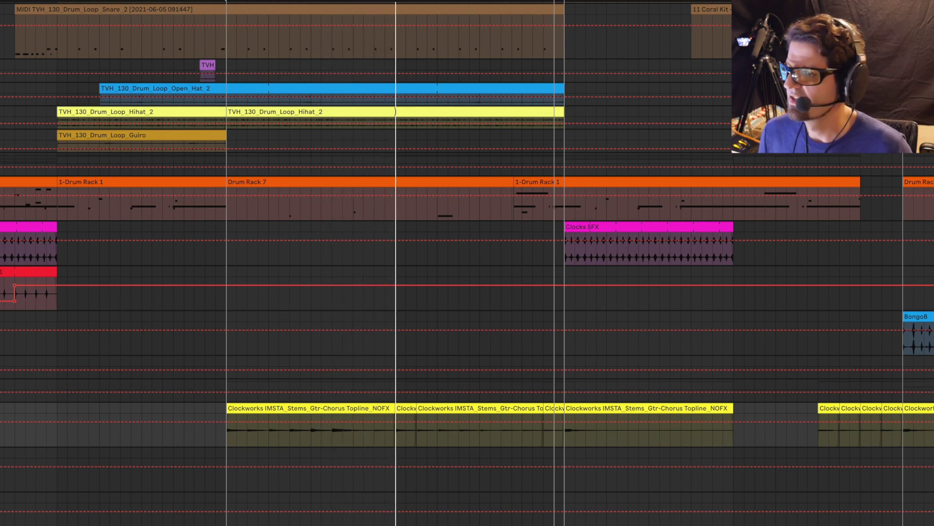
key(super+alt+p)
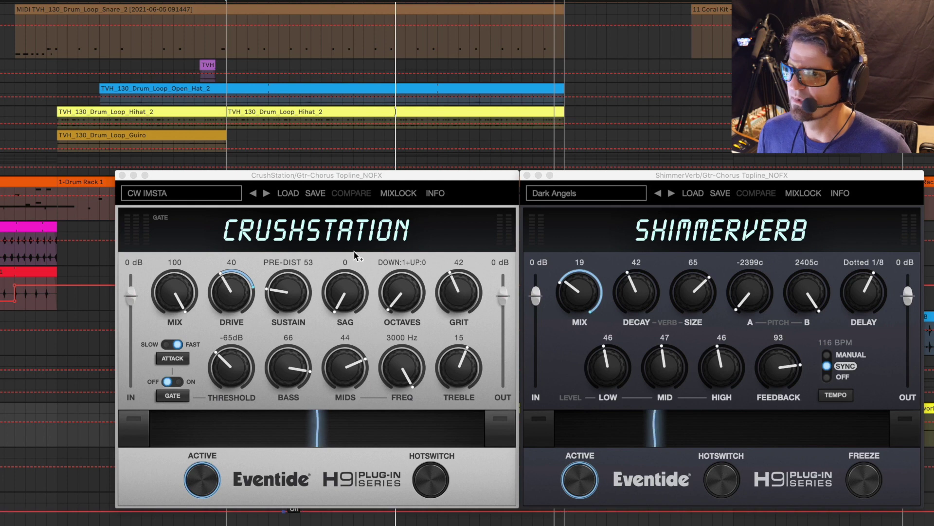
Bypass both ShimmerVerb and CrushStation and play the dry guitar
click(581, 482)
click(203, 478)
key(space)
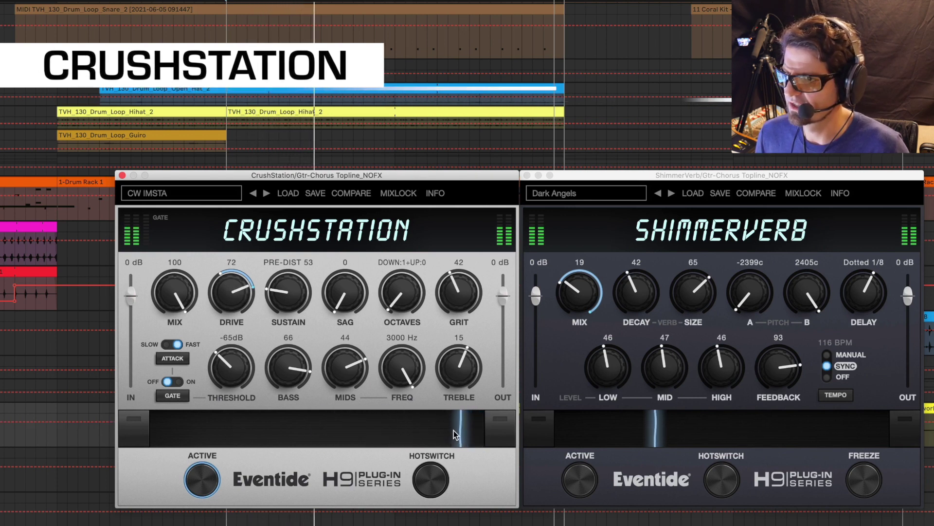
Sweep the CrushStation ribbon across its range, ending with the drive at 75
drag(462, 431, 384, 422)
drag(223, 427, 330, 439)
drag(475, 448, 483, 447)
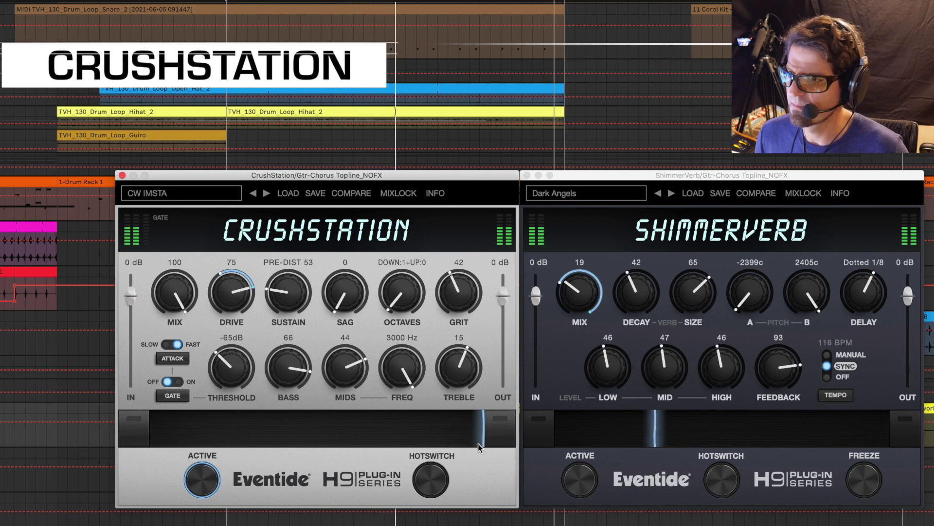
Try CrushStation with heavier sag, ending at 29, and with the octaves at DOWN:7+UP:9
drag(341, 299, 348, 207)
drag(343, 295, 347, 259)
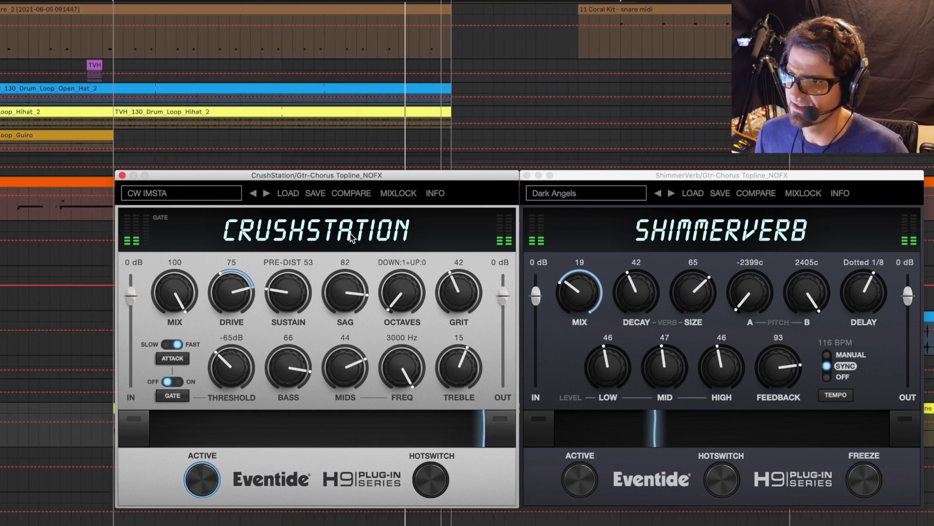
drag(346, 257, 333, 331)
drag(398, 300, 397, 288)
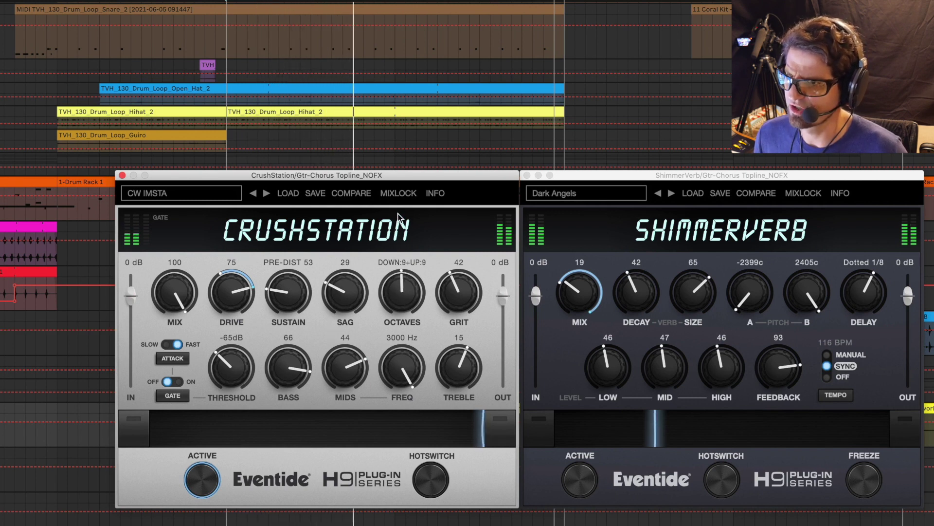
drag(398, 290, 398, 285)
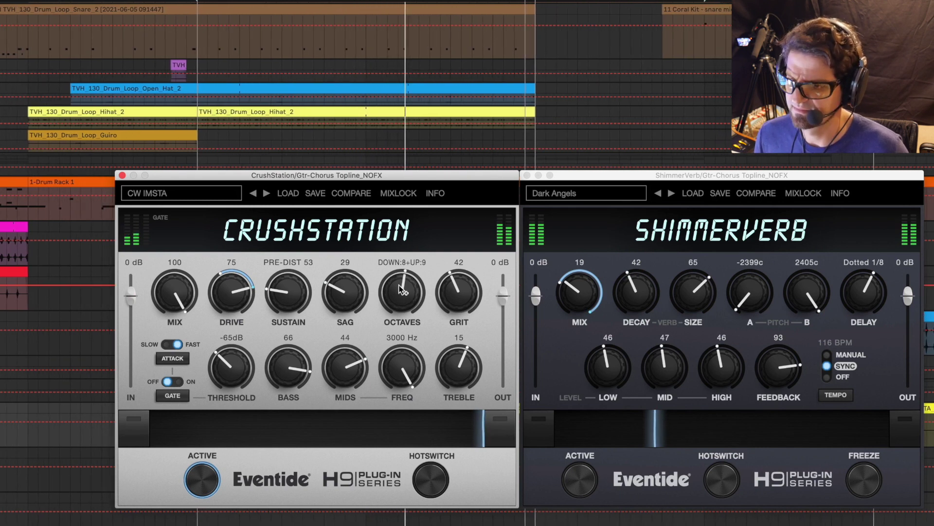
drag(399, 286, 399, 282)
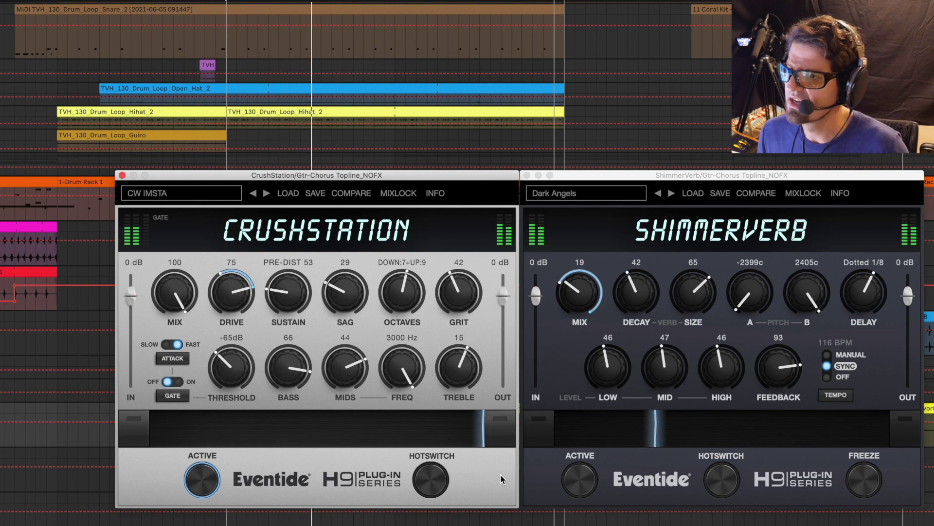
Activate ShimmerVerb and try wetter mixes with the knob and ribbon, ending at 45
click(585, 478)
drag(589, 291, 595, 221)
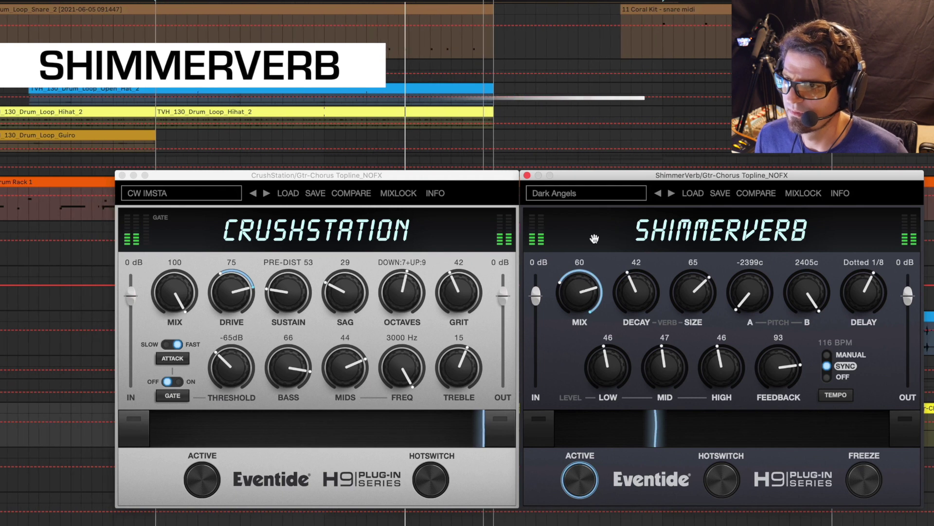
drag(590, 306, 594, 272)
click(708, 424)
drag(708, 424, 753, 426)
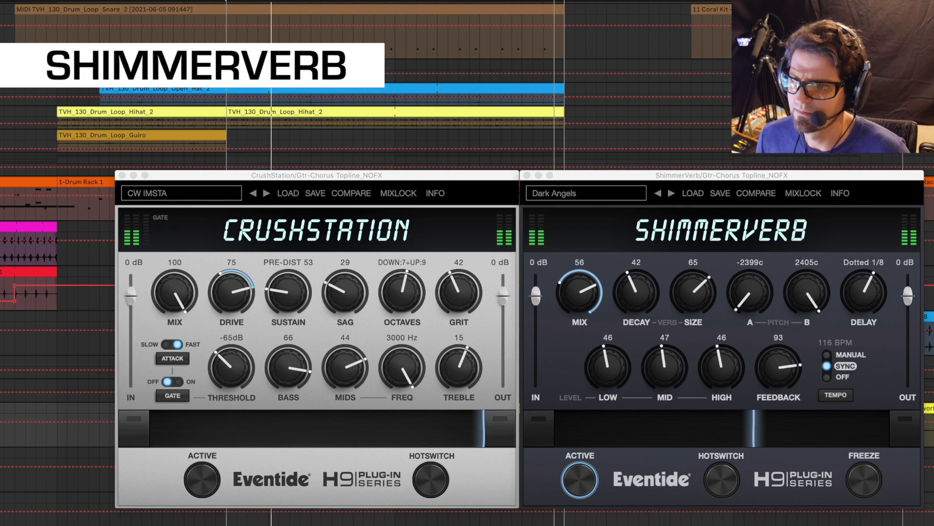
click(721, 438)
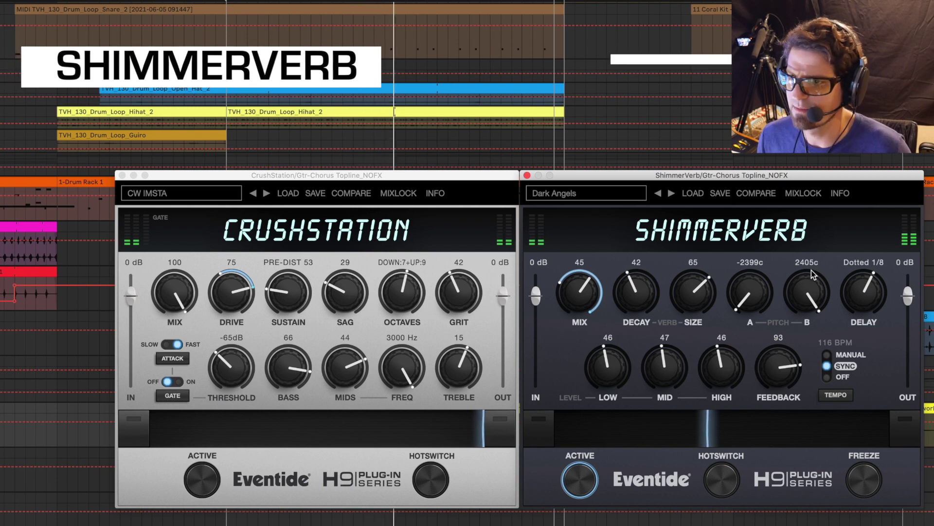
Try ShimmerVerb with decay at 70, size at 86, mid level at 34 and feedback at 75
drag(636, 289, 639, 237)
drag(704, 294, 708, 256)
drag(678, 373, 662, 388)
drag(777, 381, 770, 375)
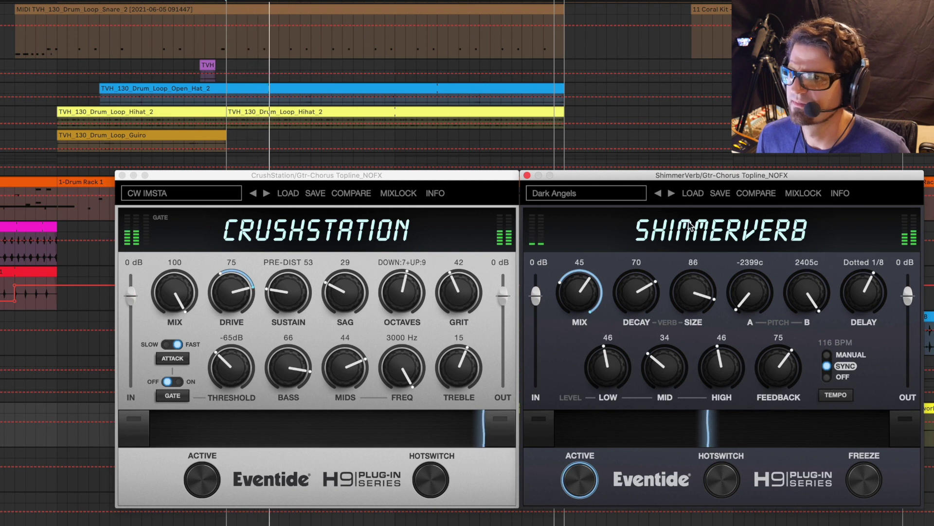
Reload the Dark Angels preset in ShimmerVerb, and reactivate CrushStation with its CW IMSTA preset reloaded
click(659, 194)
click(671, 193)
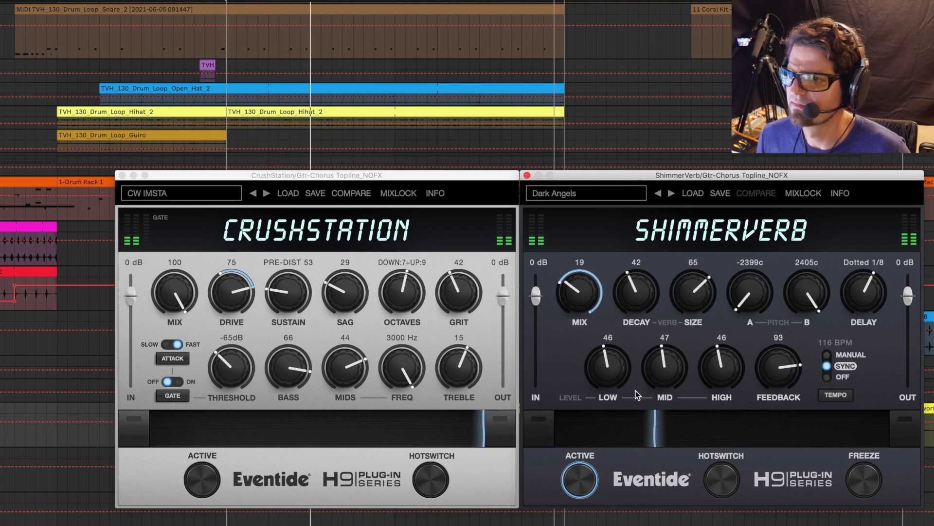
click(203, 478)
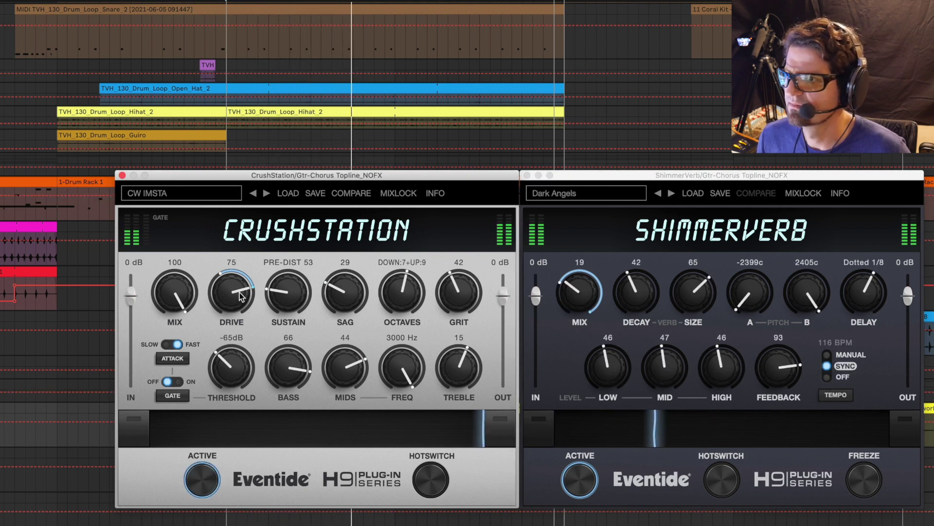
click(267, 194)
click(253, 194)
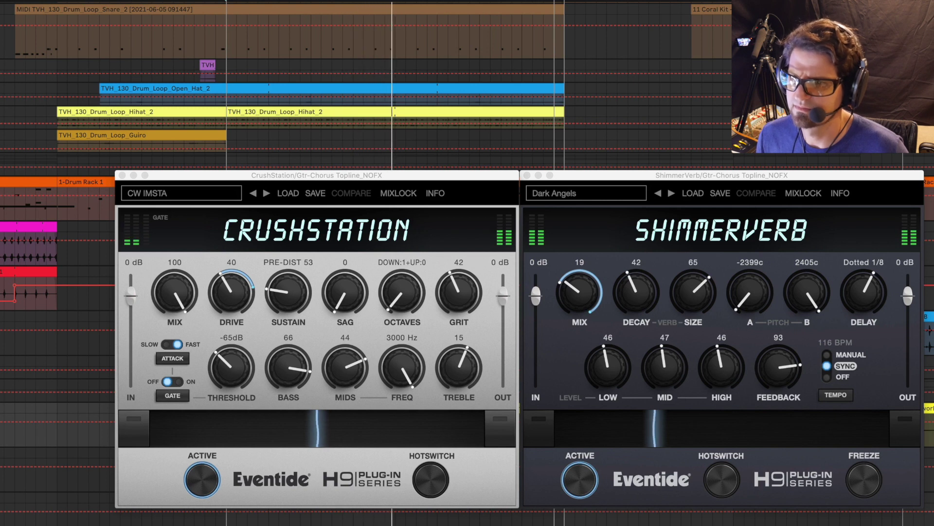
Close ShimmerVerb and CrushStation, and play the song from just before the LFS_100_Piano 20_Clean clips
click(527, 176)
click(123, 175)
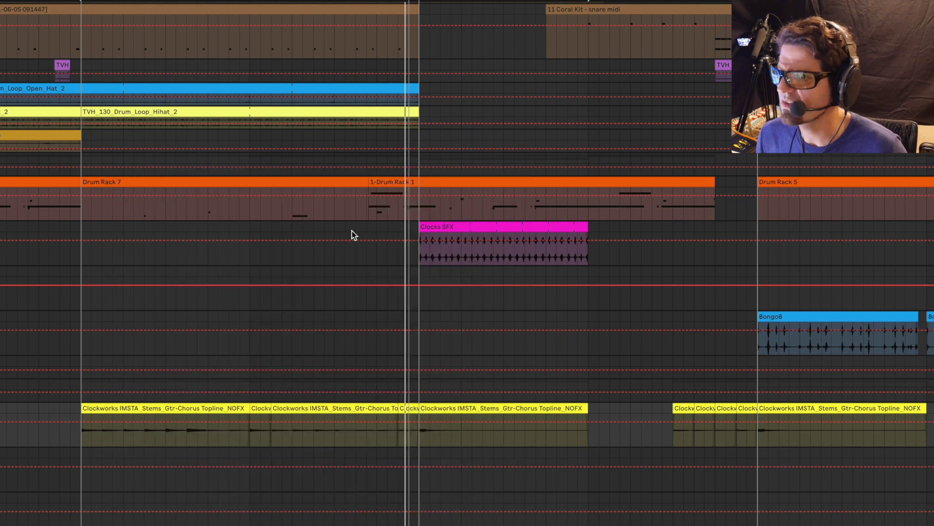
scroll(352, 230, up, 8)
click(415, 210)
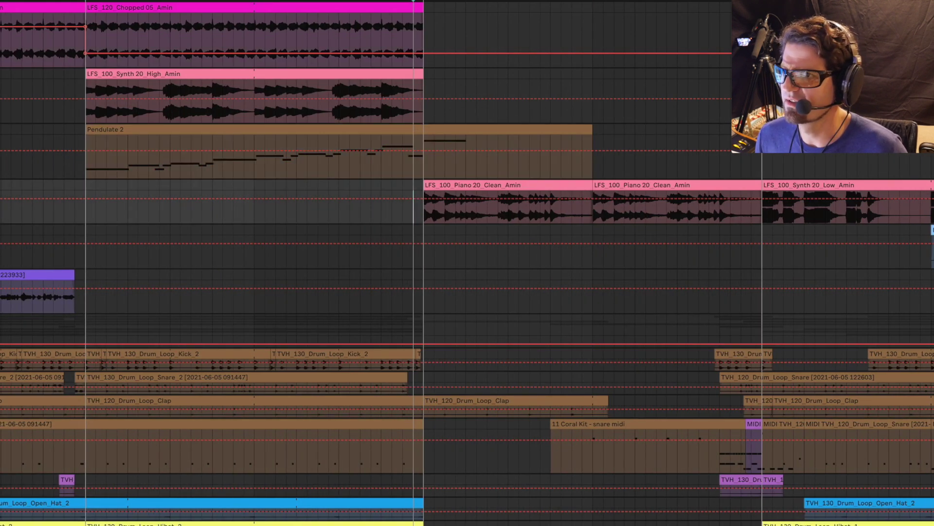
drag(315, 0, 654, 1)
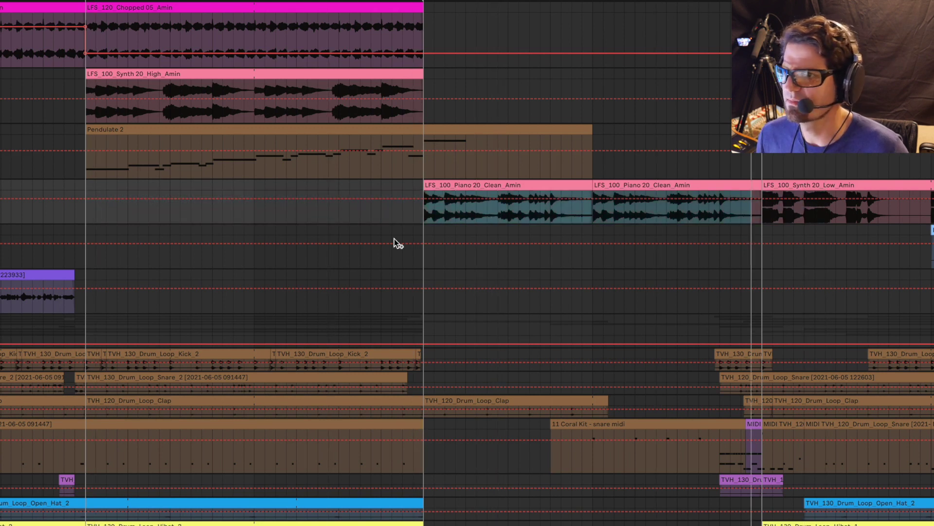
key(space)
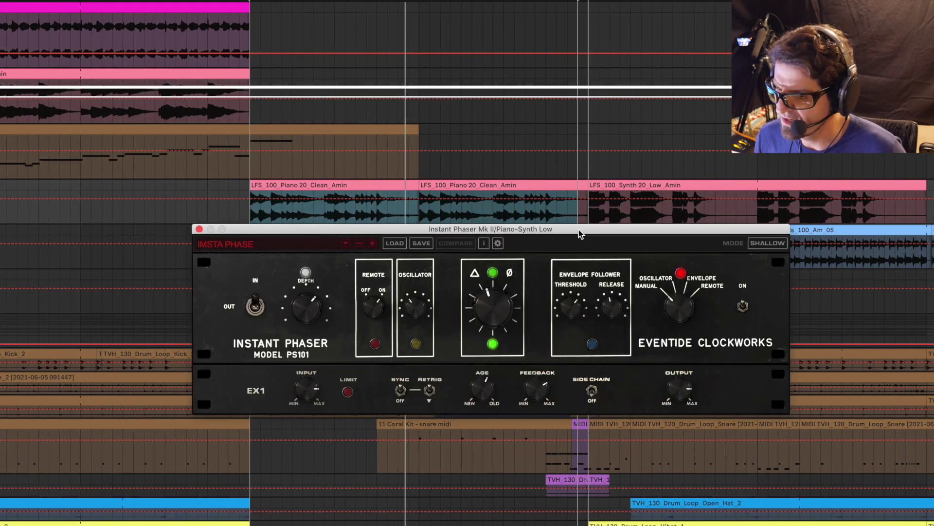
Compare the piano with Instant Phaser Mk II switched out of the signal and back in
drag(579, 231, 573, 232)
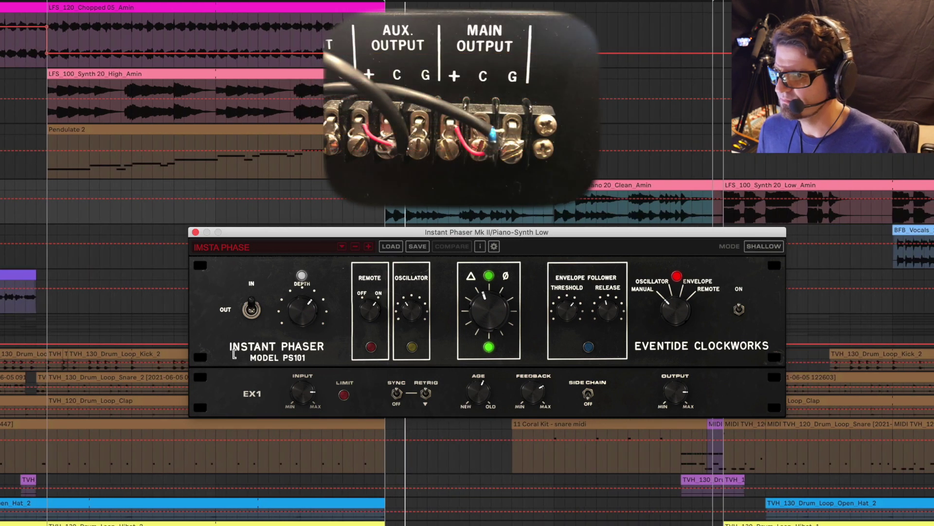
click(251, 310)
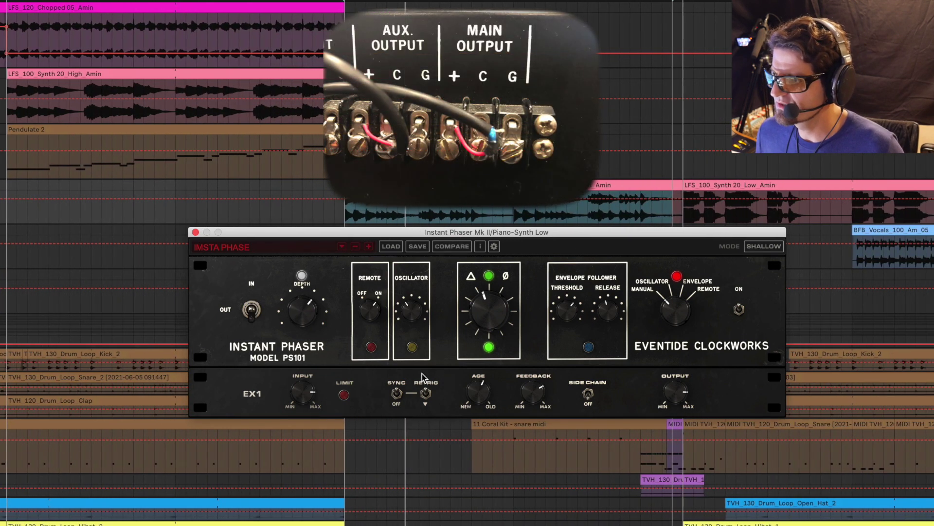
drag(532, 392, 533, 391)
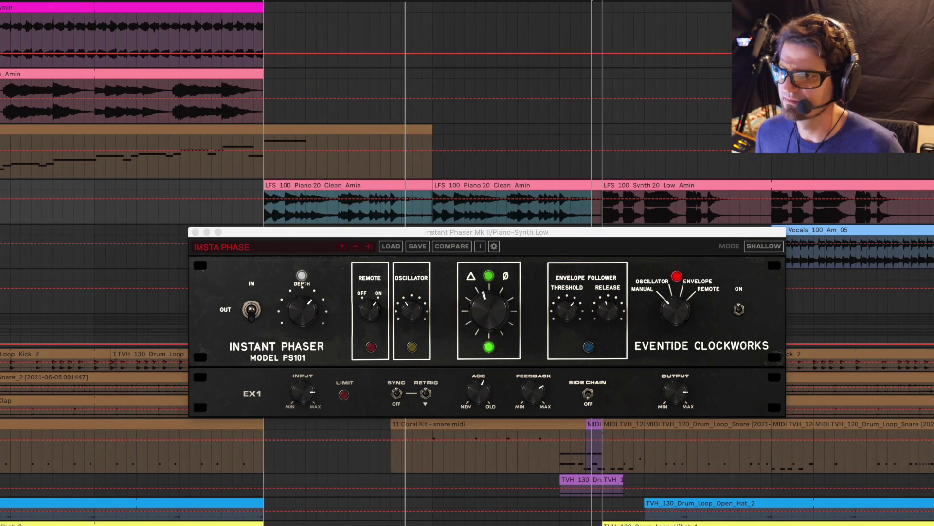
click(252, 312)
Sweep Instant Phaser's phase shift manually, and try different Age amounts, ending at 69%
mouse_move(504, 325)
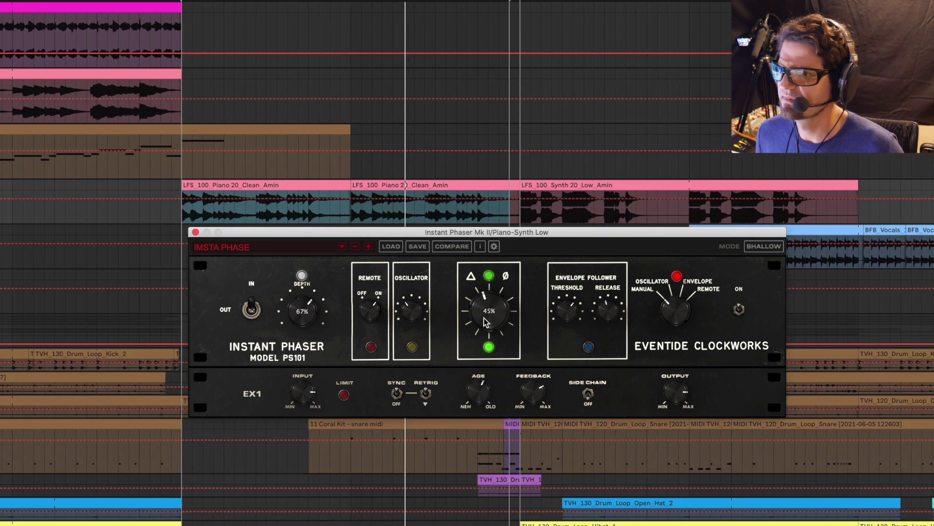
drag(486, 321, 484, 341)
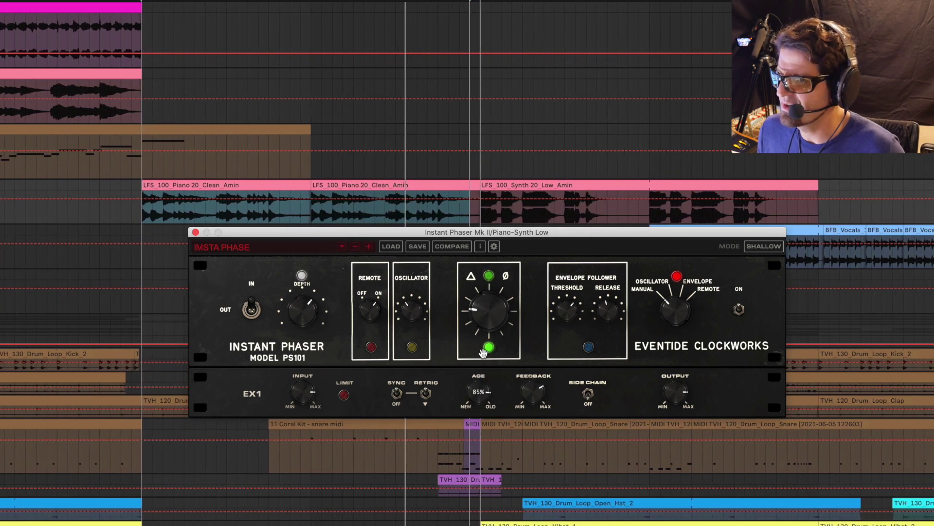
mouse_move(477, 374)
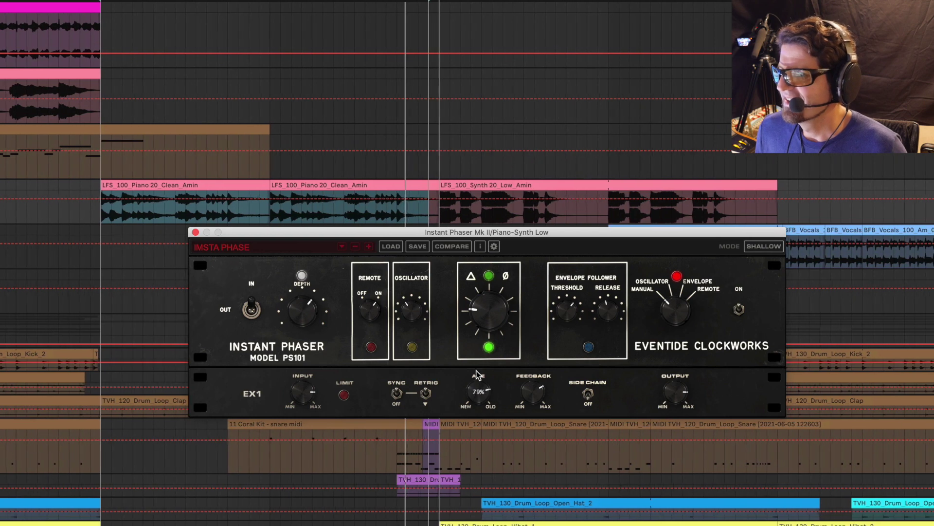
drag(473, 380, 474, 385)
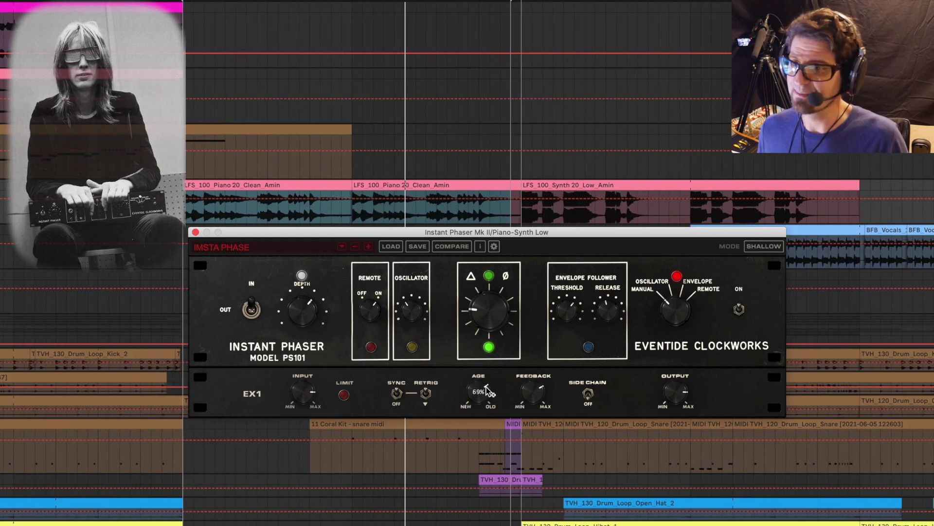
Sweep the manual phase shift between 67% and 25%, and change Instant Phaser's mode from Shallow to Wide
drag(506, 313, 516, 255)
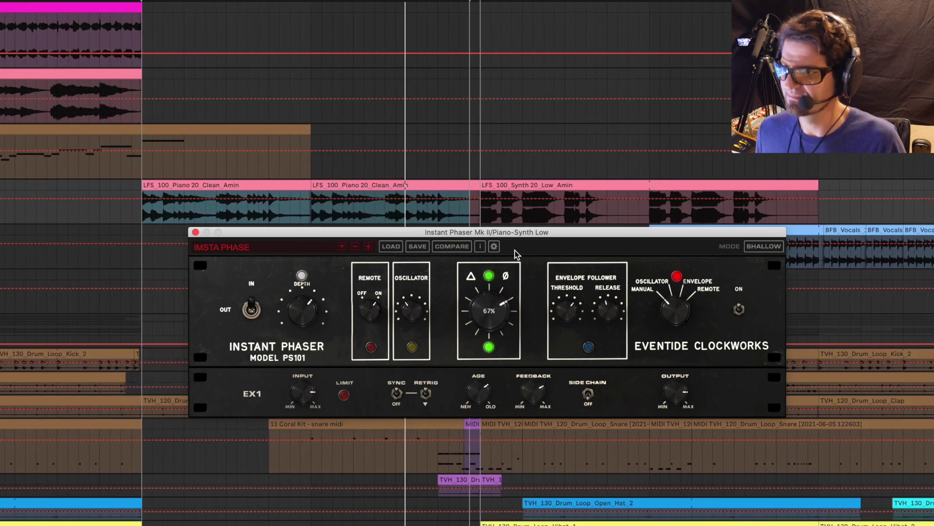
drag(505, 287, 496, 312)
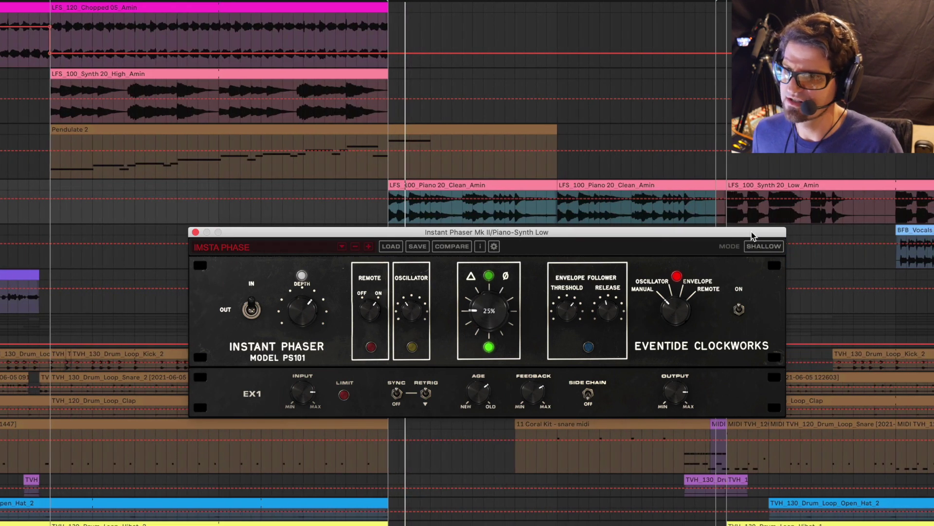
click(753, 249)
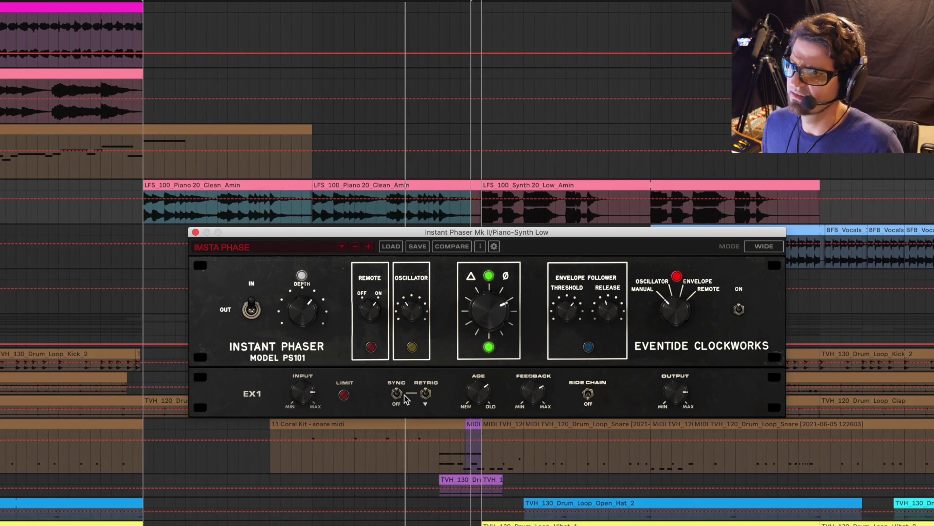
Switch Instant Phaser to oscillator control, try oscillator rates including 1 Bar and 1/4, and close the plug-in
click(412, 348)
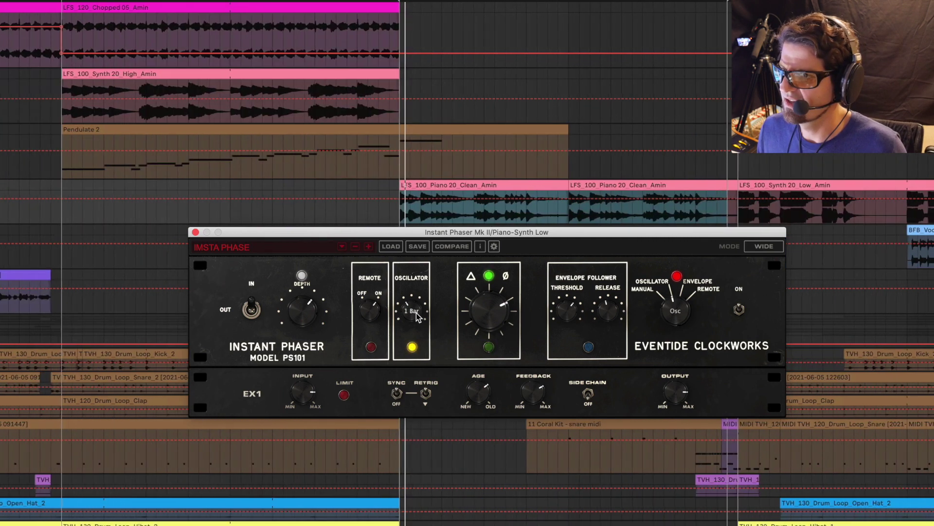
mouse_move(416, 328)
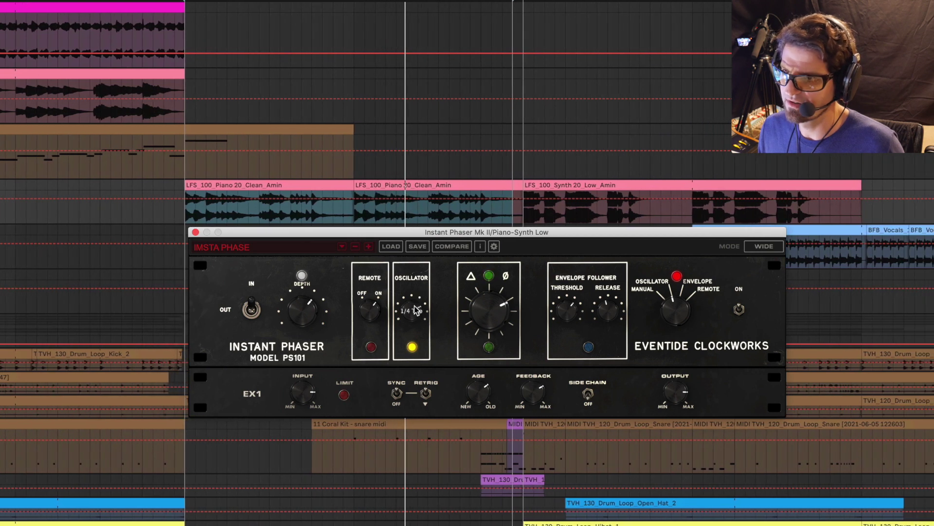
drag(414, 317, 391, 374)
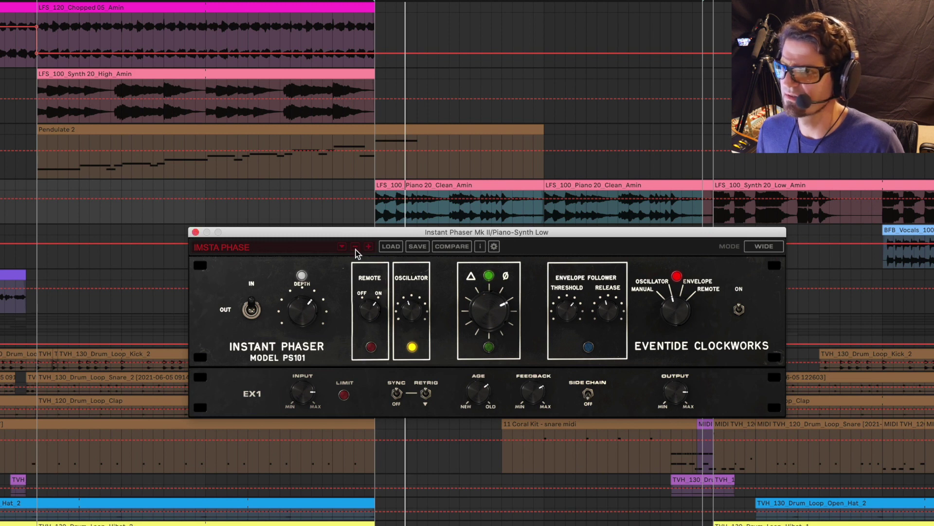
click(195, 233)
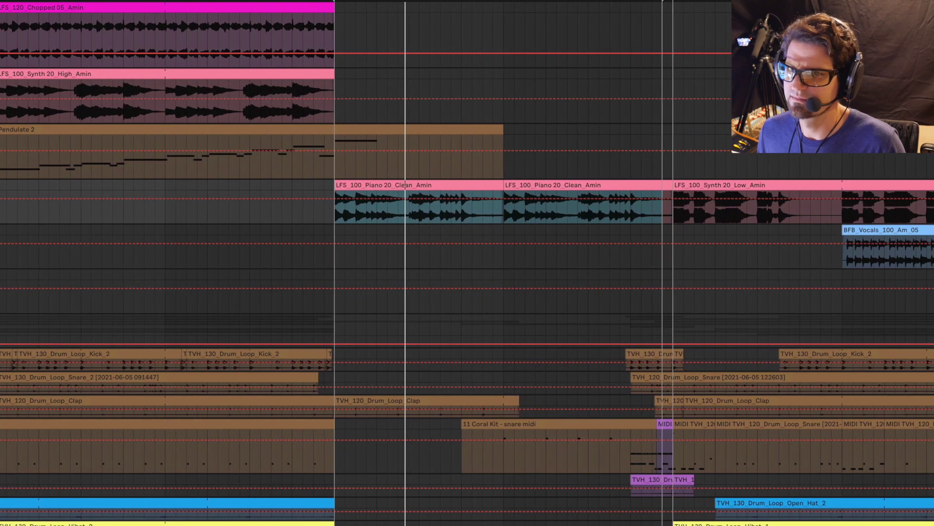
Show UltraTap on the ableton click track and play from the start of its first 4-Audio 1 clip
scroll(776, 373, down, 6)
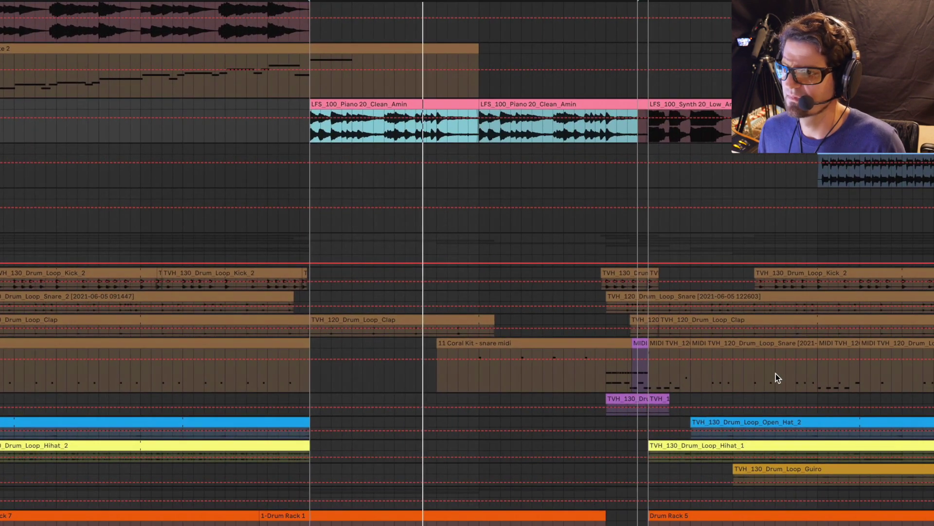
scroll(776, 373, down, 7)
scroll(776, 373, left, 8)
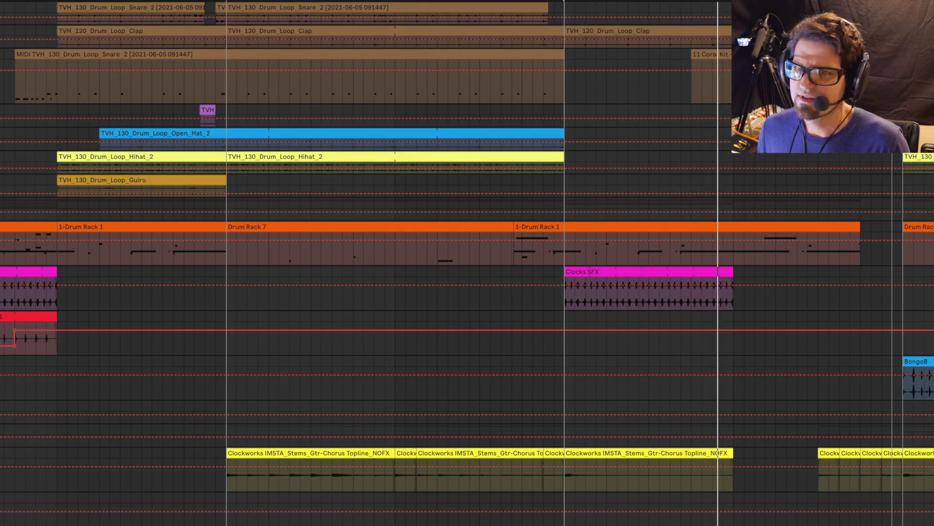
scroll(776, 373, down, 1)
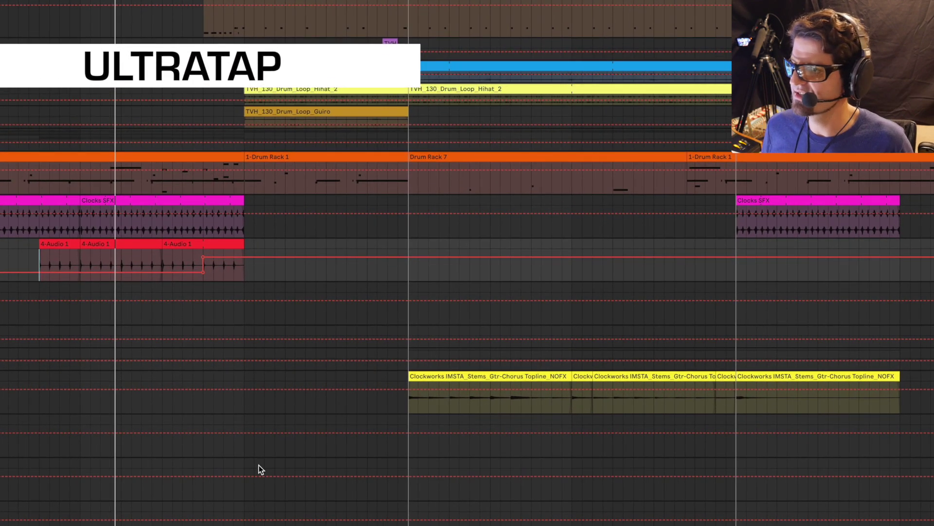
key(alt+super+p)
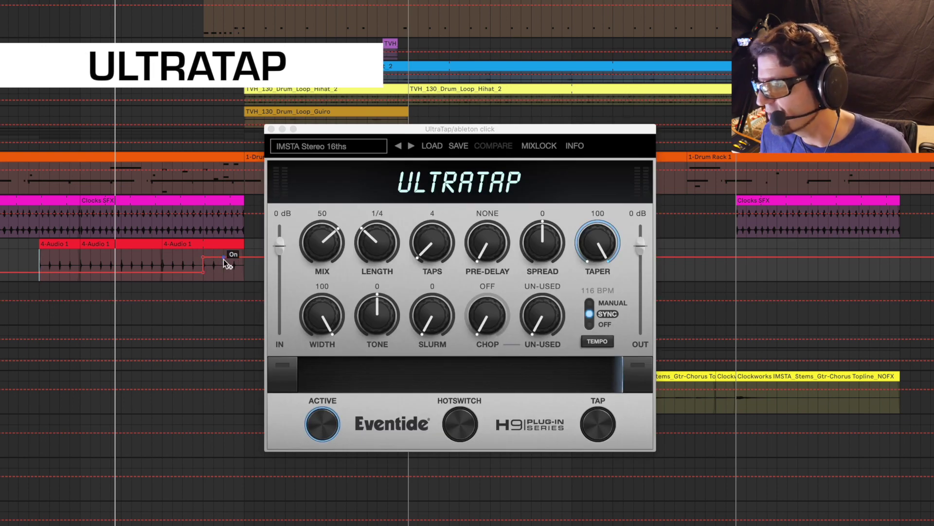
key(space)
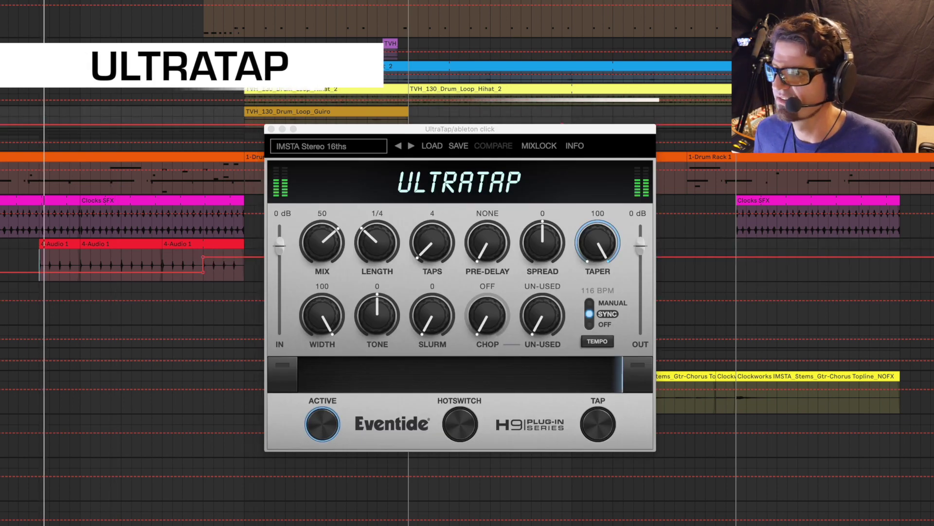
Try the IMSTA TAP preset on the click track's UltraTap, and return to IMSTA Stereo 16ths
click(181, 266)
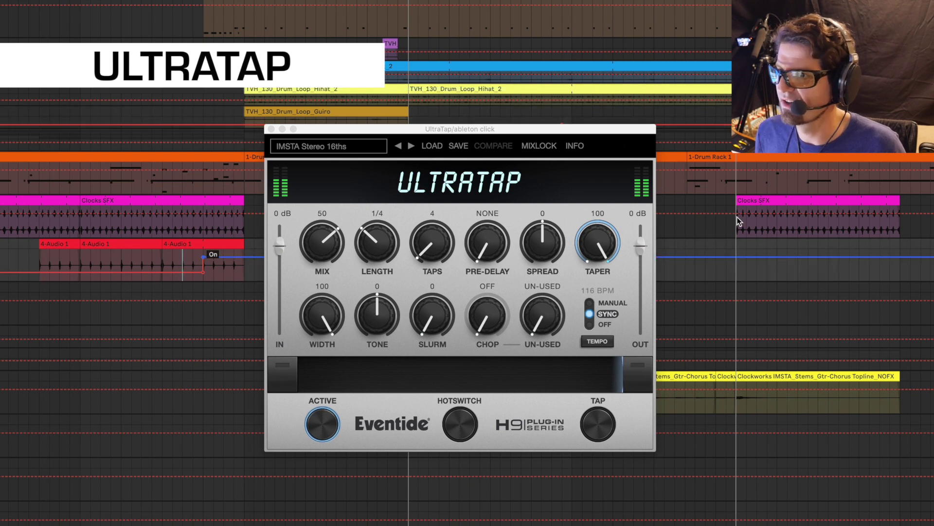
drag(575, 131, 840, 131)
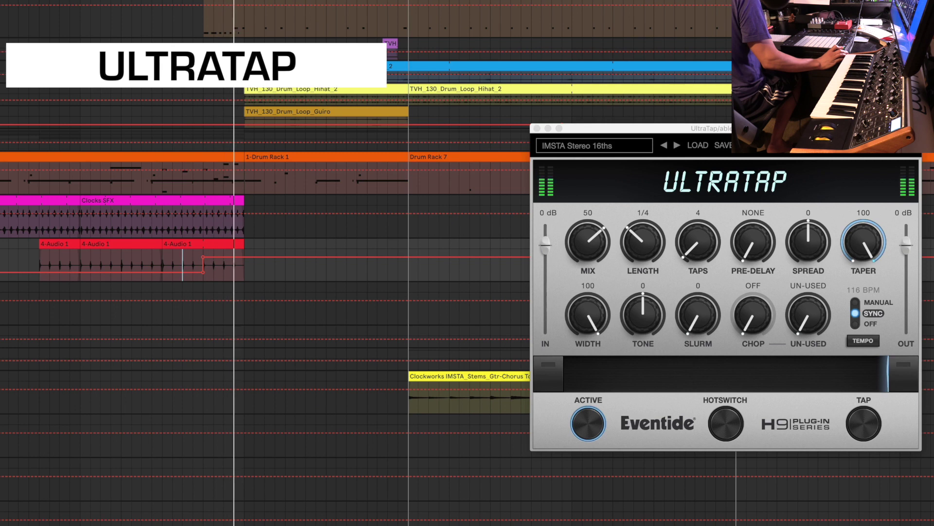
click(677, 145)
click(676, 146)
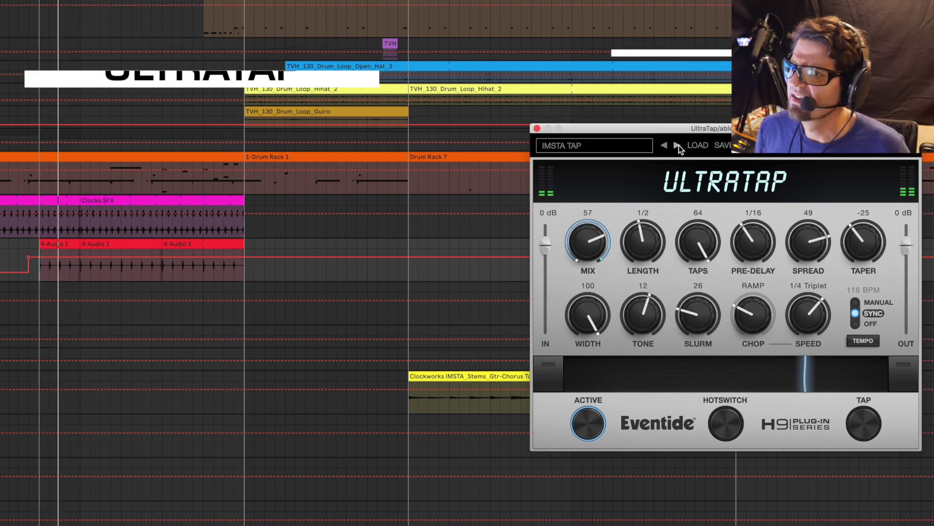
click(663, 146)
Move UltraTap clear of the click track and play from the start of the 4-Audio 1 clip above BongoB
drag(780, 128, 766, 350)
scroll(728, 283, right, 3)
scroll(728, 285, right, 15)
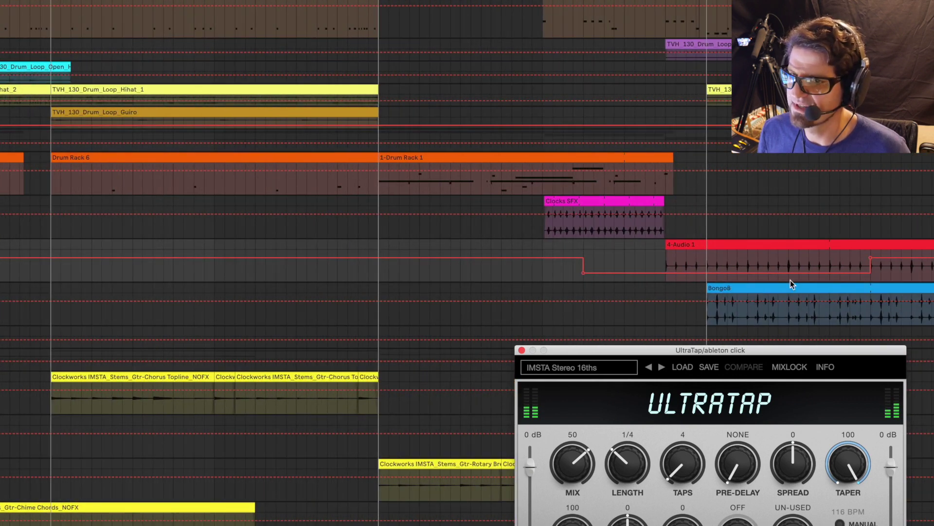
click(667, 261)
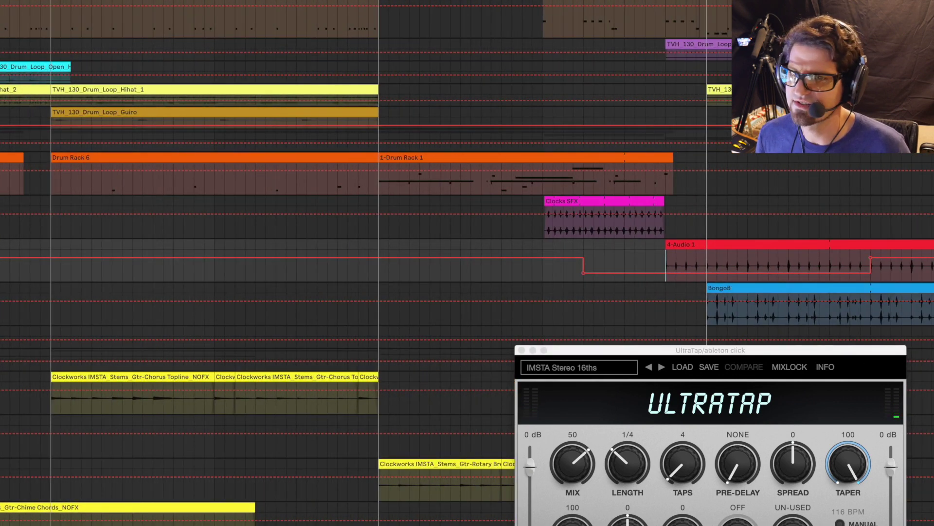
key(space)
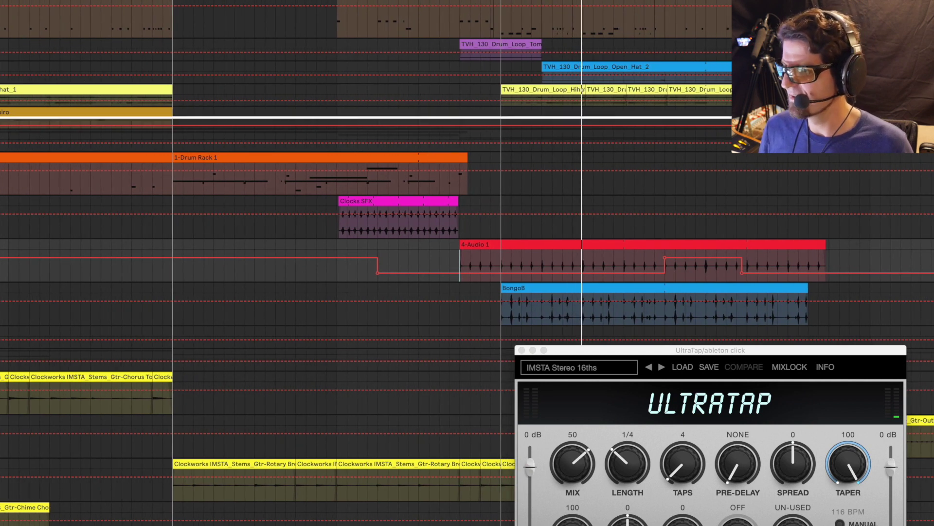
Show MangledVerb on the ableton click track and arrange it side by side with UltraTap
click(414, 525)
drag(854, 131, 335, 106)
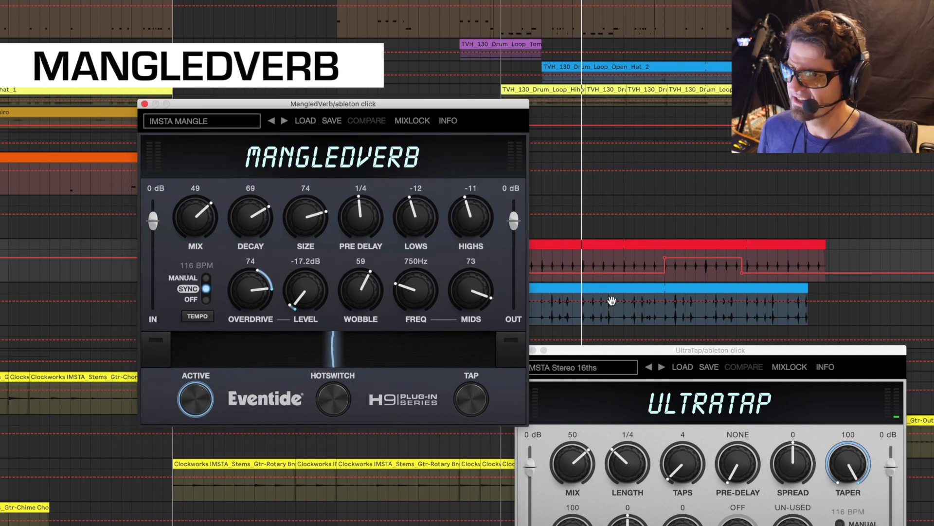
drag(710, 350, 786, 108)
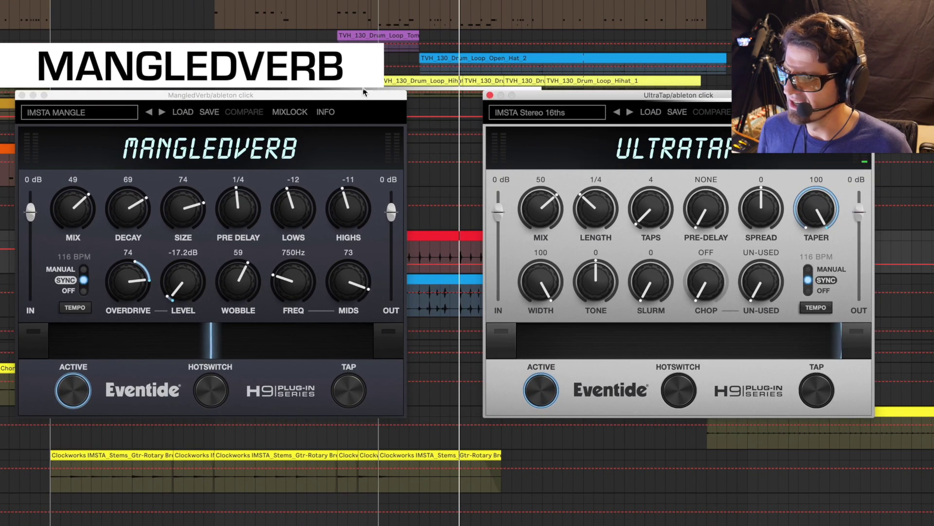
click(472, 109)
drag(362, 93, 439, 94)
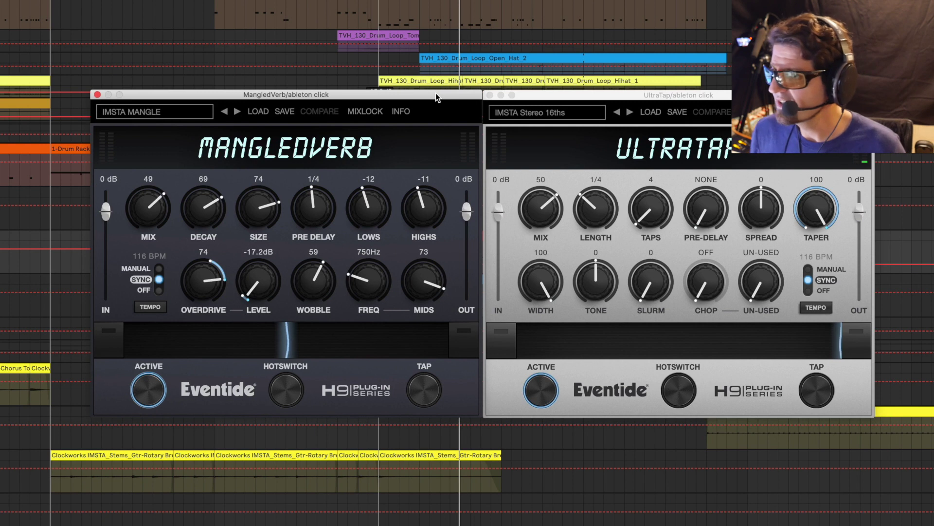
mouse_move(436, 93)
mouse_down()
mouse_move(395, 268)
mouse_move(411, 287)
mouse_move(428, 288)
mouse_move(466, 210)
mouse_move(433, 101)
mouse_up()
Play the click section through MangledVerb and UltraTap, and close both plug-in windows
key(space)
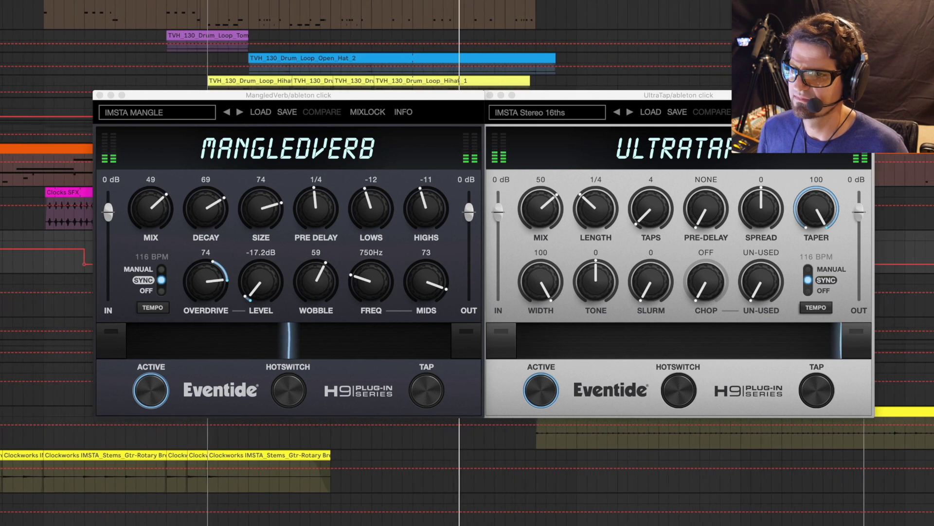
click(490, 95)
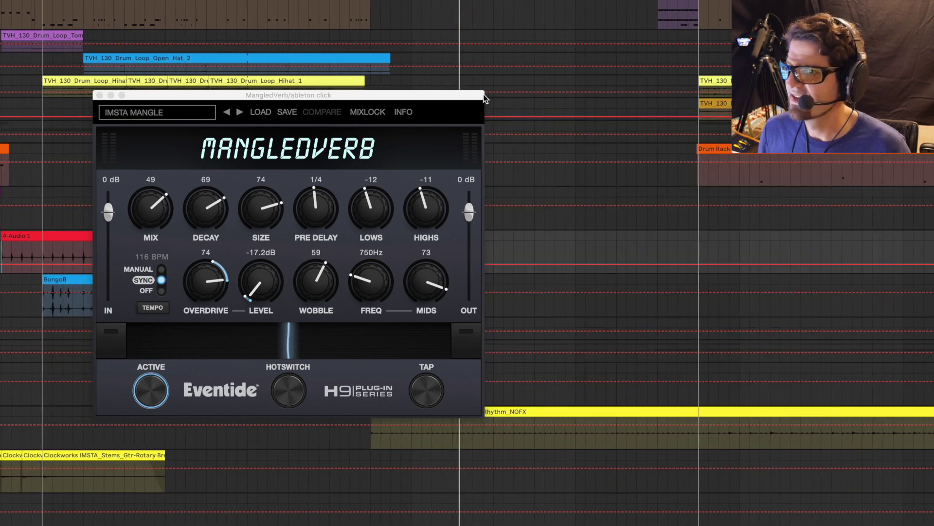
click(99, 95)
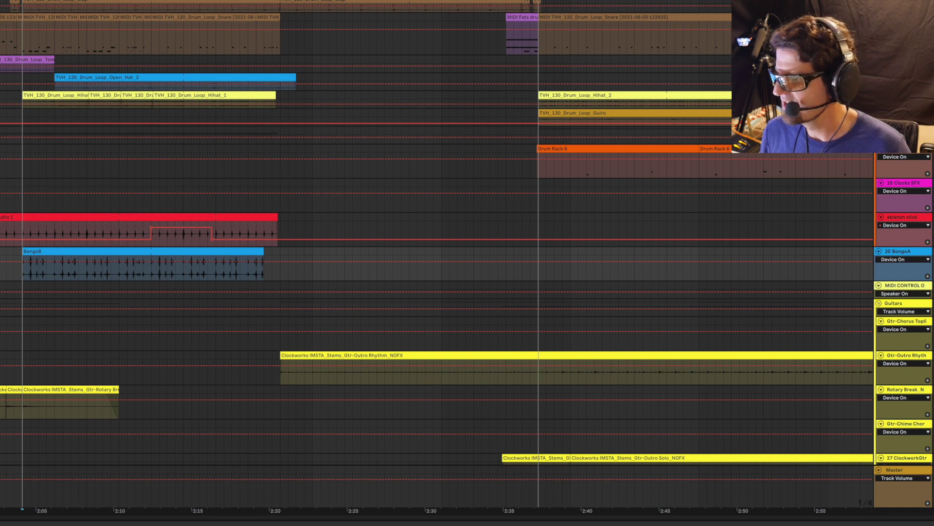
Show UltraTap and SP2016 Reverb side by side for the BongoA track, bypass the reverb and play the bongos
key(super+alt+p)
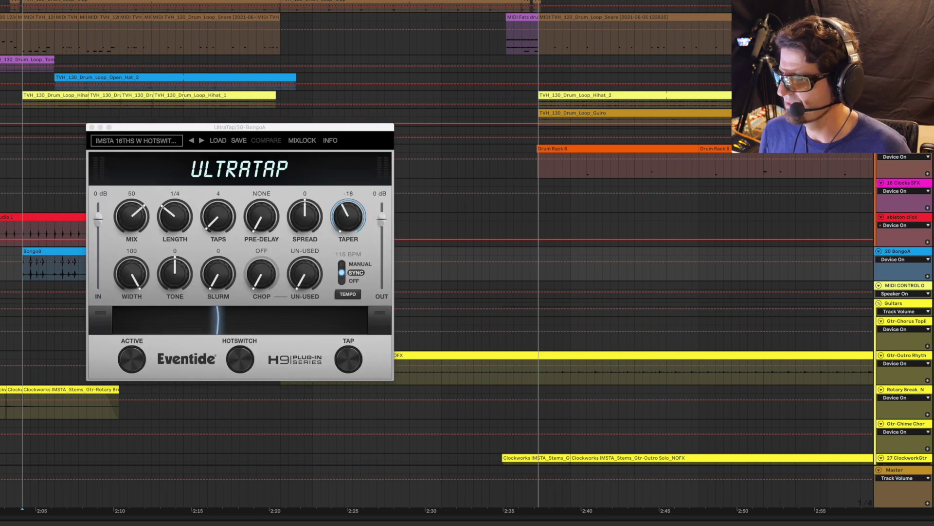
drag(299, 128, 333, 129)
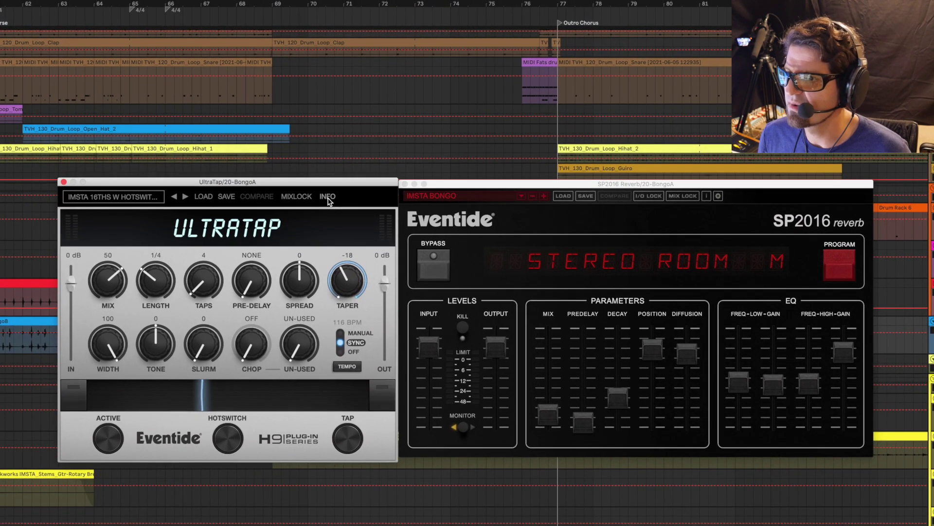
click(419, 265)
key(space)
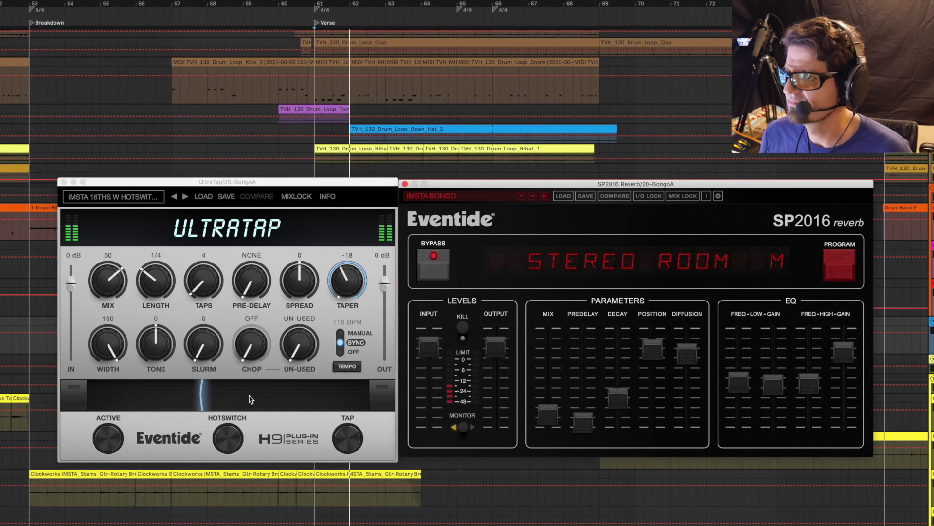
Compare the playing bongos with UltraTap inactive and active, and restart playback from the verse
click(108, 438)
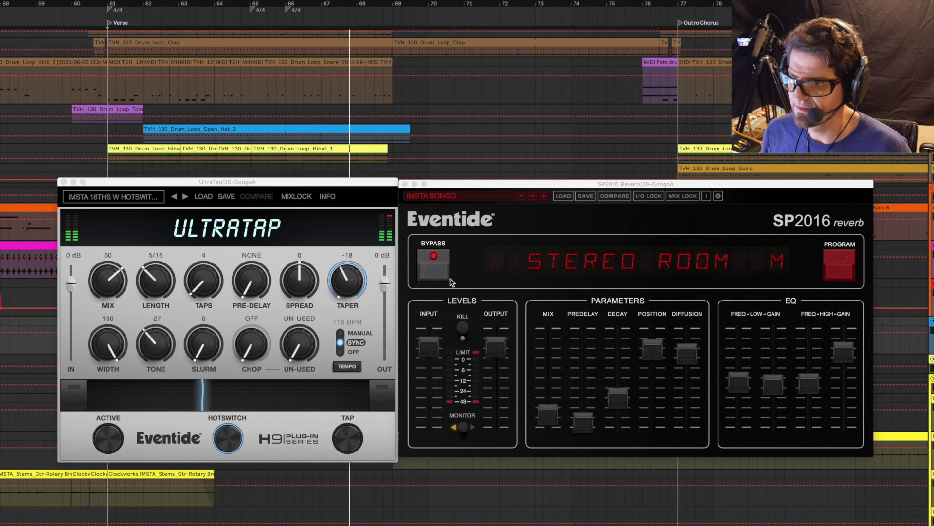
click(110, 442)
key(space)
key(space)
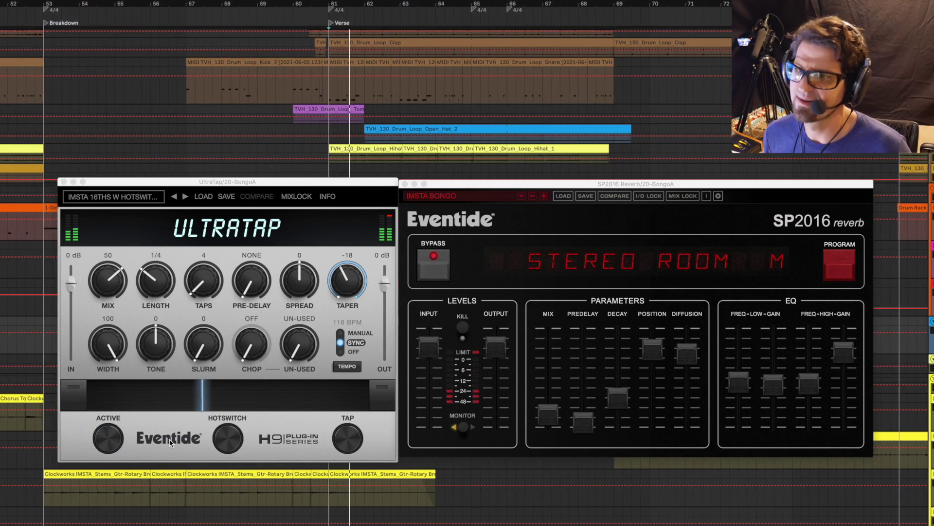
Take SP2016 Reverb out of bypass, audition the vintage Stereo Room and Plate programs, and return to the modern Stereo Room
click(435, 272)
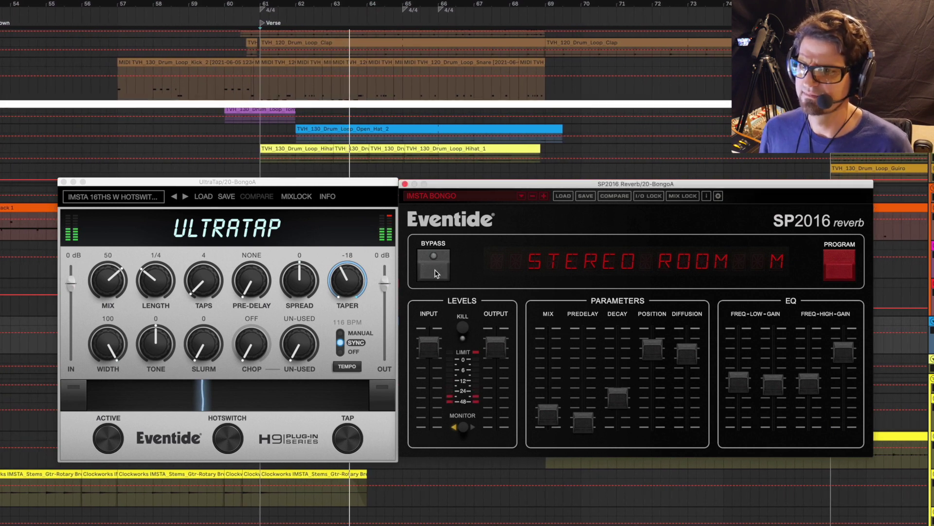
click(838, 272)
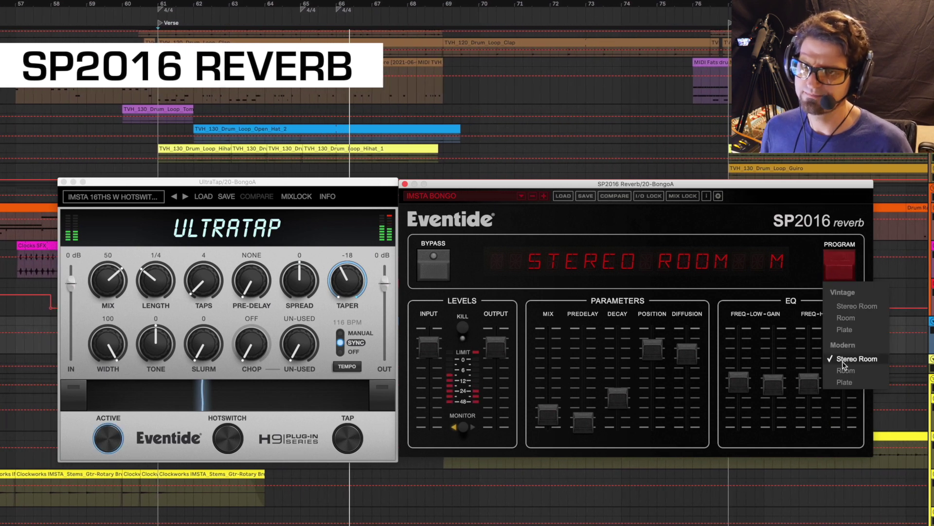
click(857, 306)
click(842, 267)
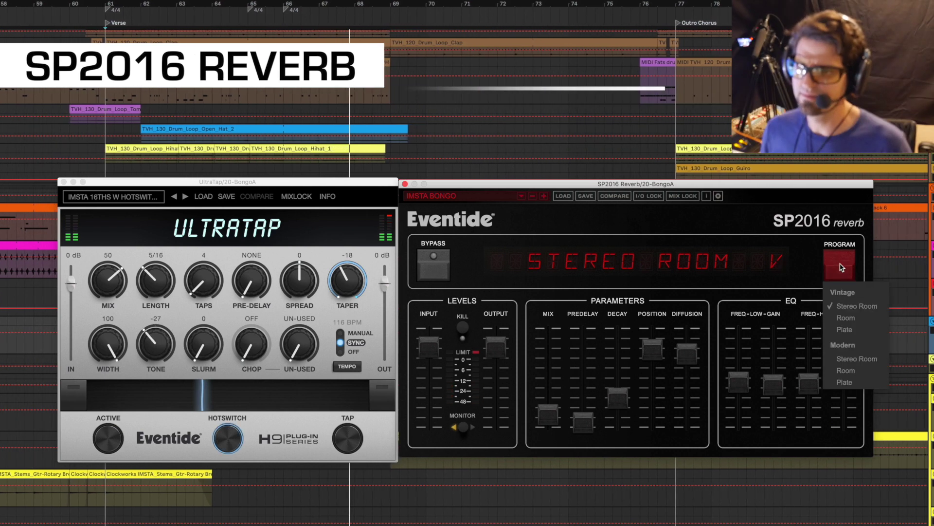
click(849, 329)
click(841, 271)
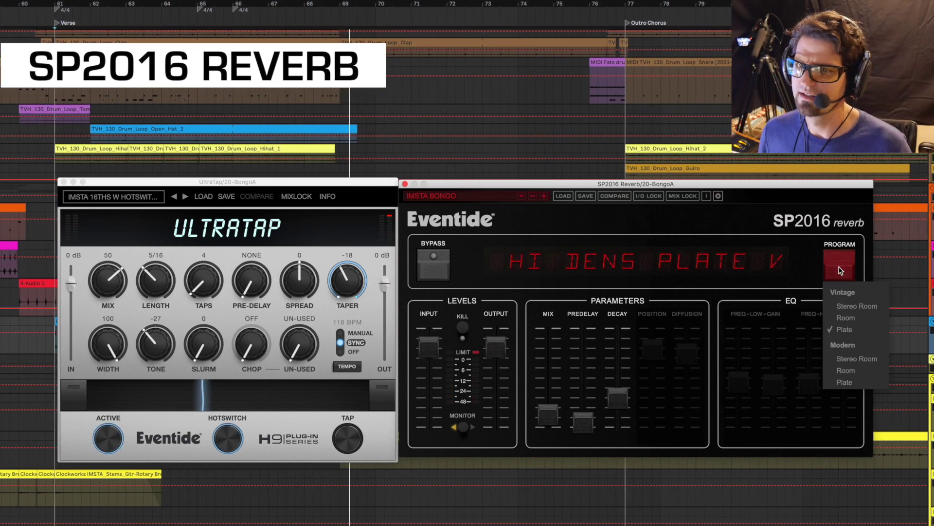
click(847, 360)
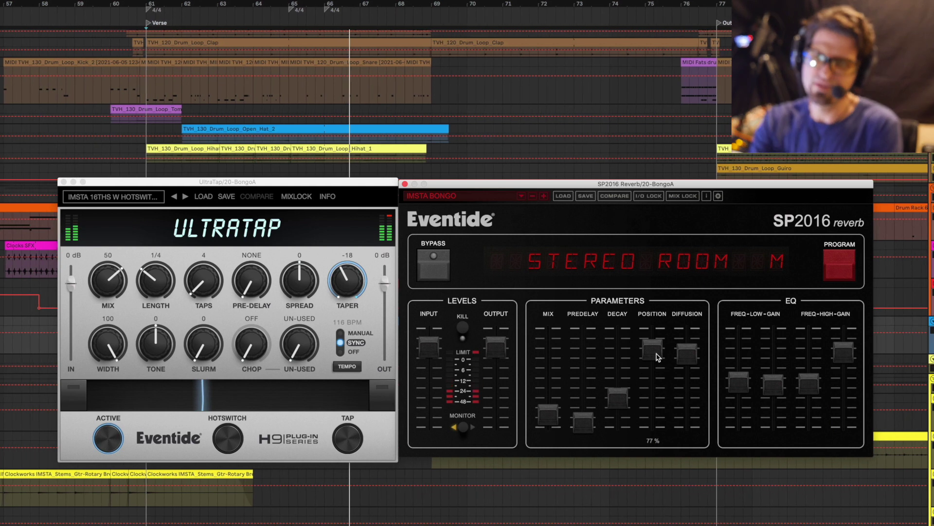
Try the bongo reverb's Position at 0% and 100% and its Decay at 3.2 s, and close both plug-in windows
drag(657, 355, 658, 351)
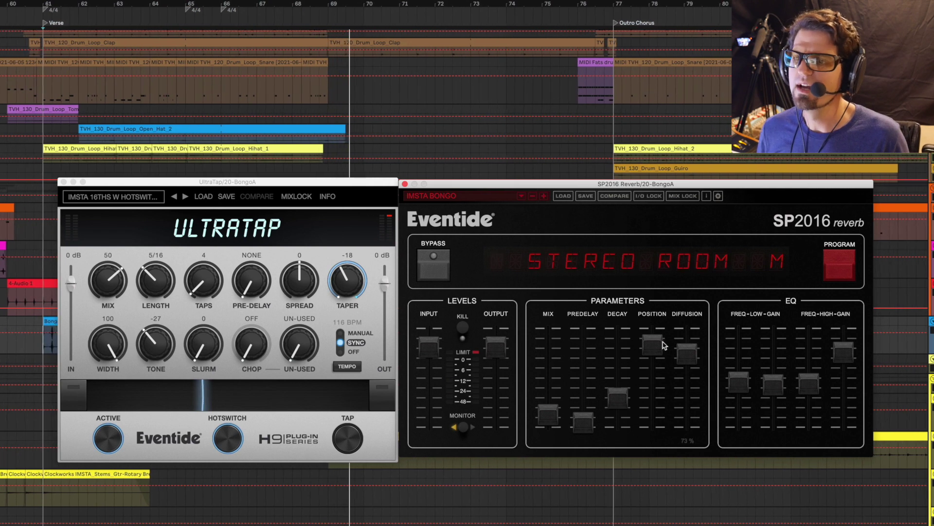
drag(654, 348, 648, 435)
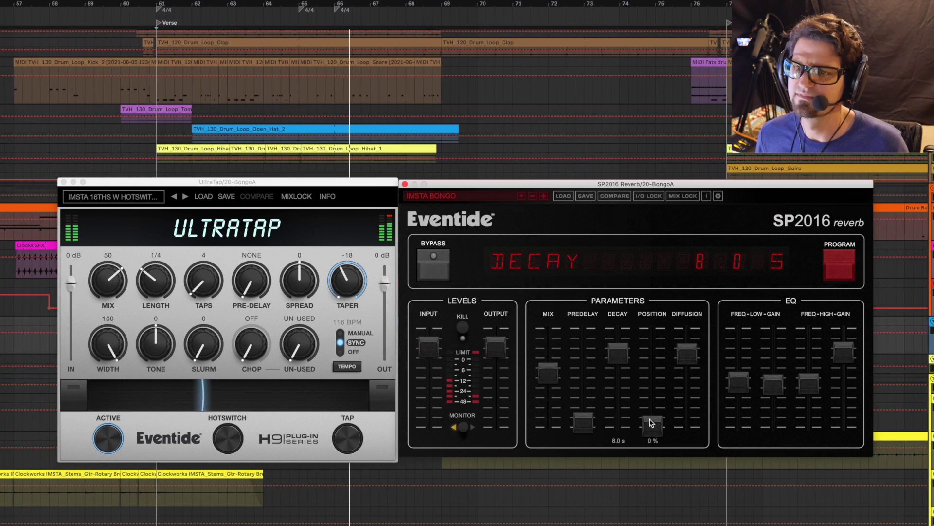
drag(652, 425, 657, 322)
drag(617, 353, 618, 373)
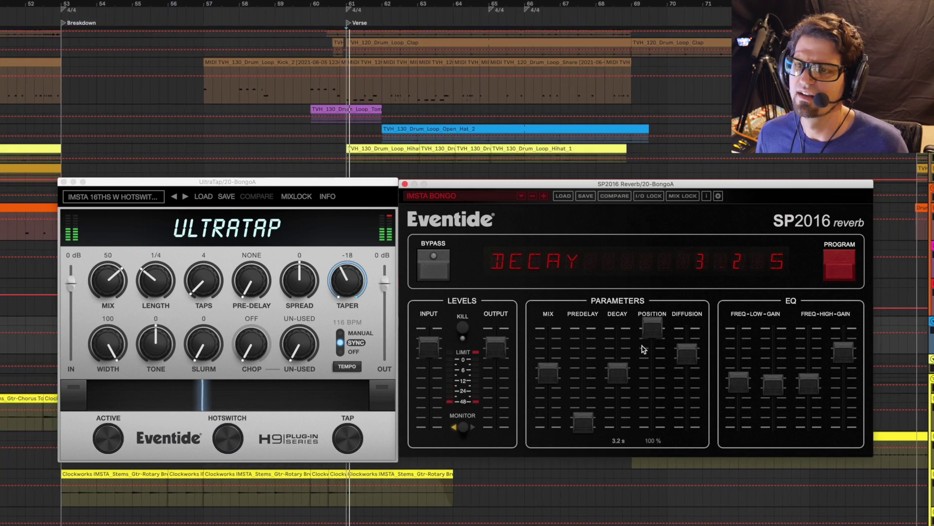
drag(653, 333, 654, 339)
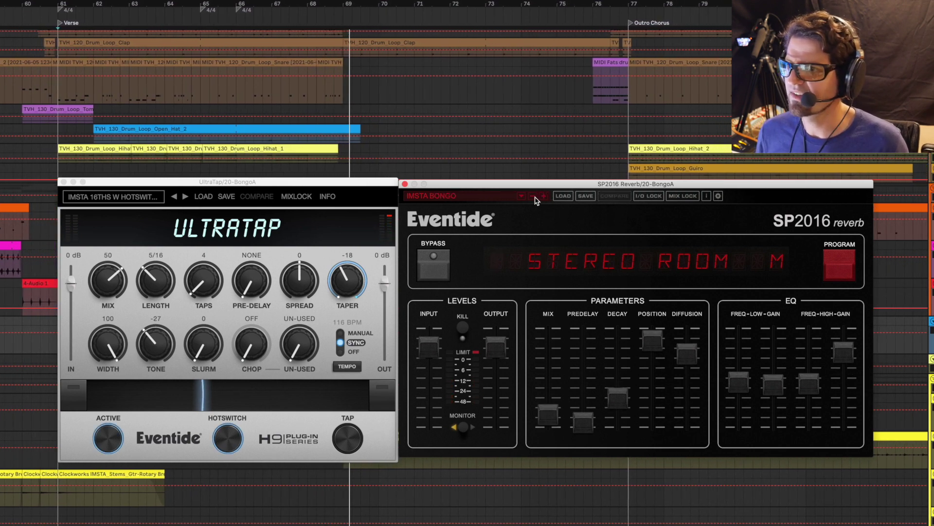
click(64, 181)
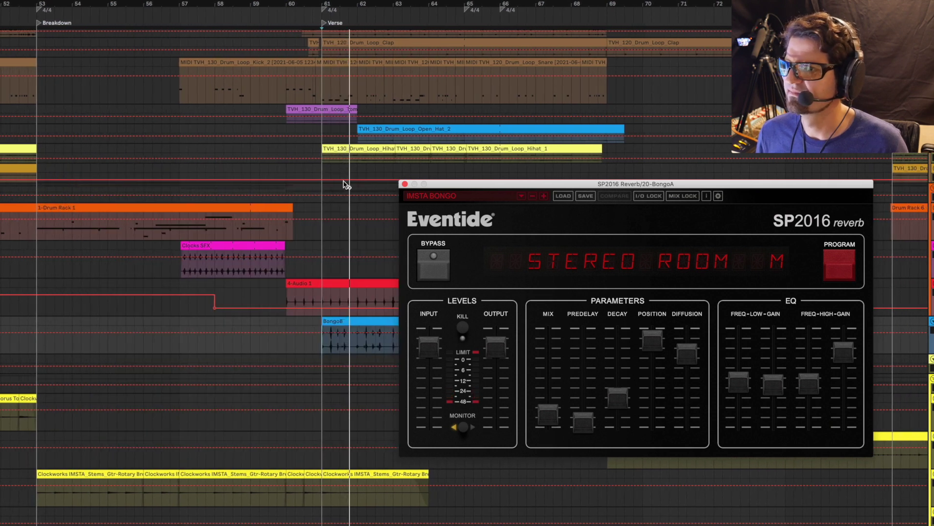
click(404, 184)
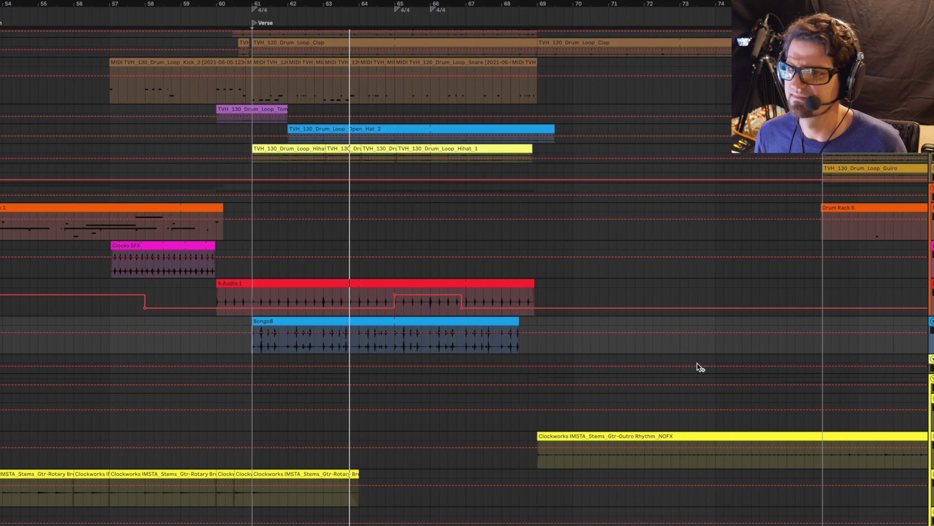
Select the vocal track above the drums and switch off its H949, EQ65 and SP2016 Reverb devices
scroll(698, 369, down, 2)
scroll(699, 368, down, 2)
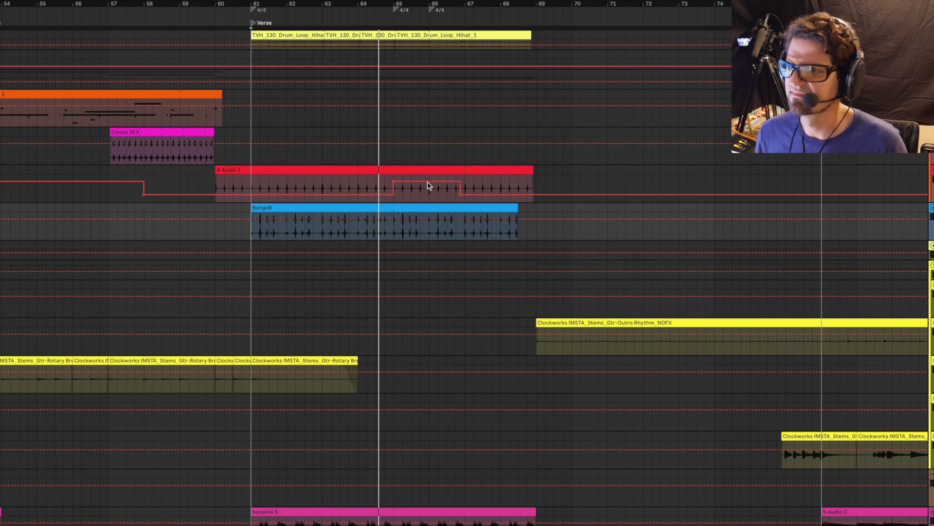
scroll(428, 185, up, 15)
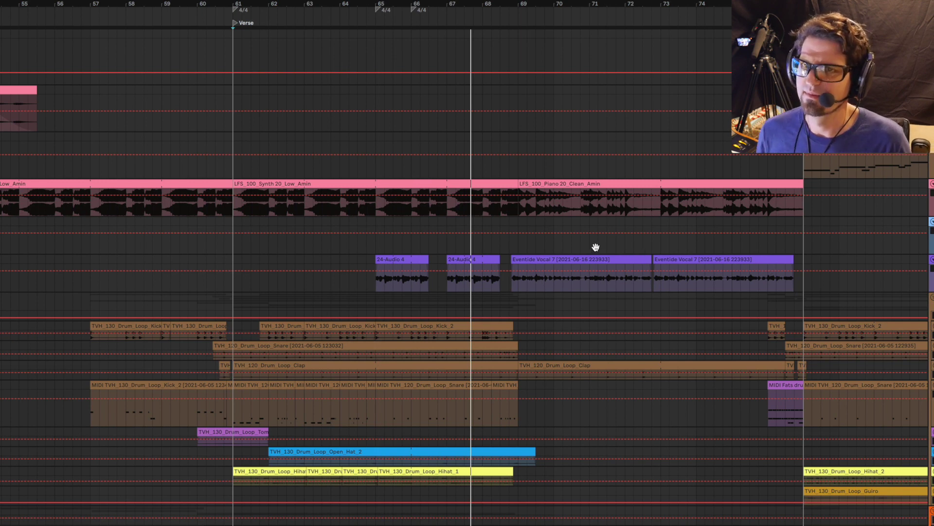
scroll(596, 246, down, 3)
scroll(598, 247, right, 3)
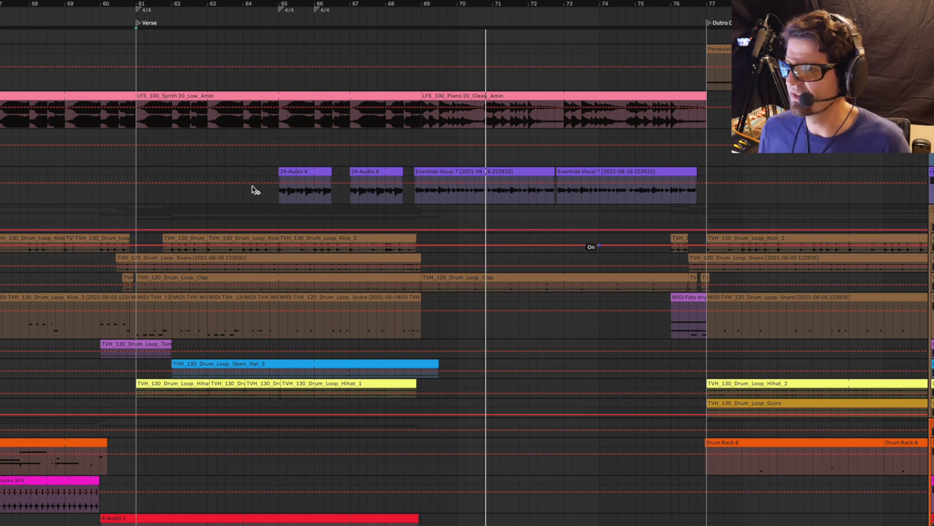
click(257, 200)
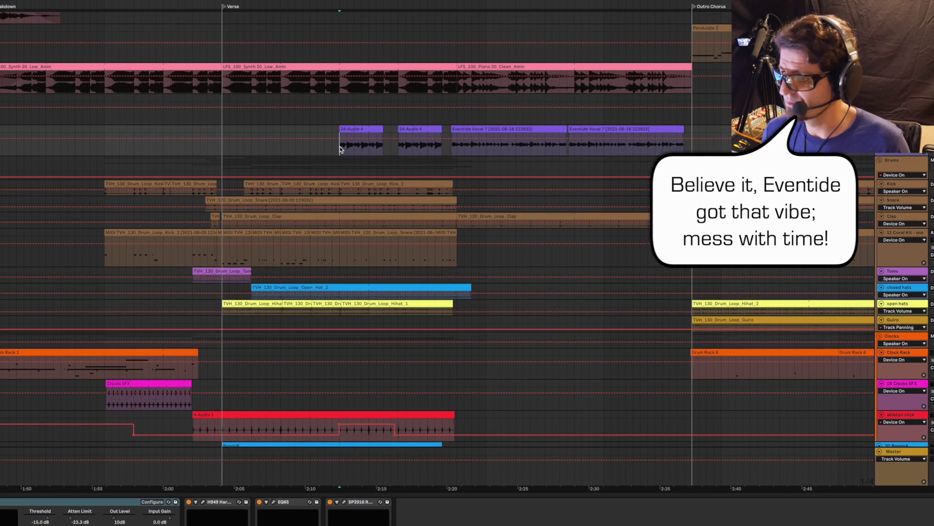
click(330, 501)
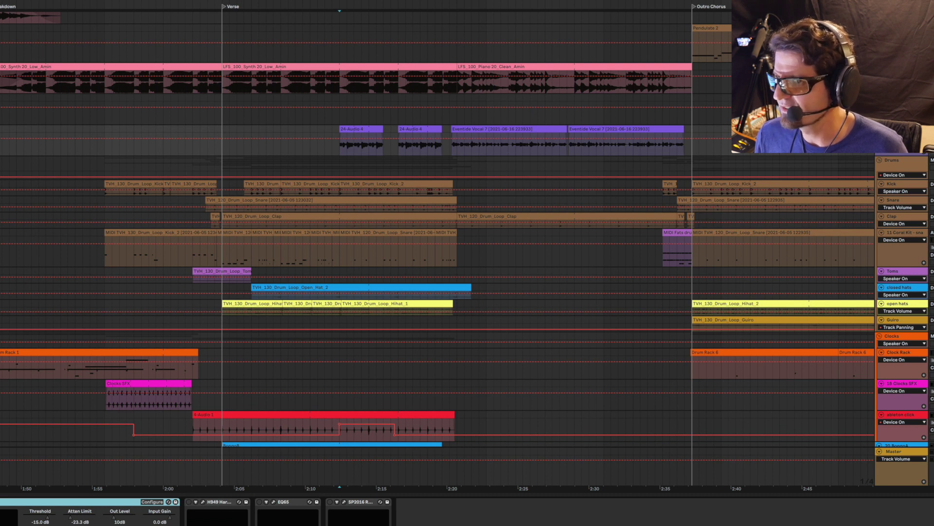
Show the vocal track's Omnipressor below its clips, play from just before the first Eventide Vocal 7 clip, and close the plug-in
click(0, 502)
drag(549, 263, 415, 165)
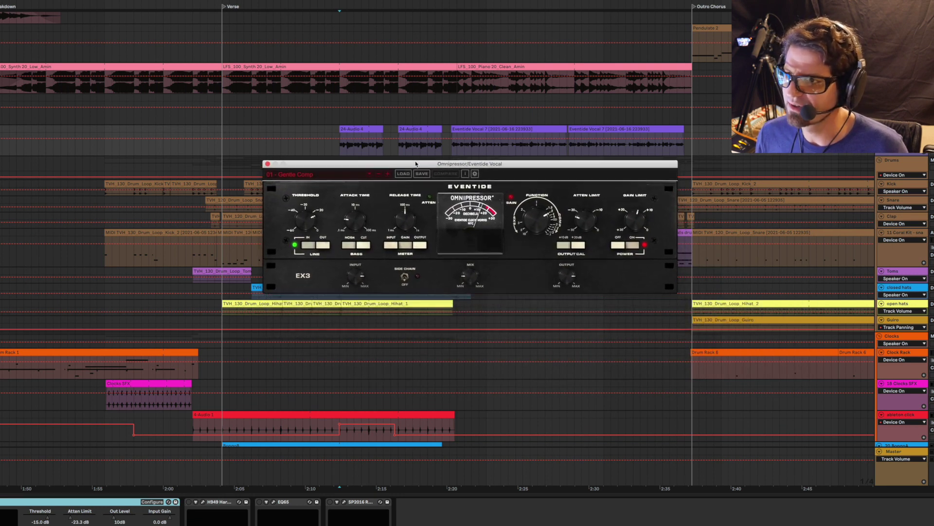
click(339, 149)
click(449, 148)
key(space)
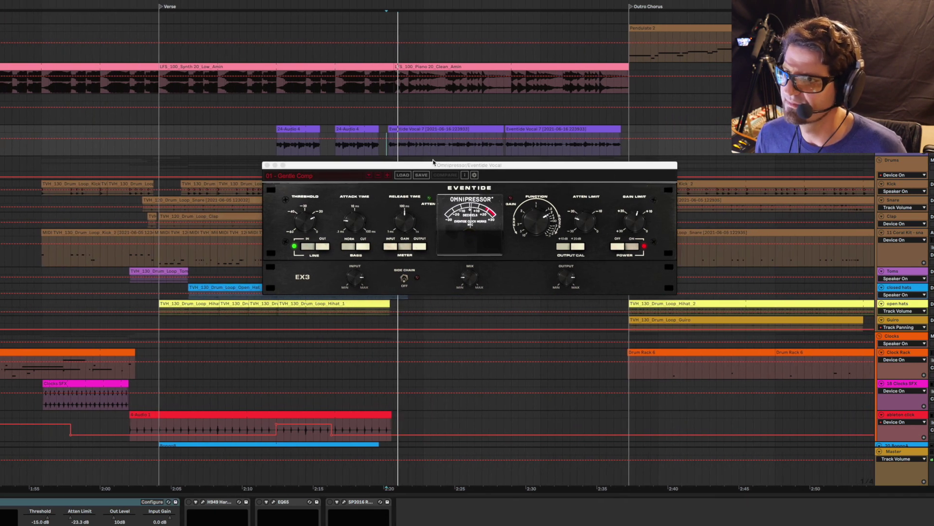
click(266, 166)
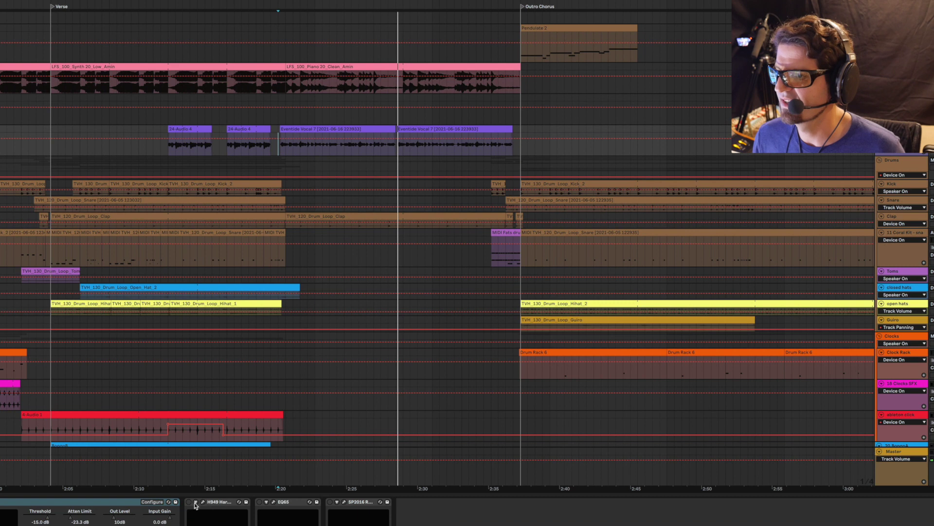
Switch on the vocal's H949 Harmonizer, place its window below the vocal clips and play the vocal through it
click(189, 502)
click(204, 502)
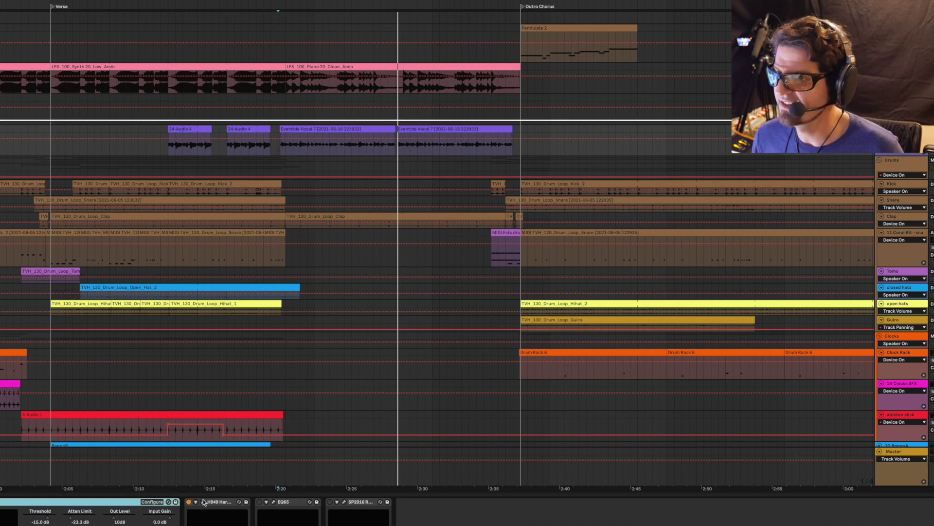
drag(435, 86, 444, 166)
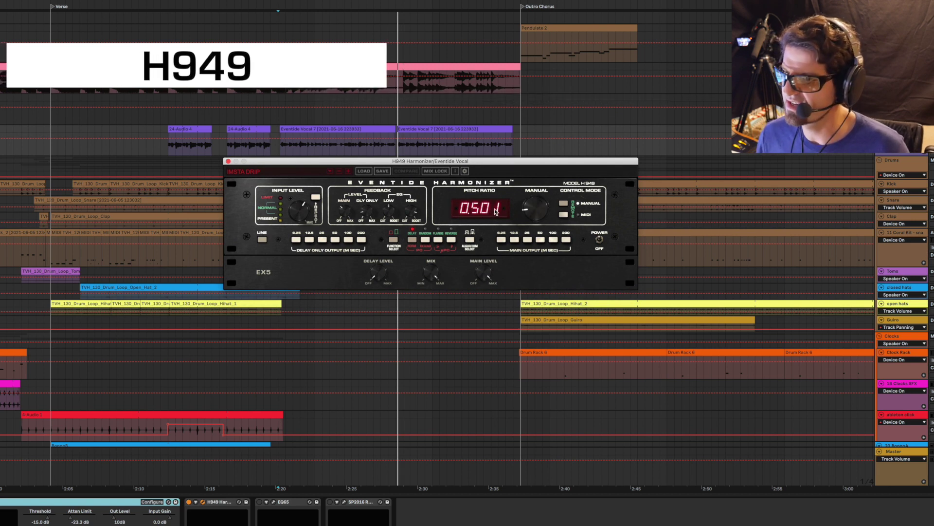
key(space)
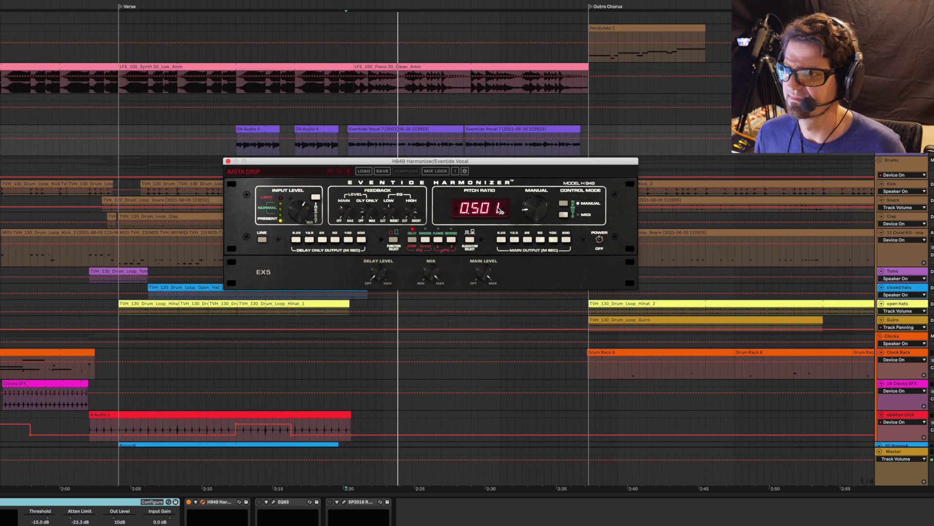
Show EQ65 directly beneath the H949 window and switch it on for the vocal
click(273, 502)
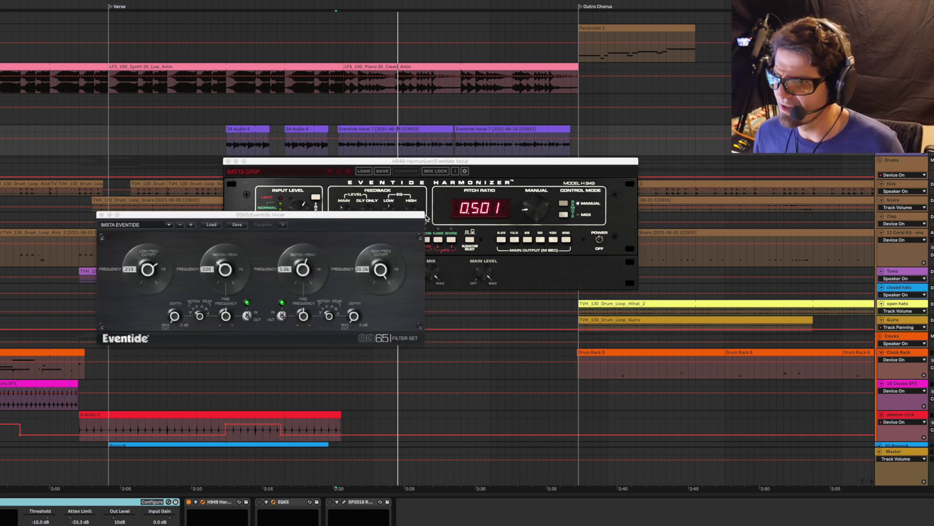
drag(374, 223, 558, 300)
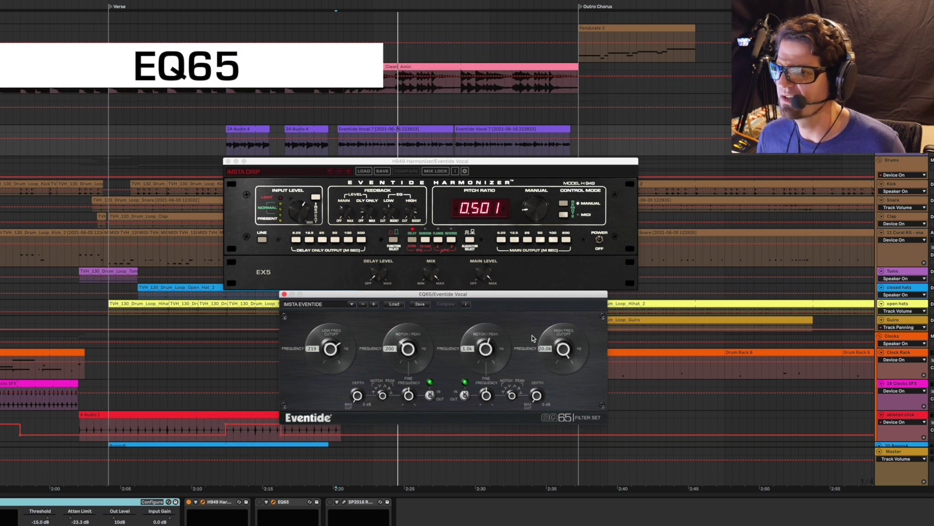
drag(471, 295, 457, 296)
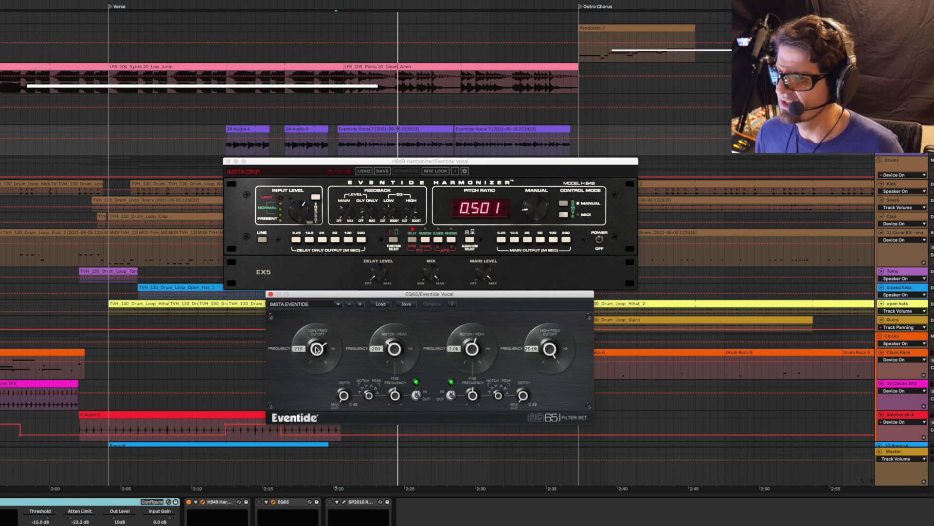
click(259, 502)
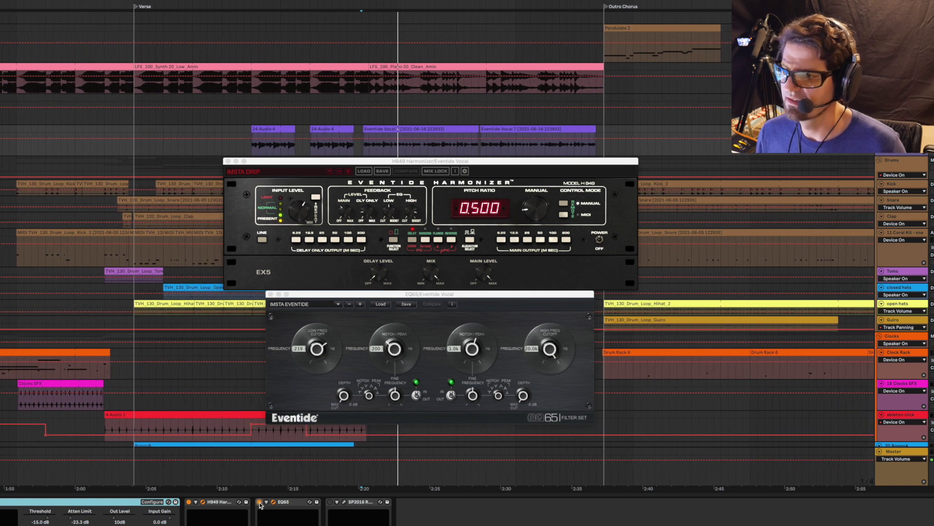
Stack the H949 and EQ65 windows higher, switch on the vocal's SP2016 Reverb and place its window beneath them
drag(471, 161, 501, 51)
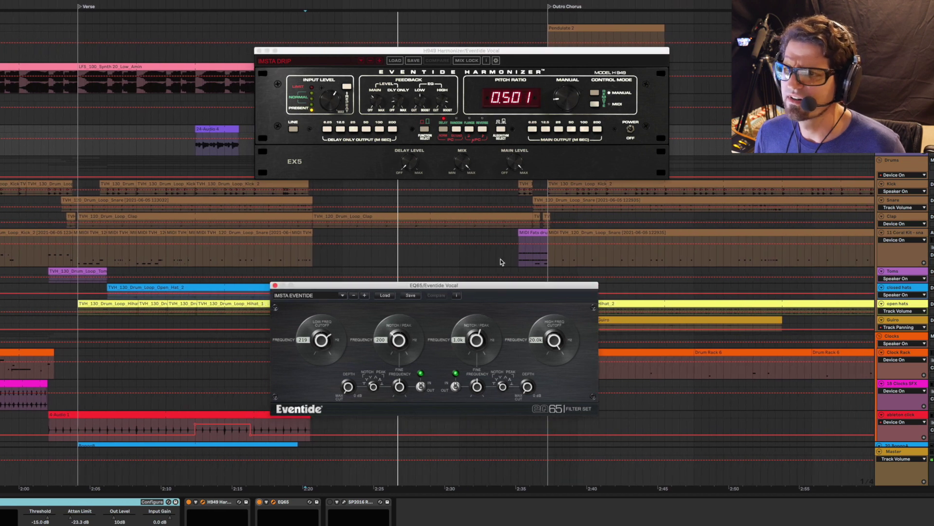
drag(479, 296, 528, 186)
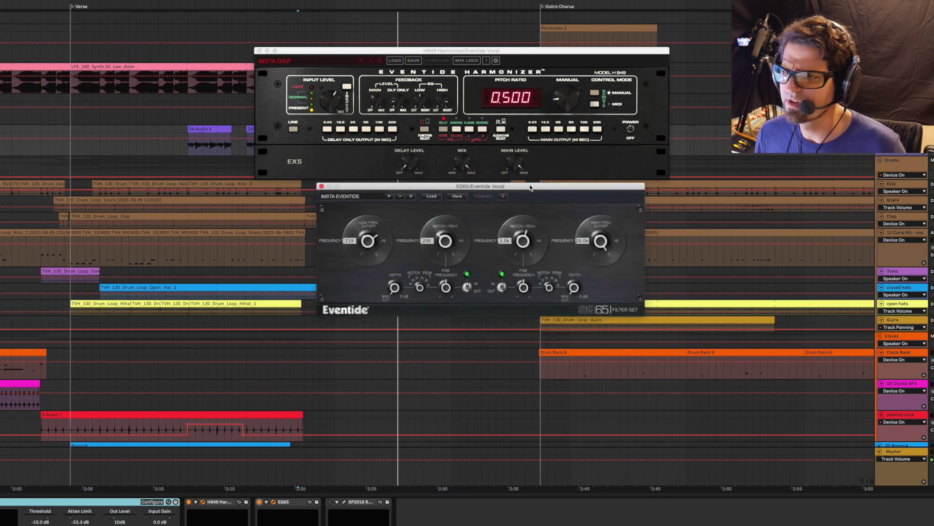
click(330, 501)
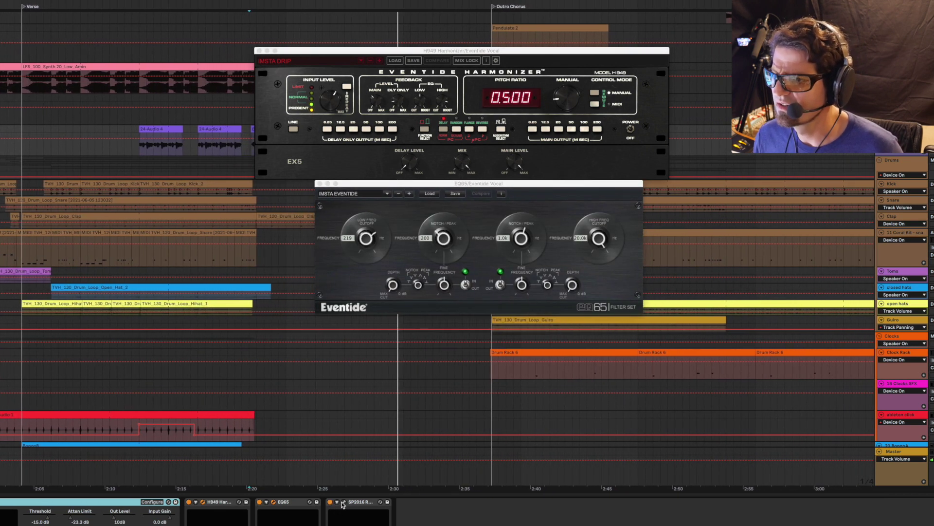
click(344, 502)
drag(572, 218, 424, 320)
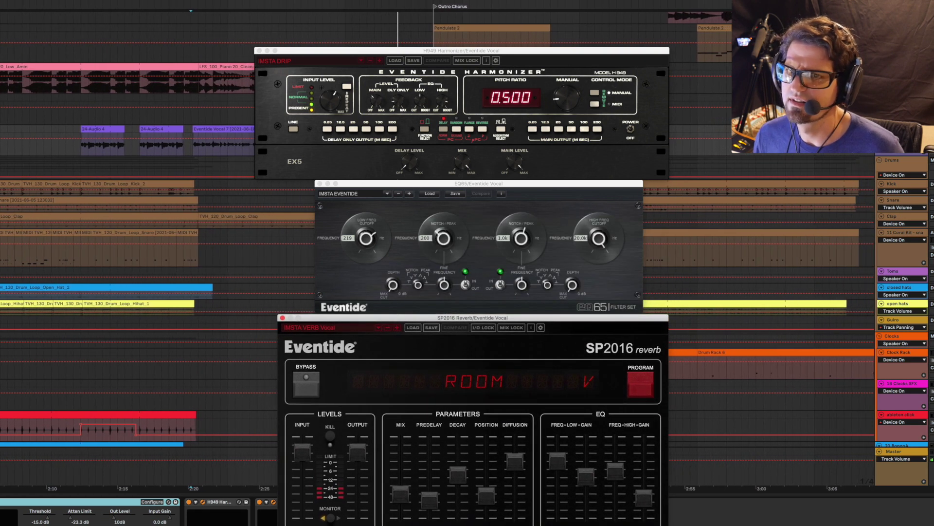
Play the vocal from the first Eventide Vocal 7 clip, and close the SP2016 Reverb, EQ65 and H949 windows
click(182, 144)
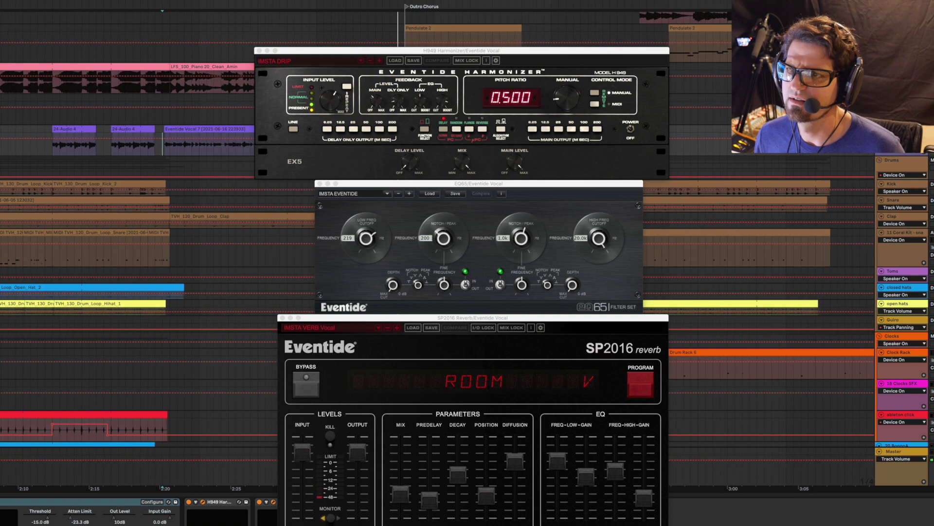
key(space)
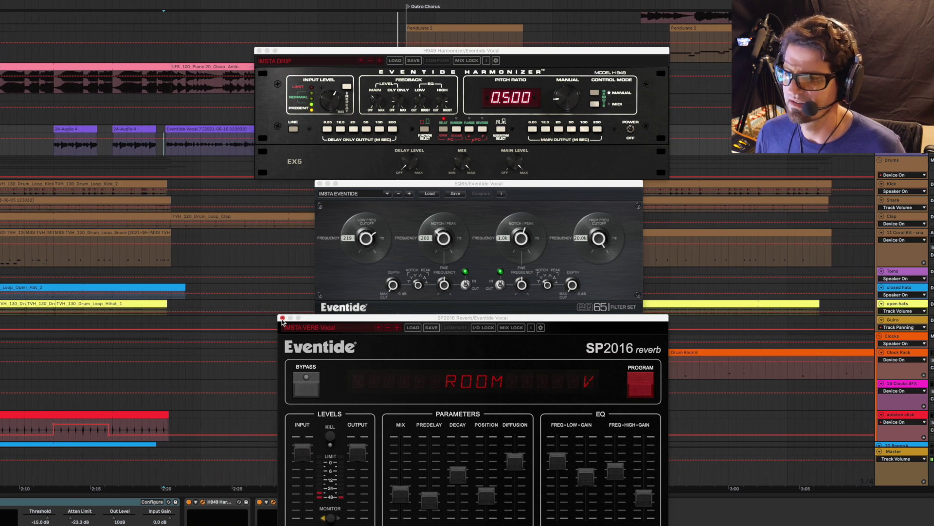
click(282, 318)
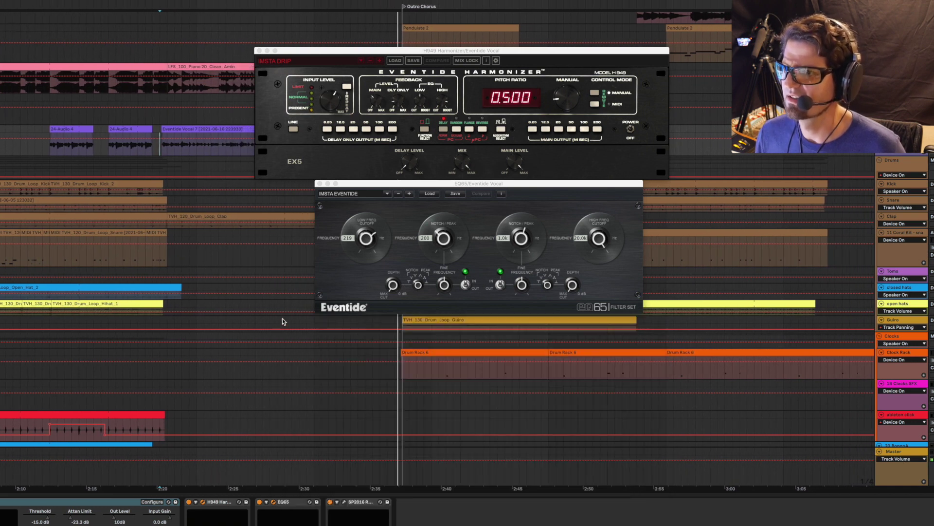
click(320, 184)
click(259, 51)
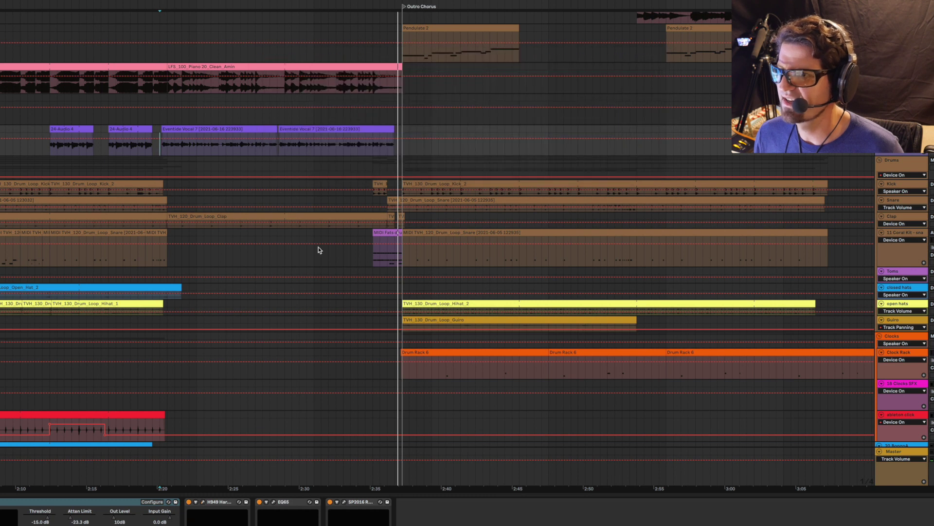
Set the playback start at the beginning of the Gtr-Outro Rhythm clip among the guitar tracks and play from there
scroll(318, 248, down, 10)
scroll(318, 250, down, 1)
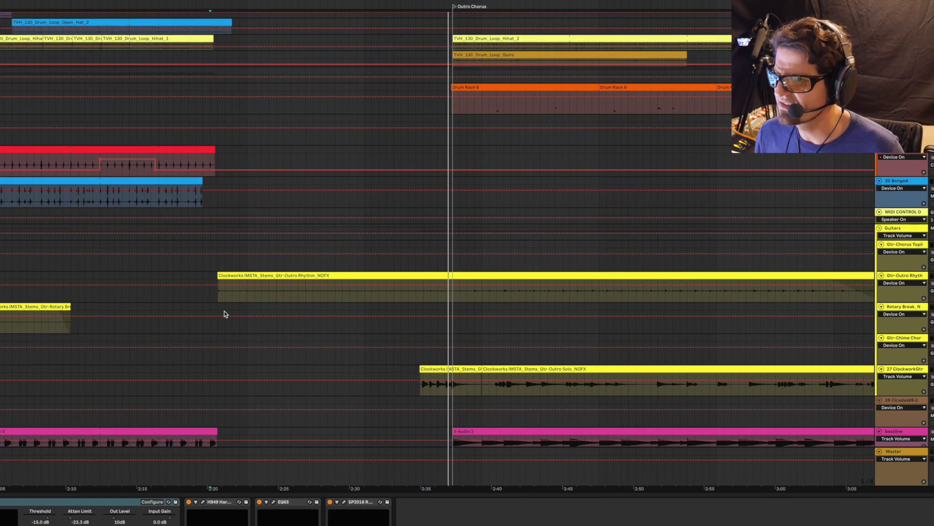
click(215, 297)
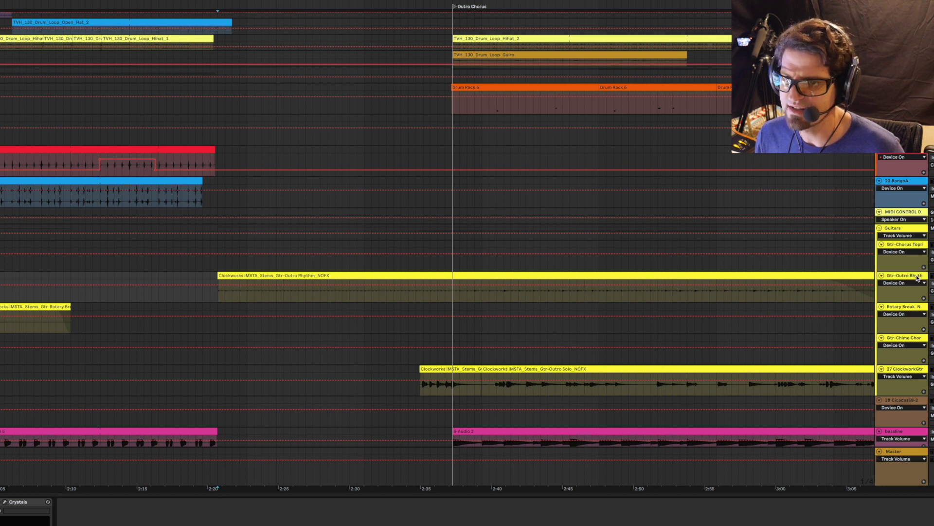
scroll(323, 408, left, 5)
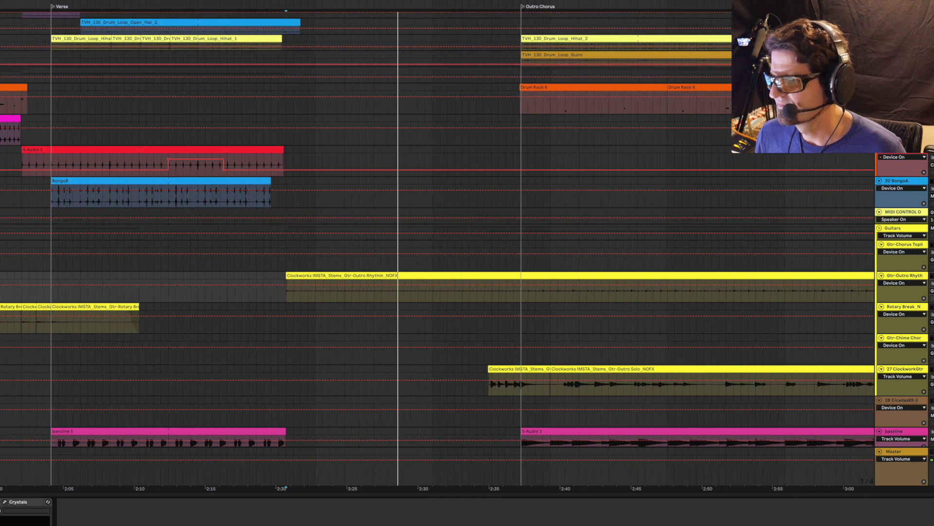
Show the outro rhythm guitar's CrushStation and Crystals plug-ins and place their windows side by side
click(0, 502)
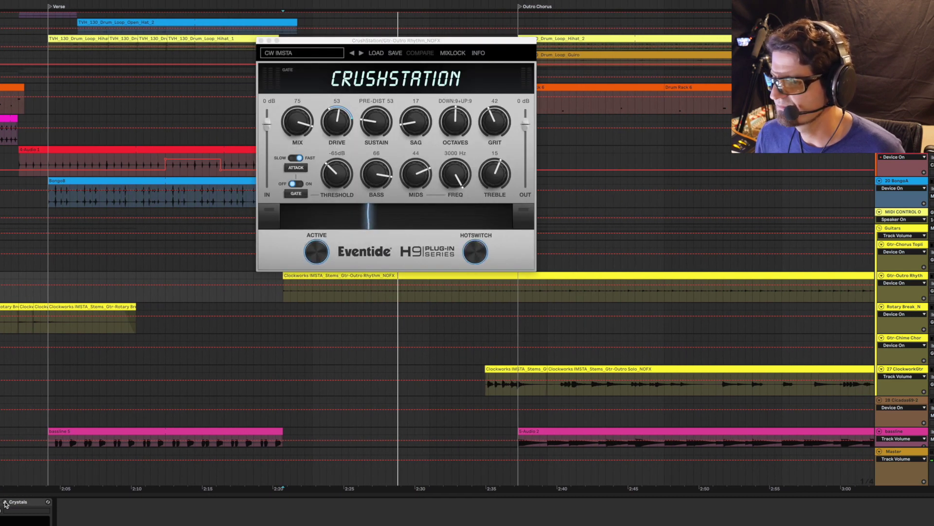
click(6, 502)
drag(426, 45, 349, 104)
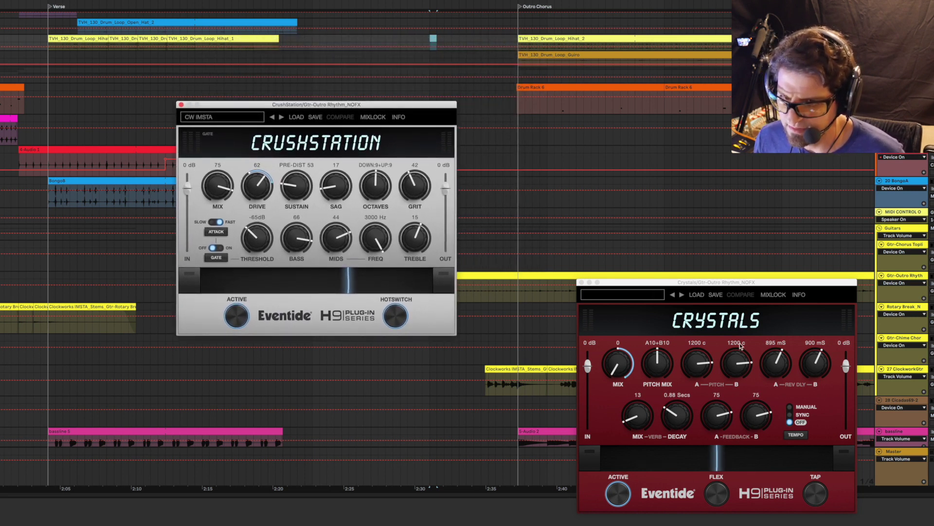
drag(738, 289, 617, 110)
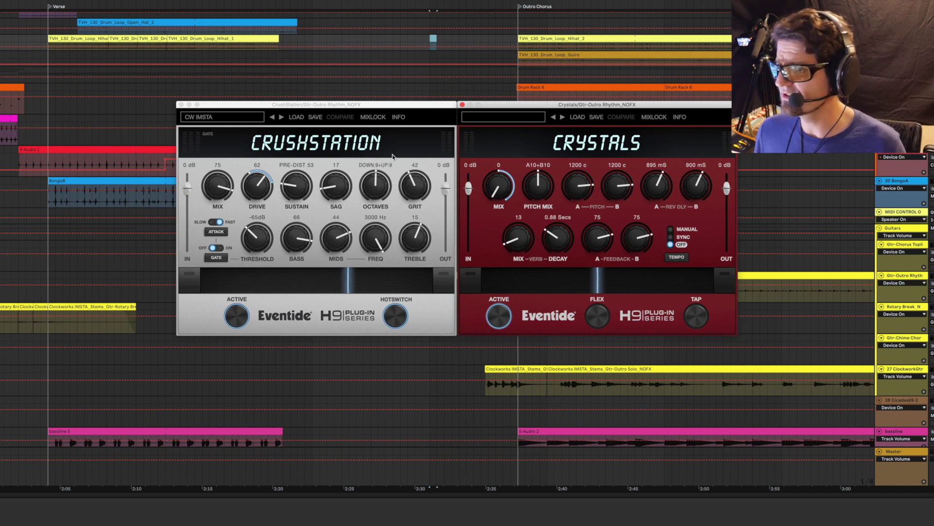
Play the outro rhythm guitar while sweeping CrushStation's ribbon and toggling its Hotswitch, leaving the Hotswitch on and the drive at 61
key(space)
drag(338, 273, 380, 284)
drag(358, 370, 263, 380)
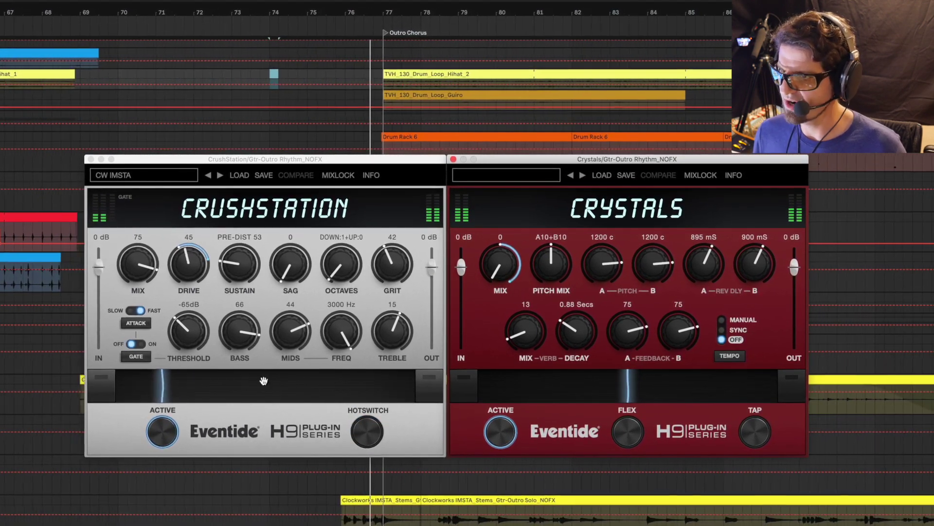
click(366, 431)
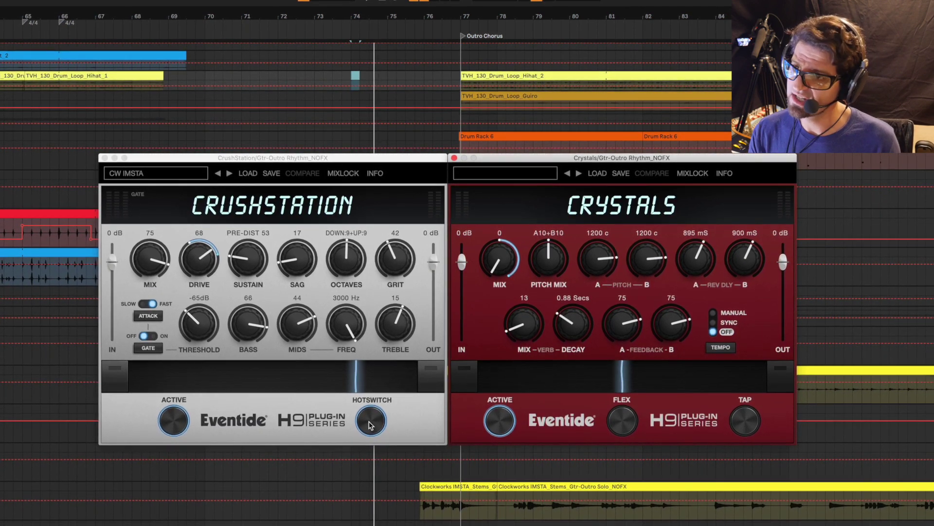
click(371, 421)
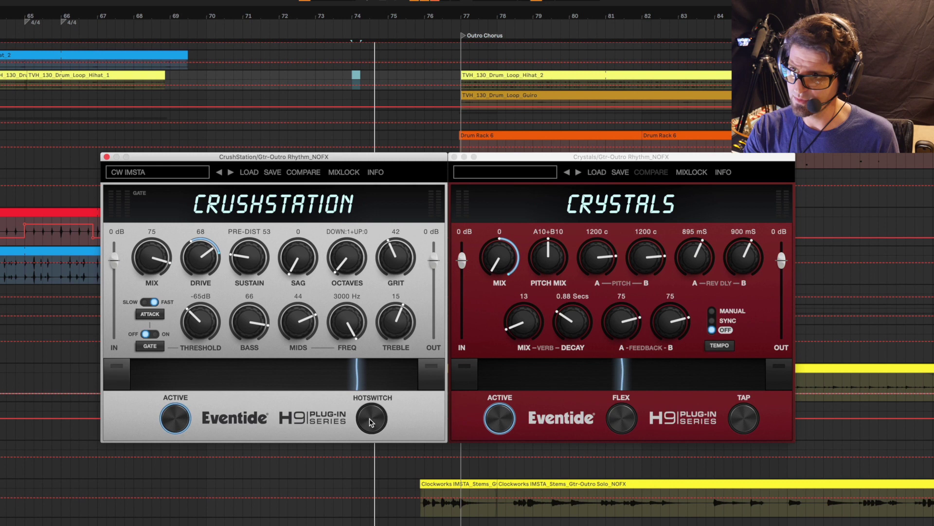
click(370, 419)
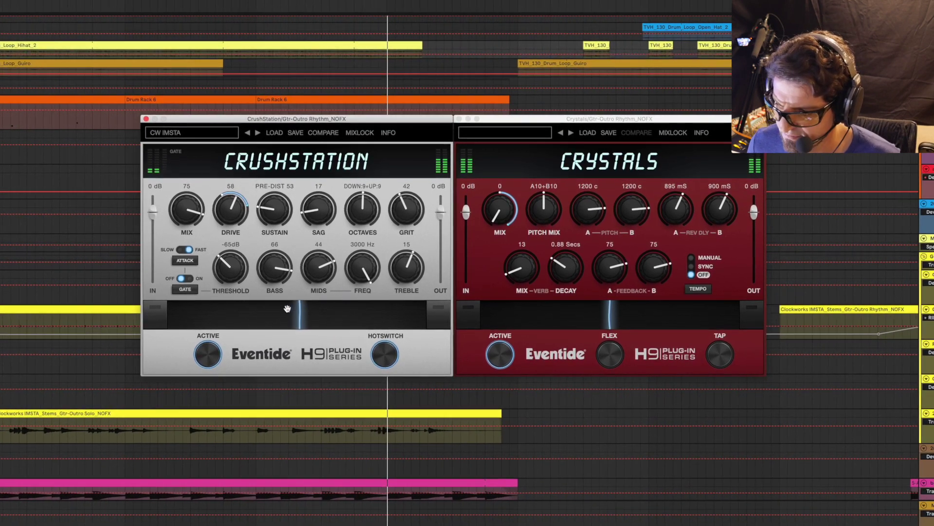
drag(291, 306, 326, 297)
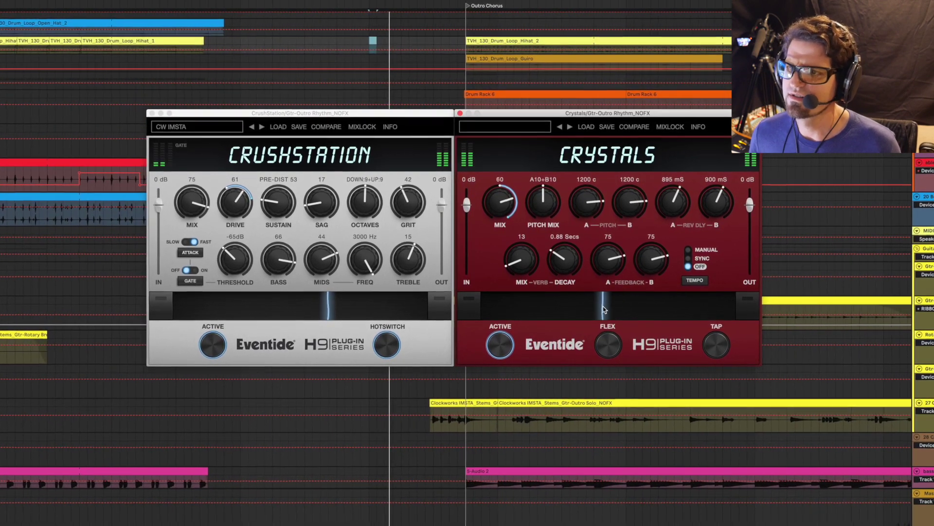
Sweep the Crystals ribbon down and back up on the rhythm guitar, and load the IMSTA CRYSTALS preset
drag(599, 303, 516, 301)
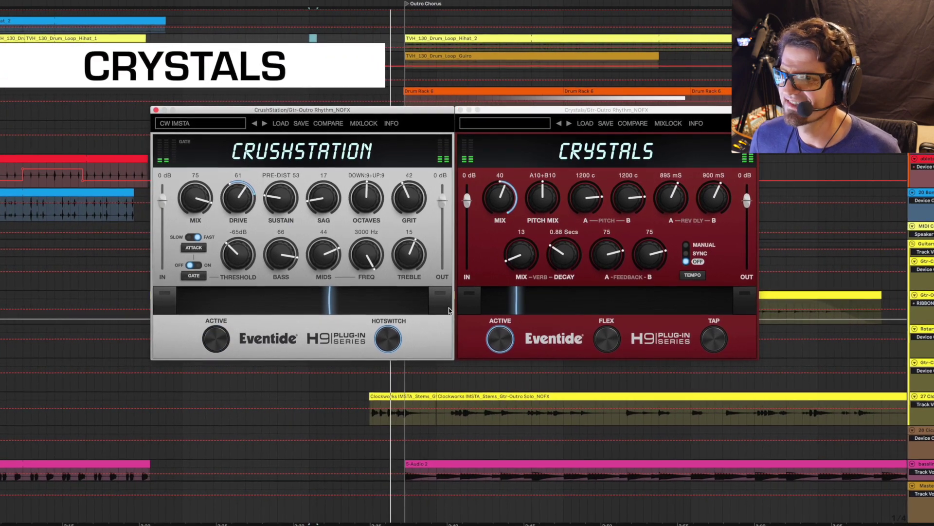
drag(517, 299, 589, 296)
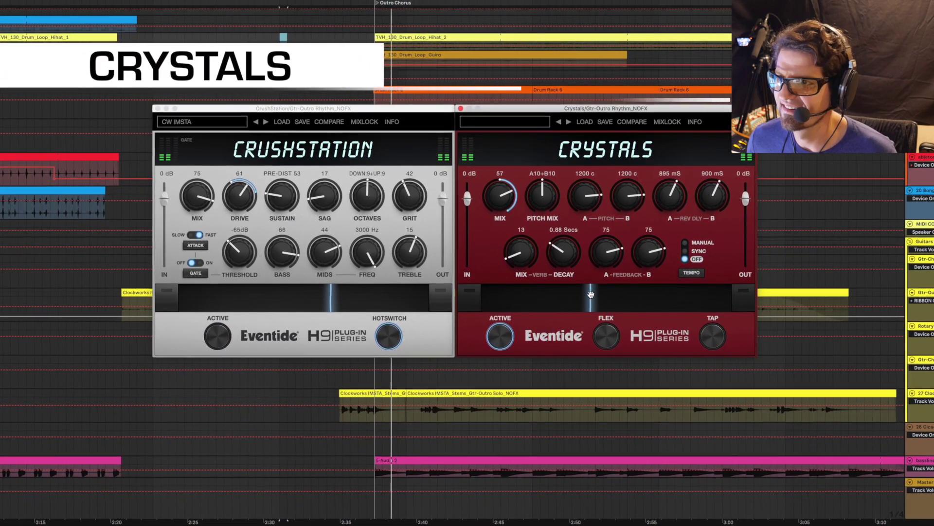
click(569, 122)
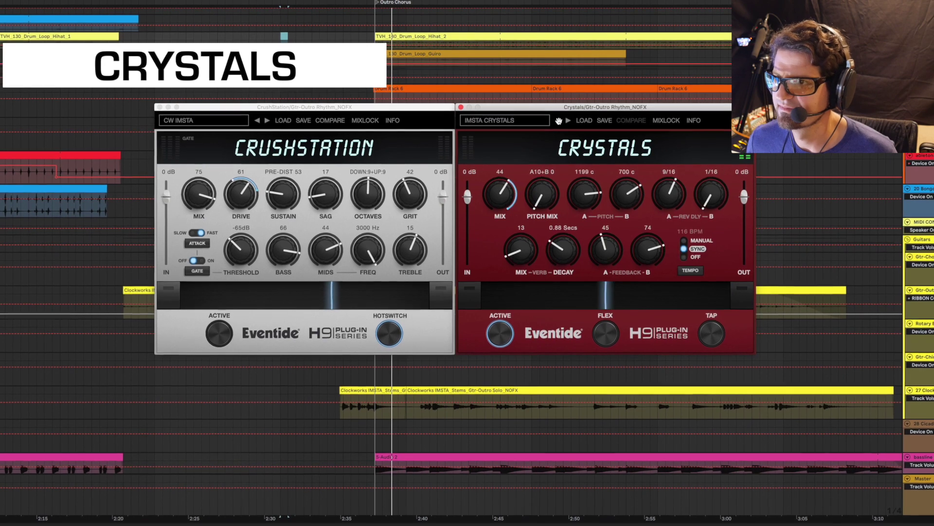
click(568, 121)
Try different Crystals ribbon positions and pitch mixes from A10+B10 to A0+B10 on the rhythm guitar, and step back a preset
drag(603, 300, 660, 292)
drag(542, 191, 552, 119)
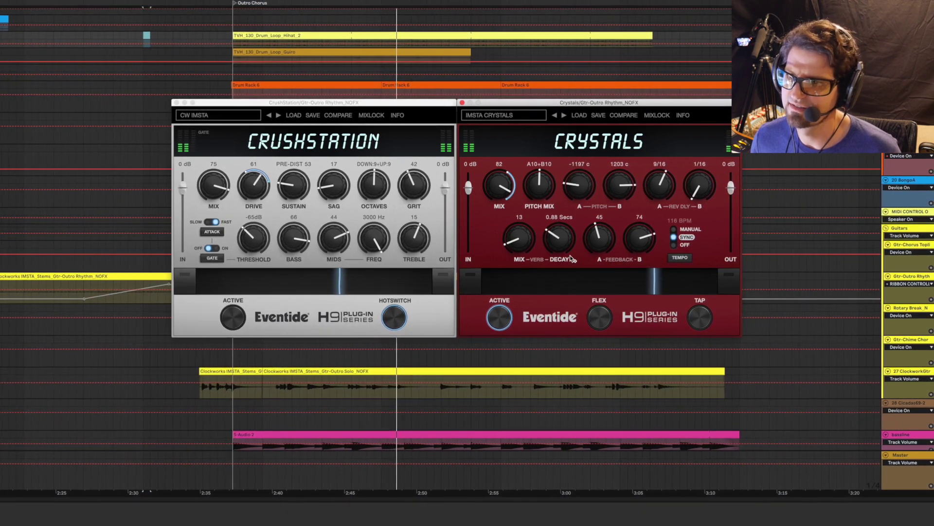
drag(650, 281, 594, 285)
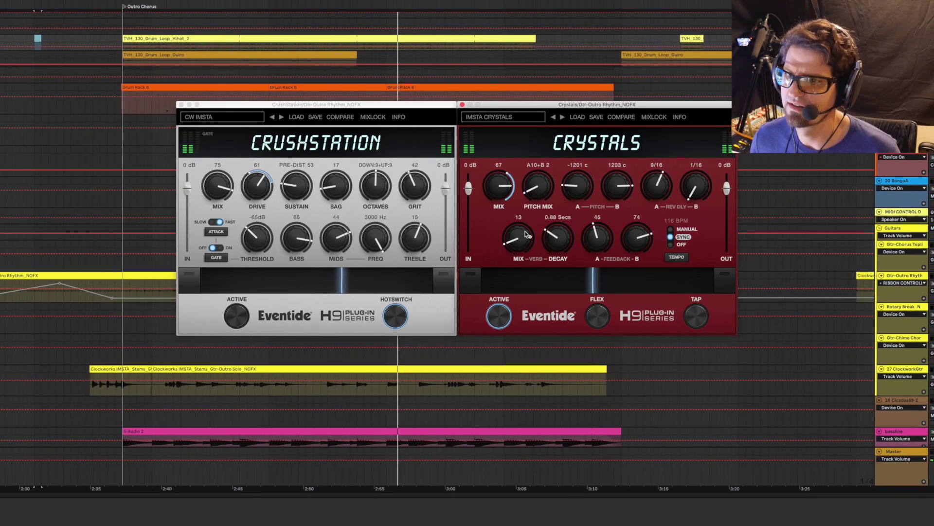
mouse_move(541, 191)
mouse_down()
mouse_move(566, 117)
mouse_move(534, 204)
mouse_move(530, 188)
mouse_up()
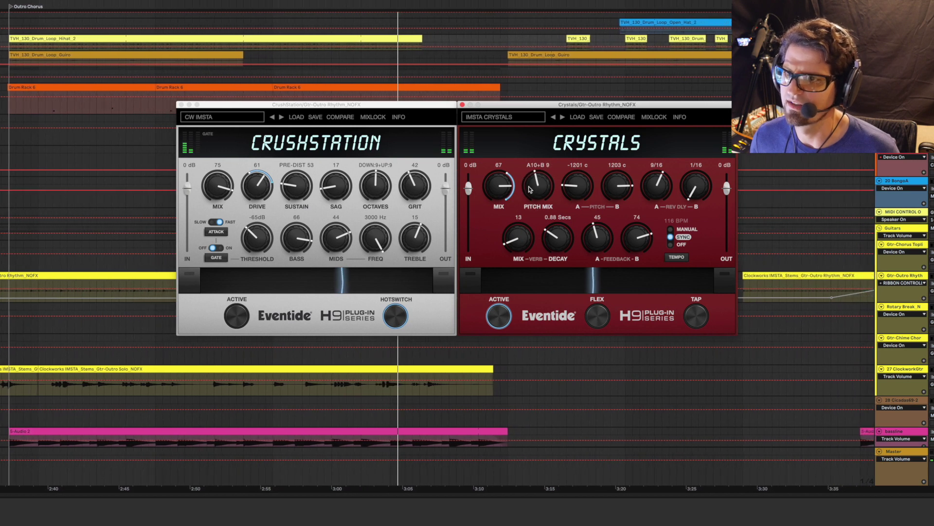
drag(507, 190, 535, 183)
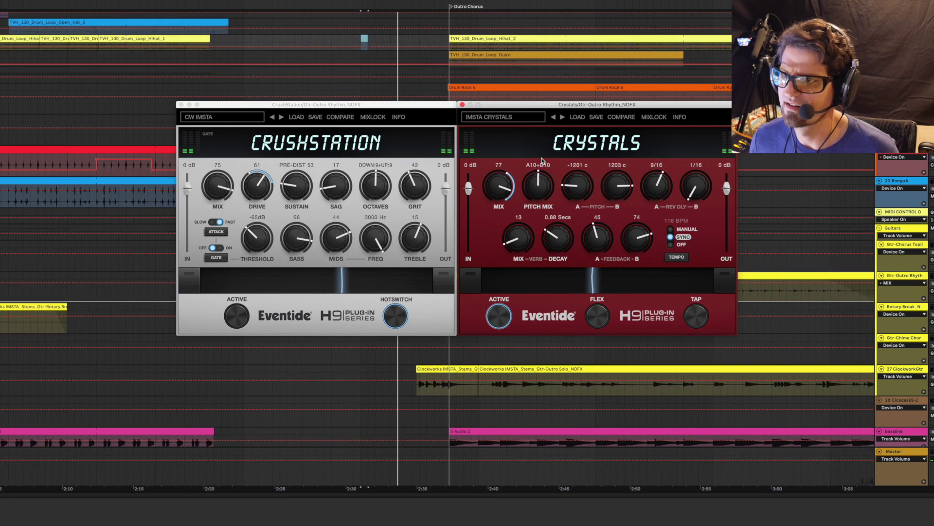
drag(539, 167, 541, 191)
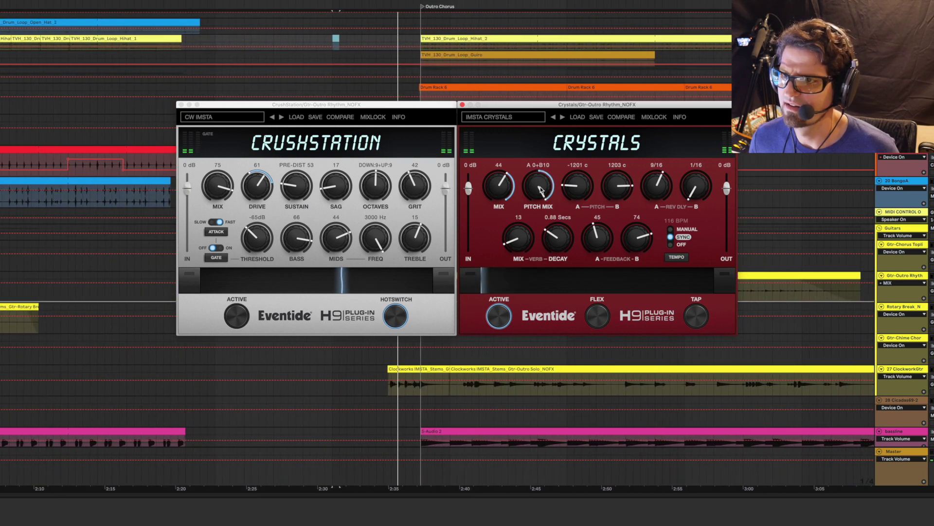
click(555, 117)
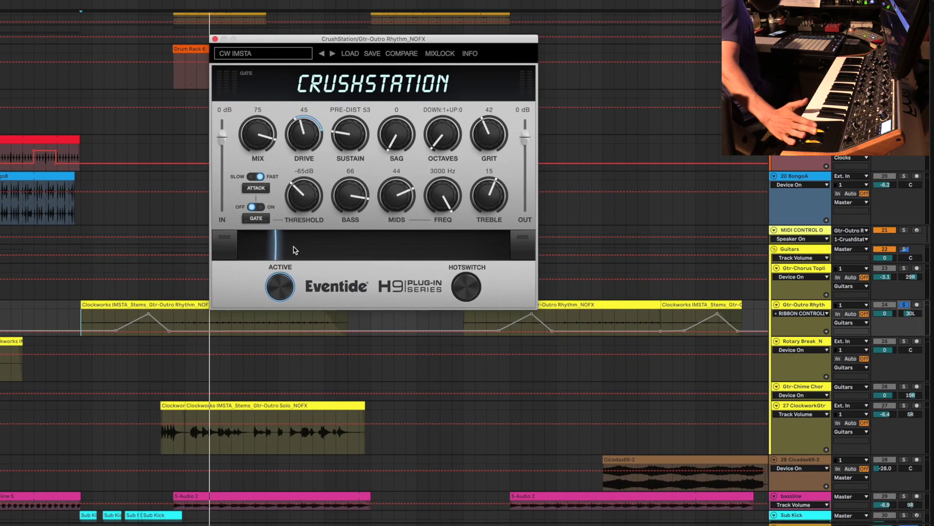
Route the MIDI CONTROL track's output to Gtr-Outro Rhythm NOFX with 1-CrushStation as its destination
click(806, 235)
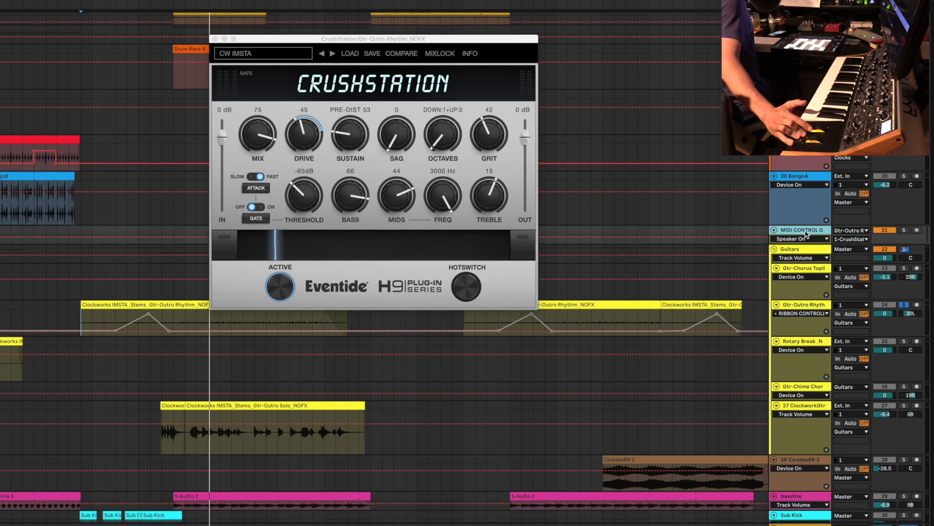
click(850, 232)
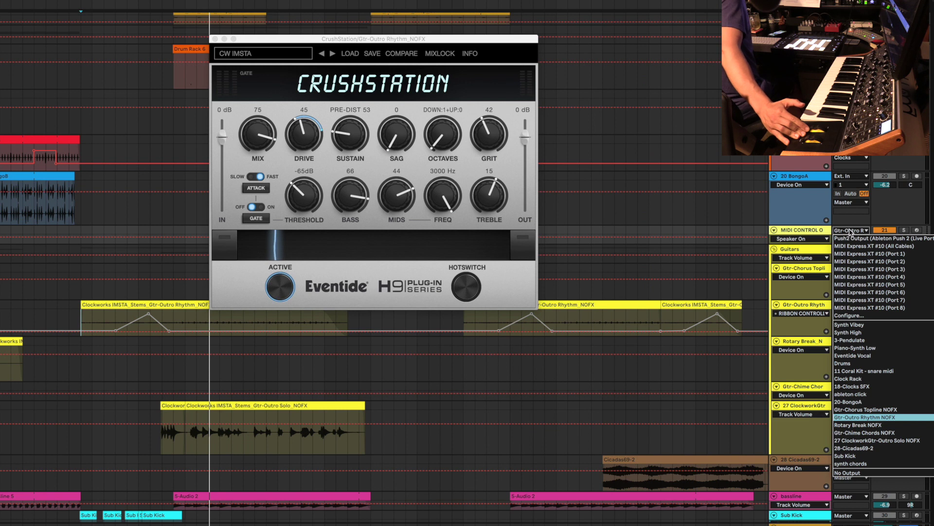
click(870, 417)
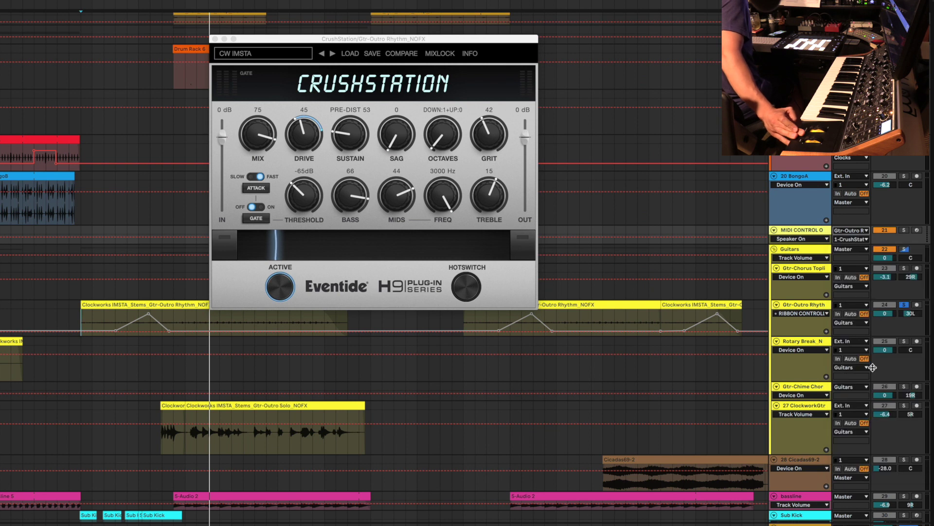
click(859, 239)
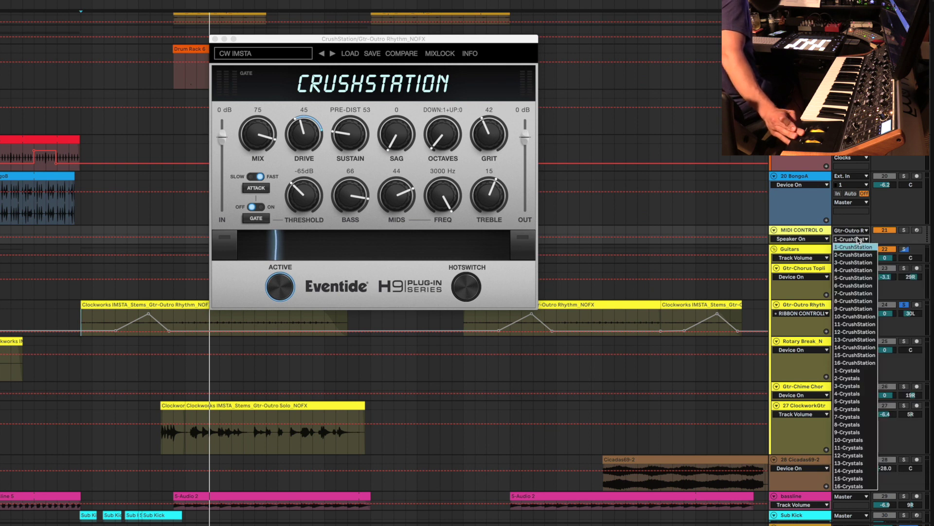
click(857, 247)
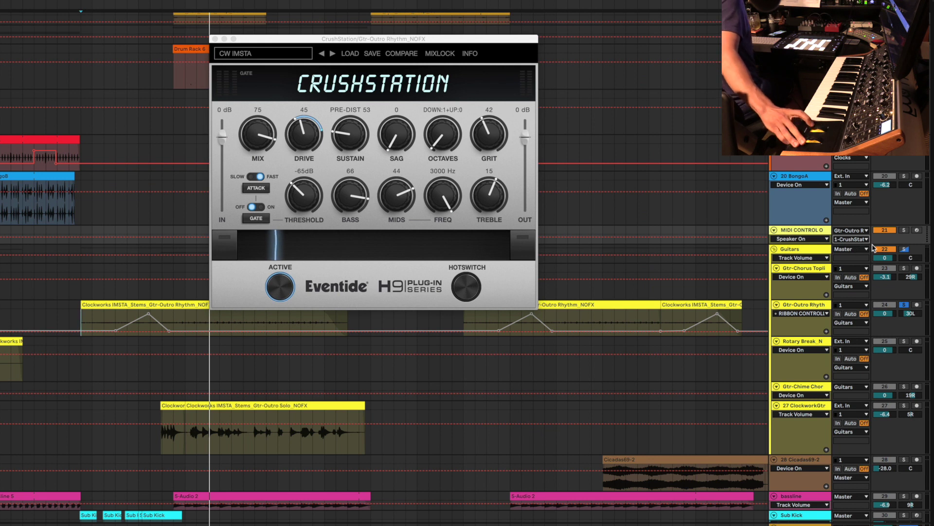
Arm the MIDI CONTROL track for recording and play from the start of the first outro rhythm guitar clip
click(917, 230)
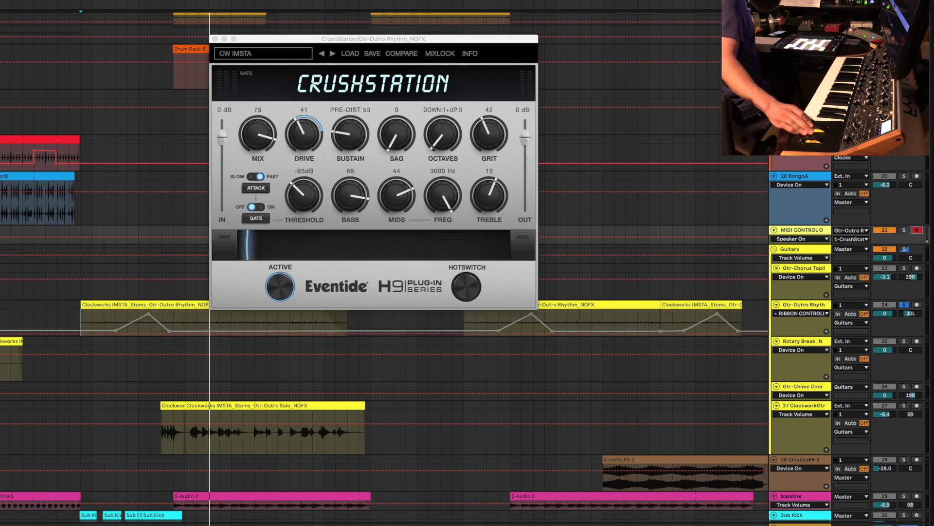
click(81, 287)
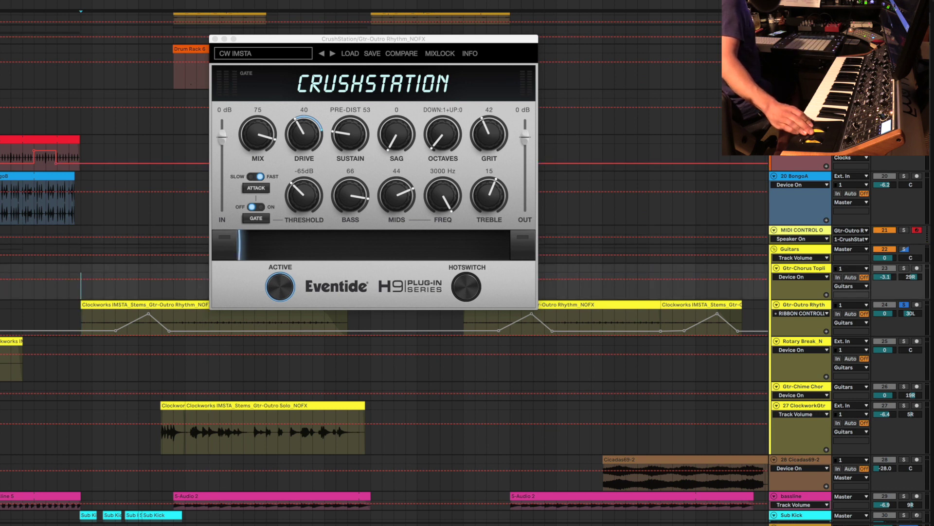
key(space)
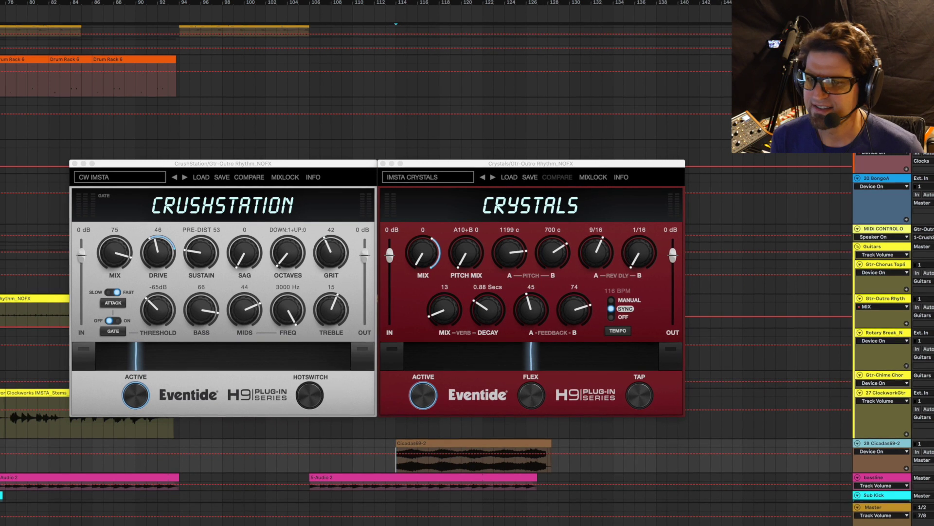
Select the 28 Cicadas69-2 track to show its H3000 Band Delays and Crystals, and set playback at its clip's start
click(874, 443)
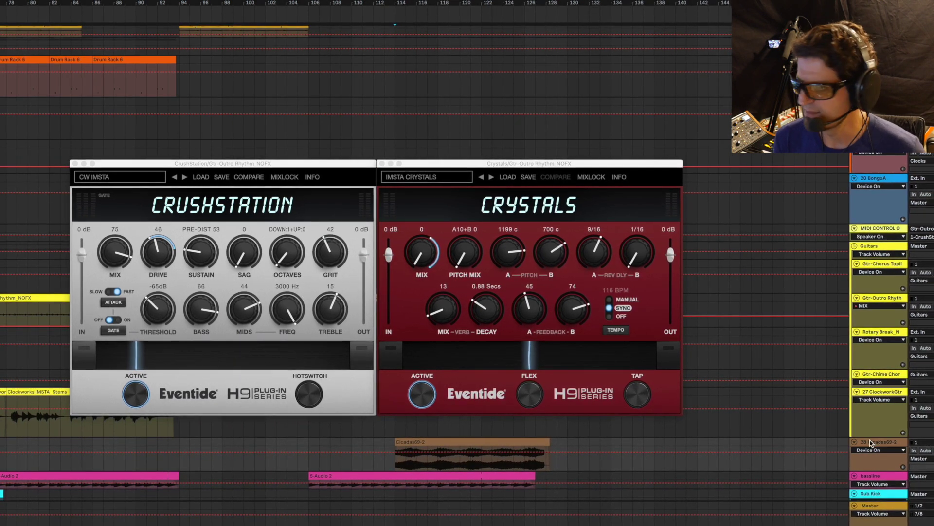
click(872, 444)
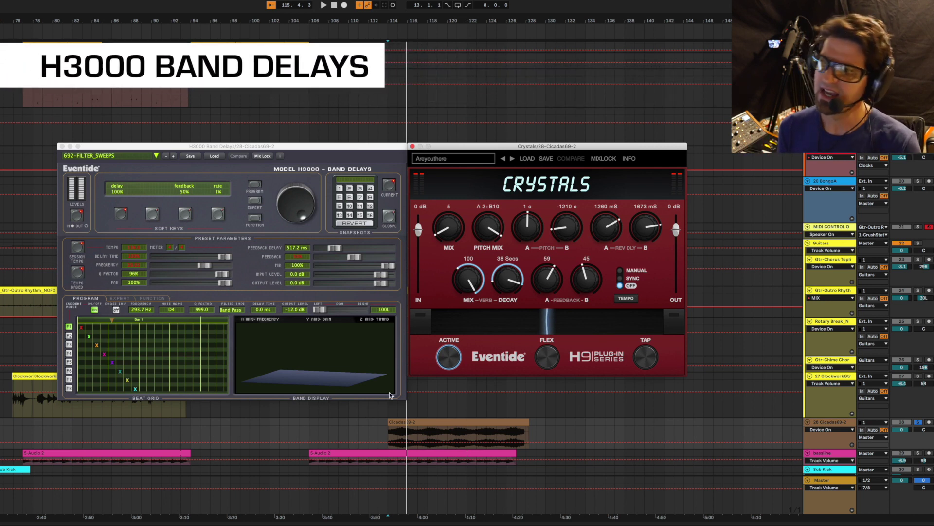
click(388, 433)
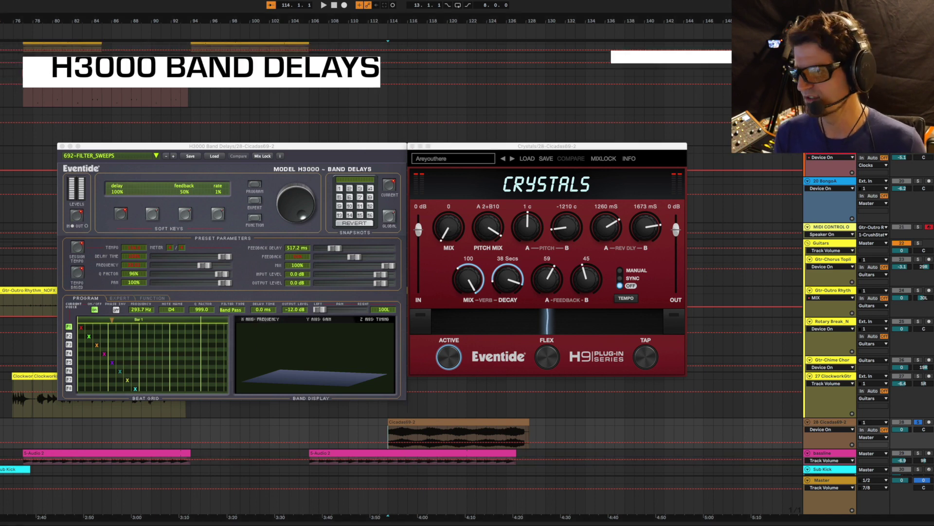
Play the Cicadas69-2 clip while lowering its track volume to -15.7 dB, and close its H3000 Band Delays and Crystals windows
key(space)
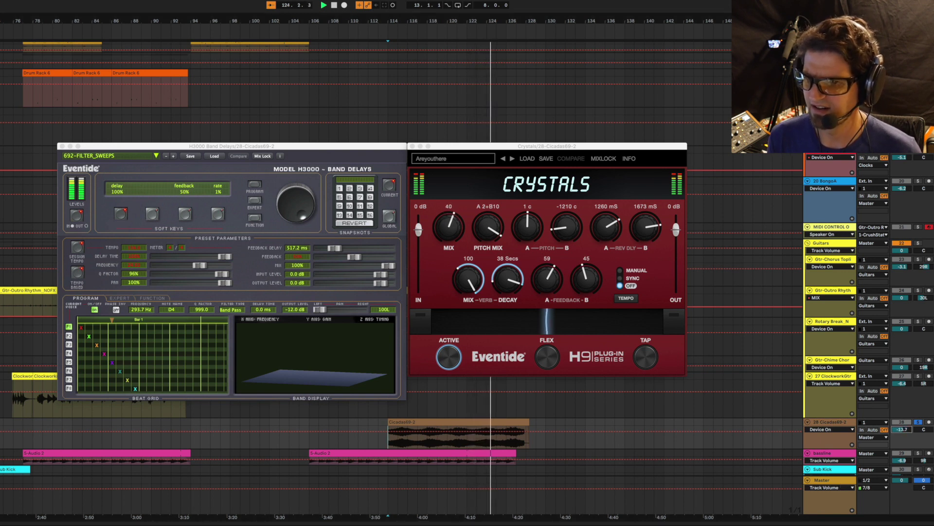
drag(899, 430, 898, 434)
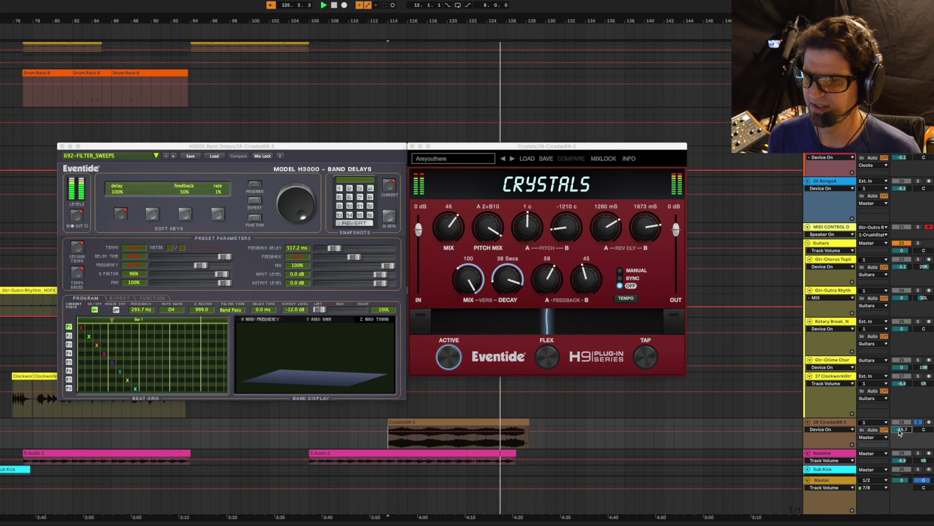
key(space)
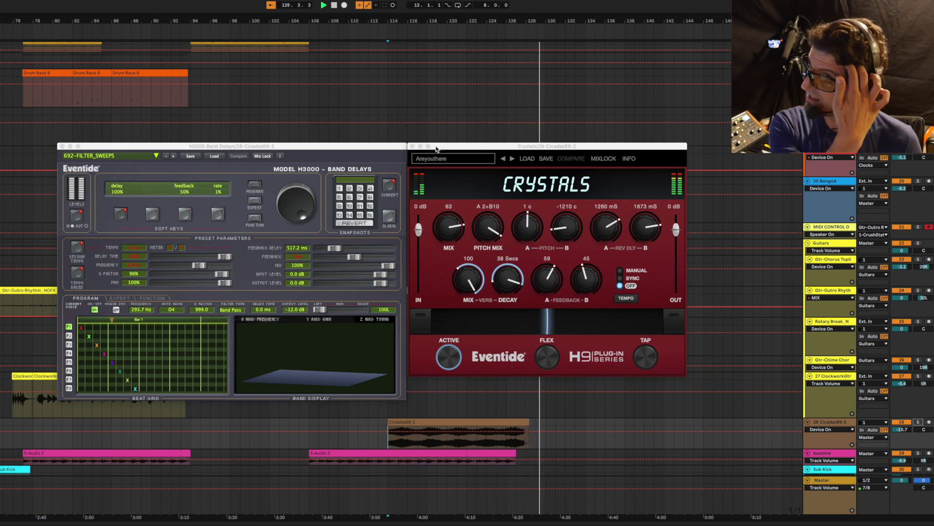
click(412, 146)
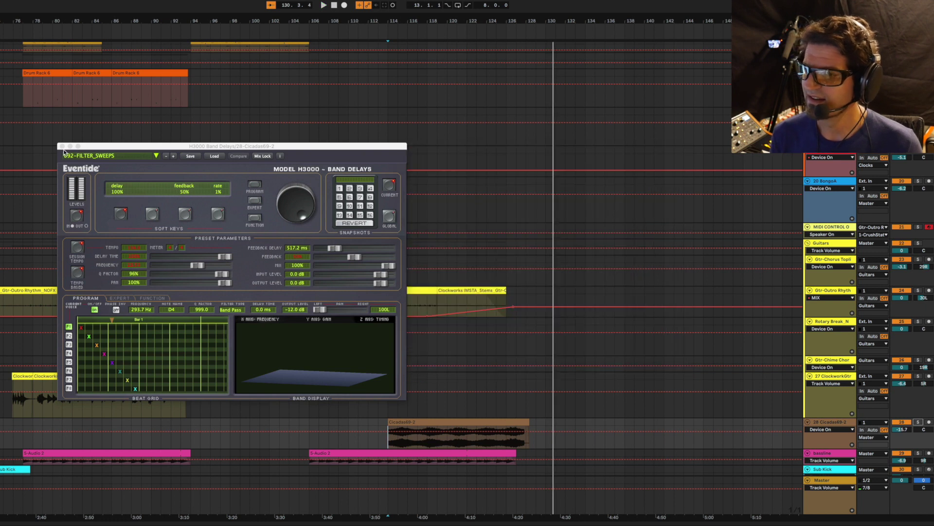
click(62, 146)
Solo the Synth Stabs track with playback set at bar 33, its first BFB_Vocals clip's start, and show its Quadravox plug-in
scroll(157, 207, left, 10)
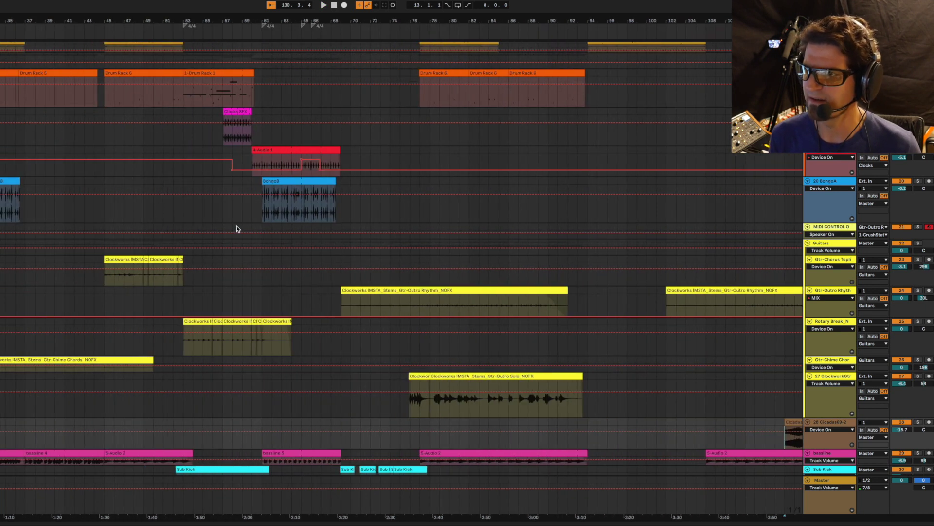
scroll(249, 226, up, 10)
scroll(249, 226, left, 5)
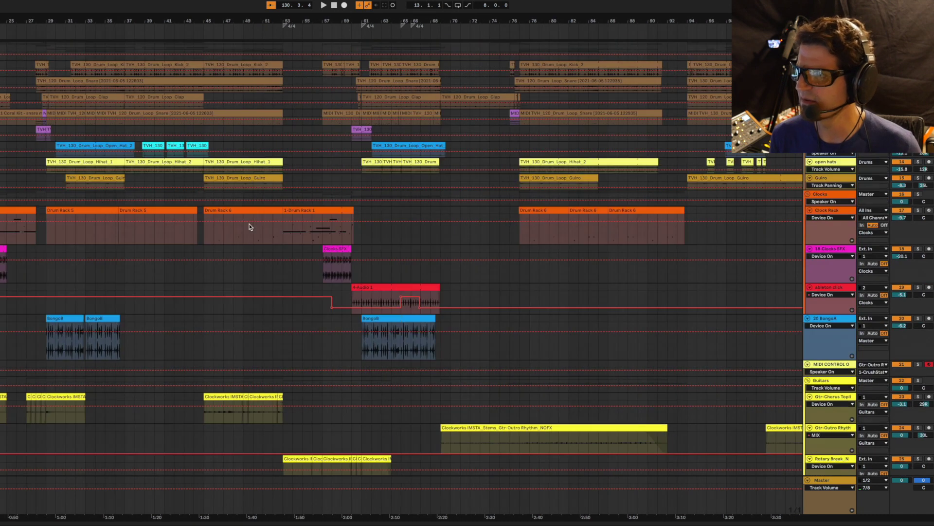
scroll(249, 226, up, 13)
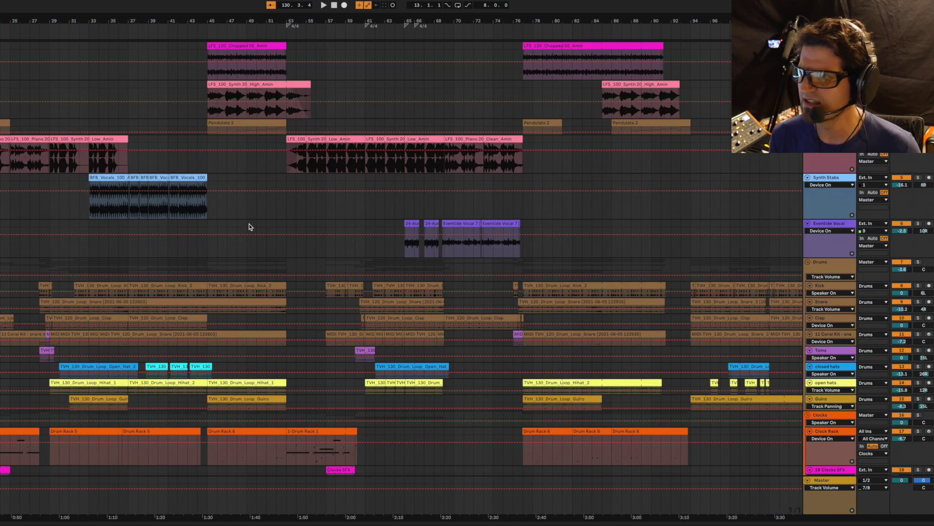
scroll(249, 226, left, 4)
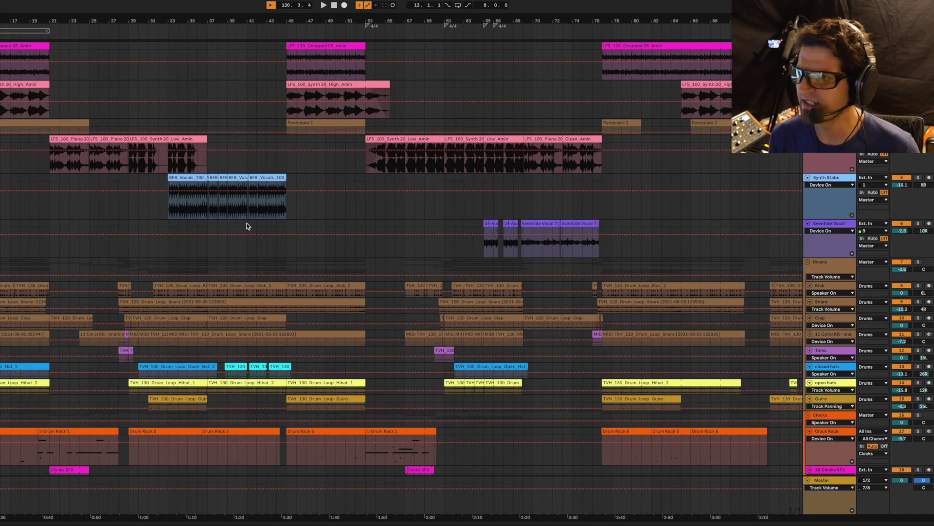
click(168, 212)
click(917, 178)
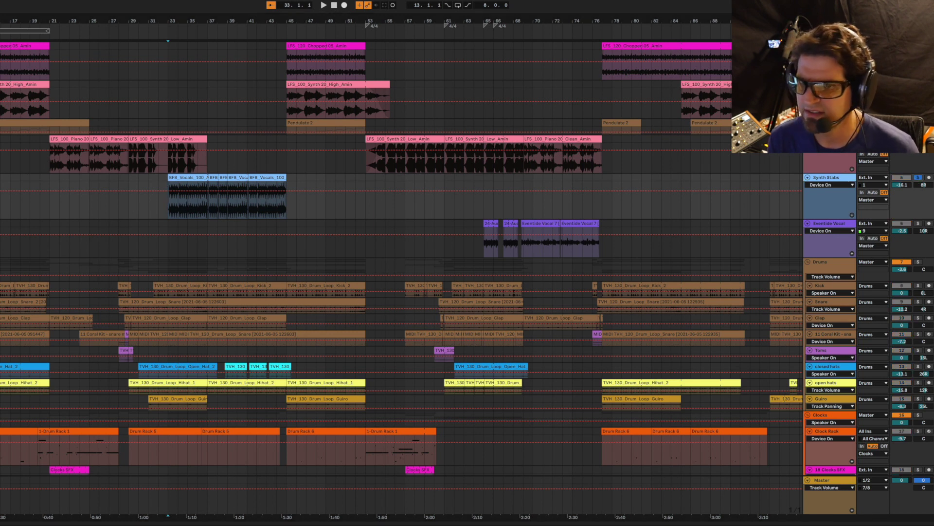
key(super+alt+p)
drag(65, 326, 431, 222)
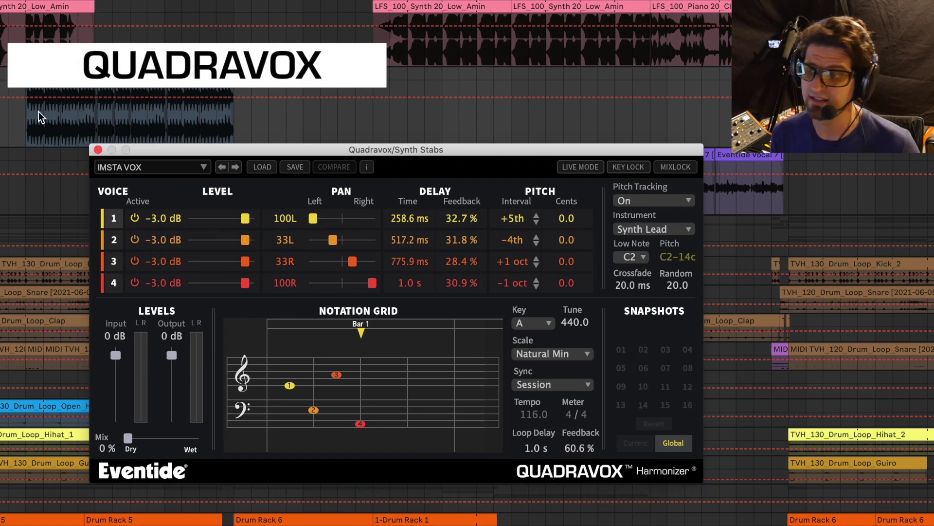
Play the Synth Stabs clips from their start to hear Quadravox's mix automation fade the harmonized delays in and out
click(26, 130)
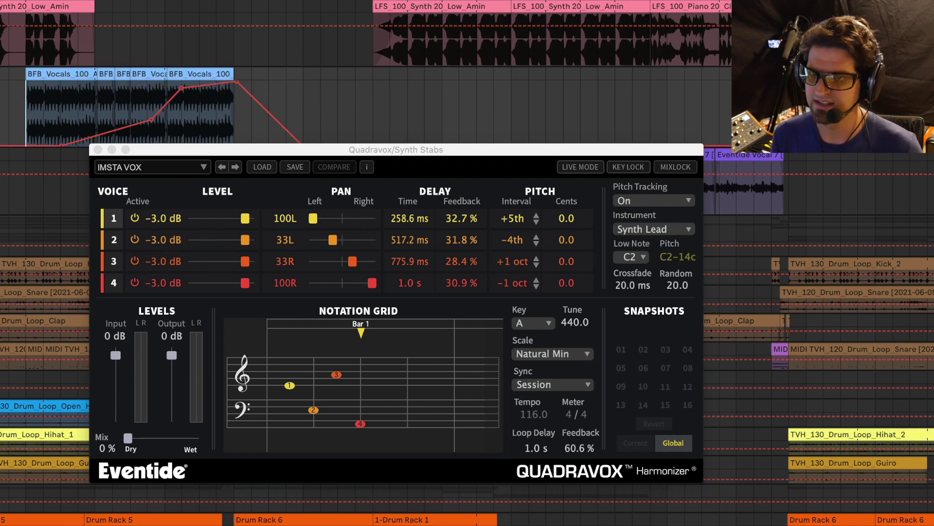
key(space)
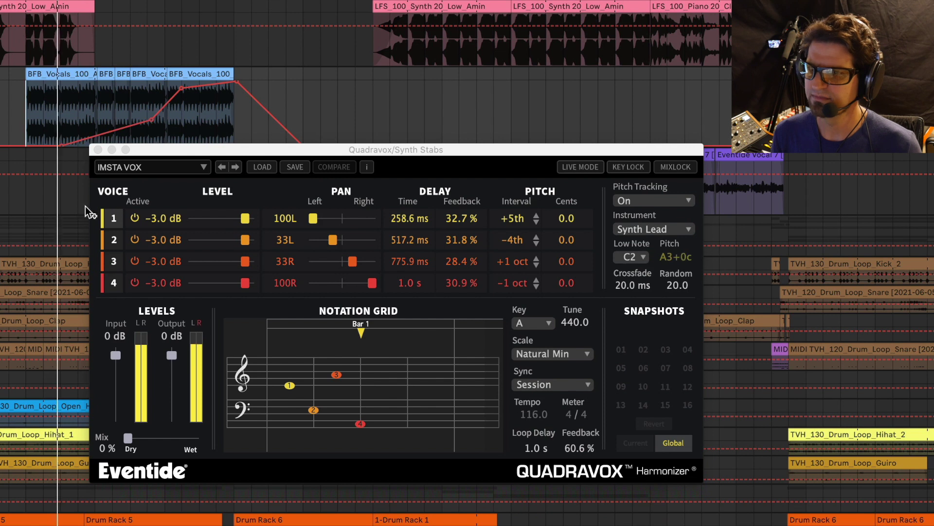
drag(127, 437, 174, 439)
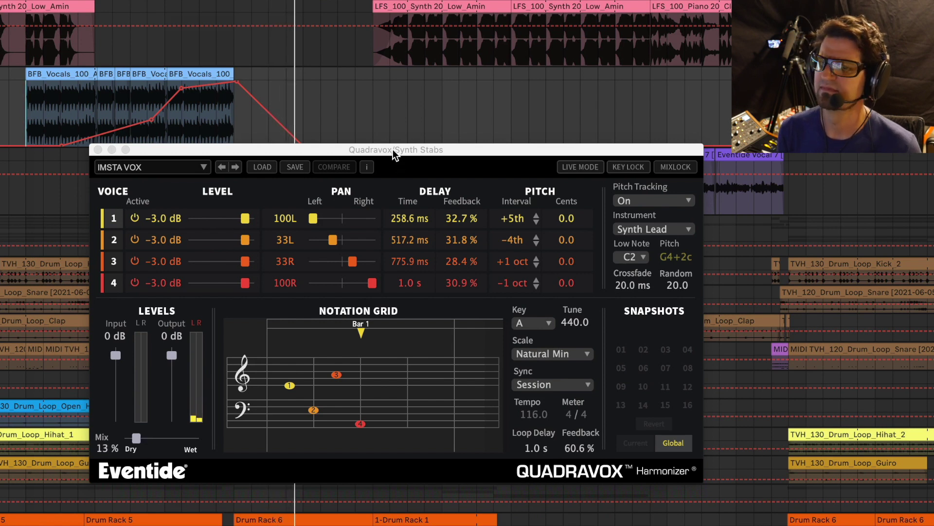
drag(392, 149, 407, 147)
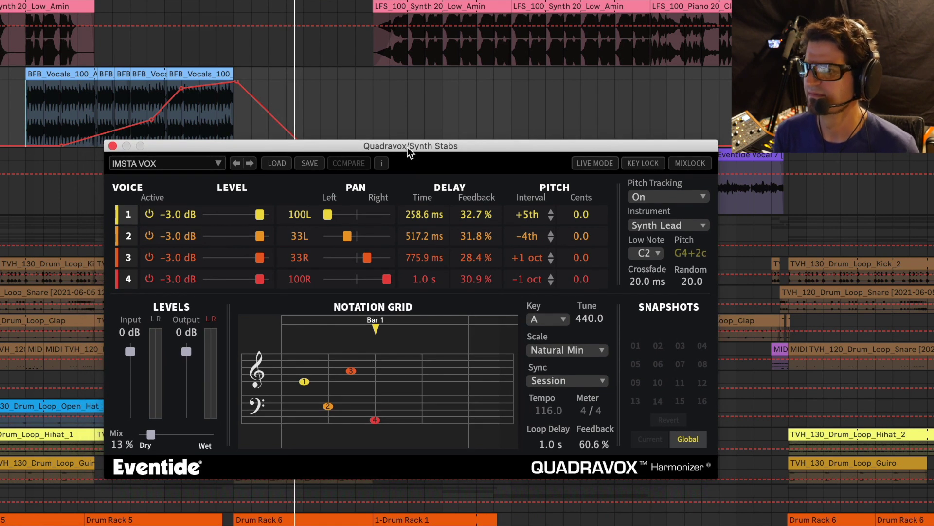
Close the Quadravox window and play the full song from the beginning
click(111, 145)
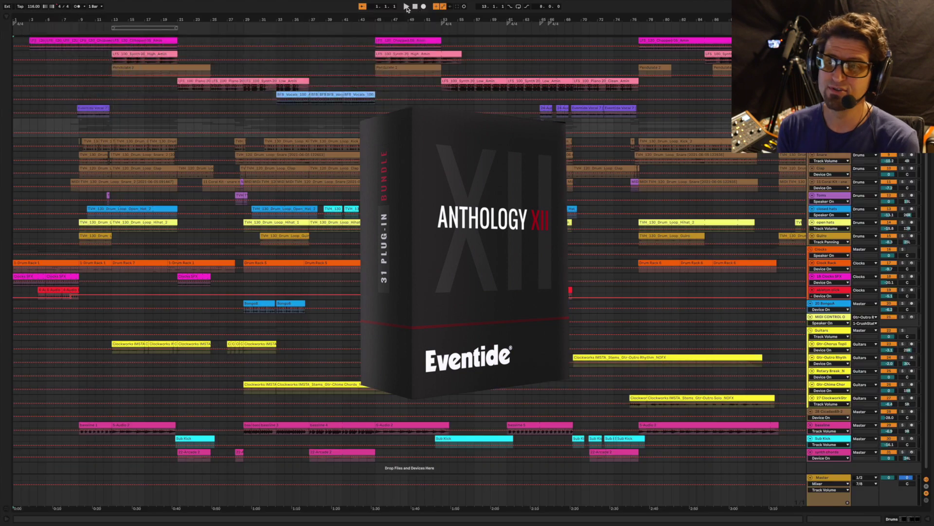
click(406, 7)
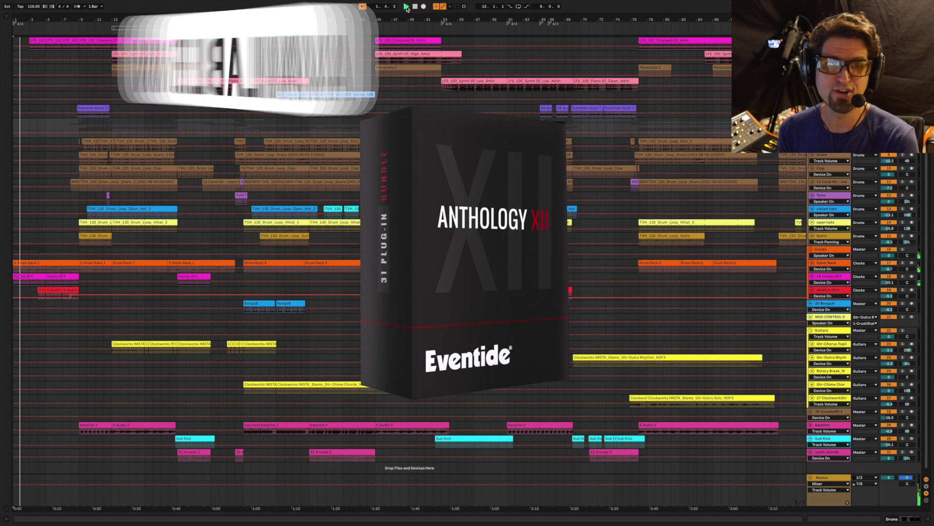